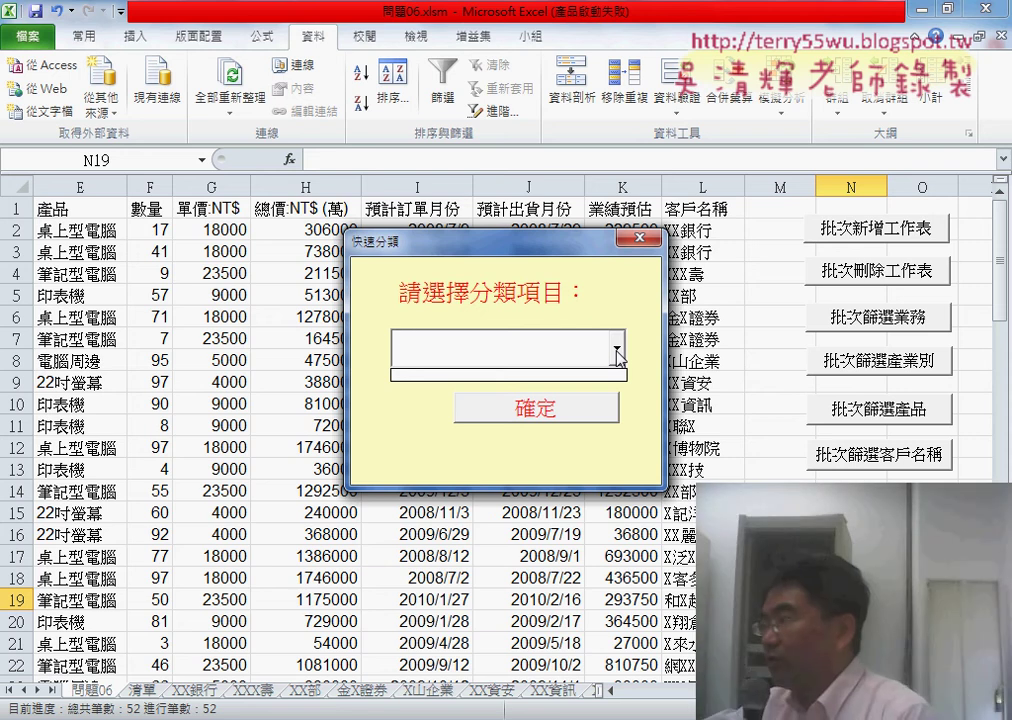
Close the 快速分類 form and check 開發人員 under Customize Ribbon in Excel Options
{"action": "left_click", "coordinate": [628, 238]}
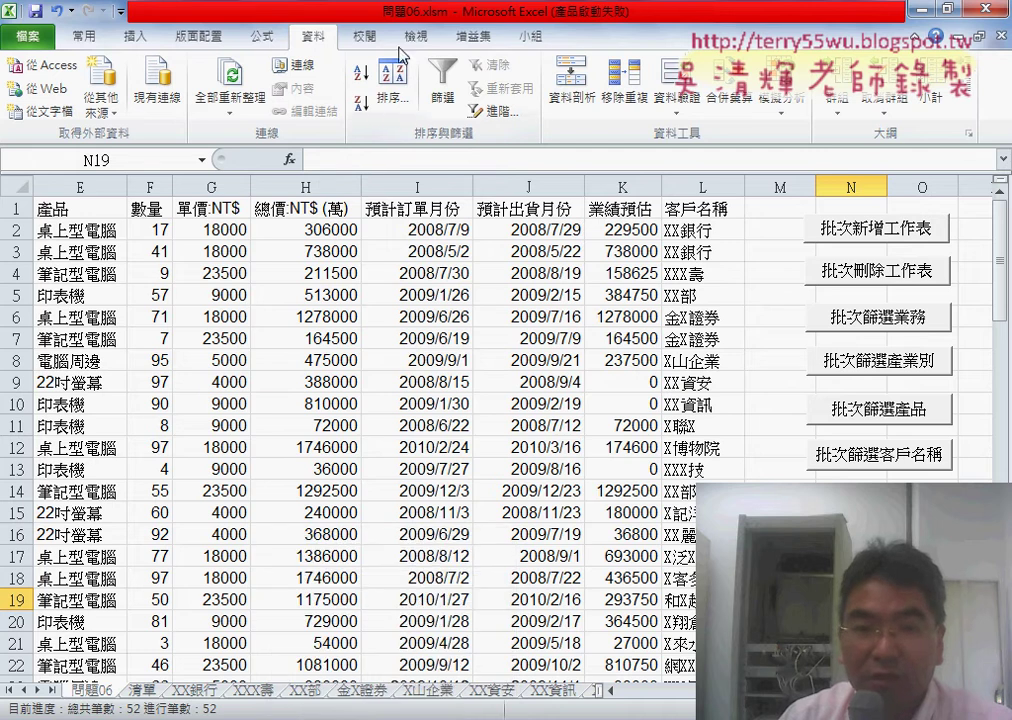
{"action": "left_click", "coordinate": [121, 11]}
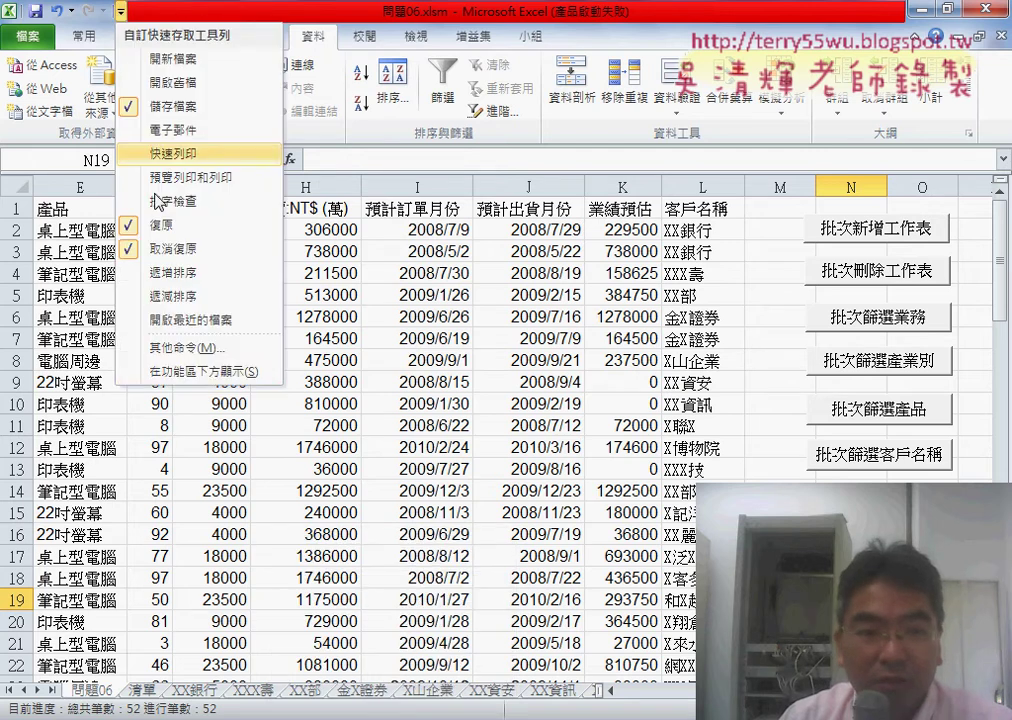
{"action": "left_click", "coordinate": [195, 348]}
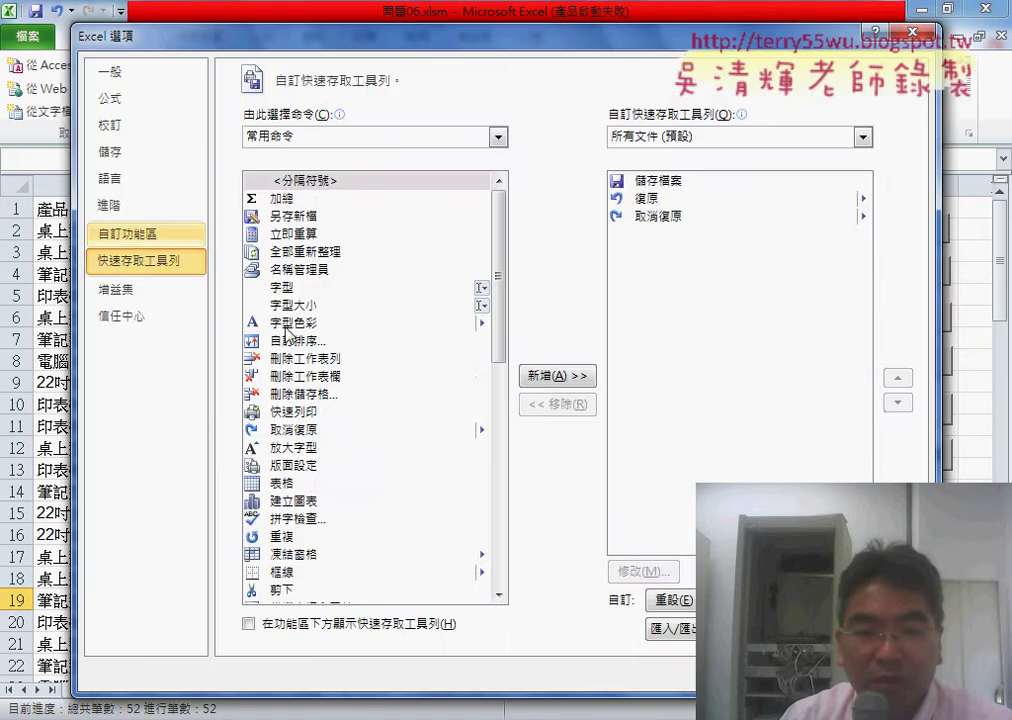
{"action": "left_click", "coordinate": [128, 233]}
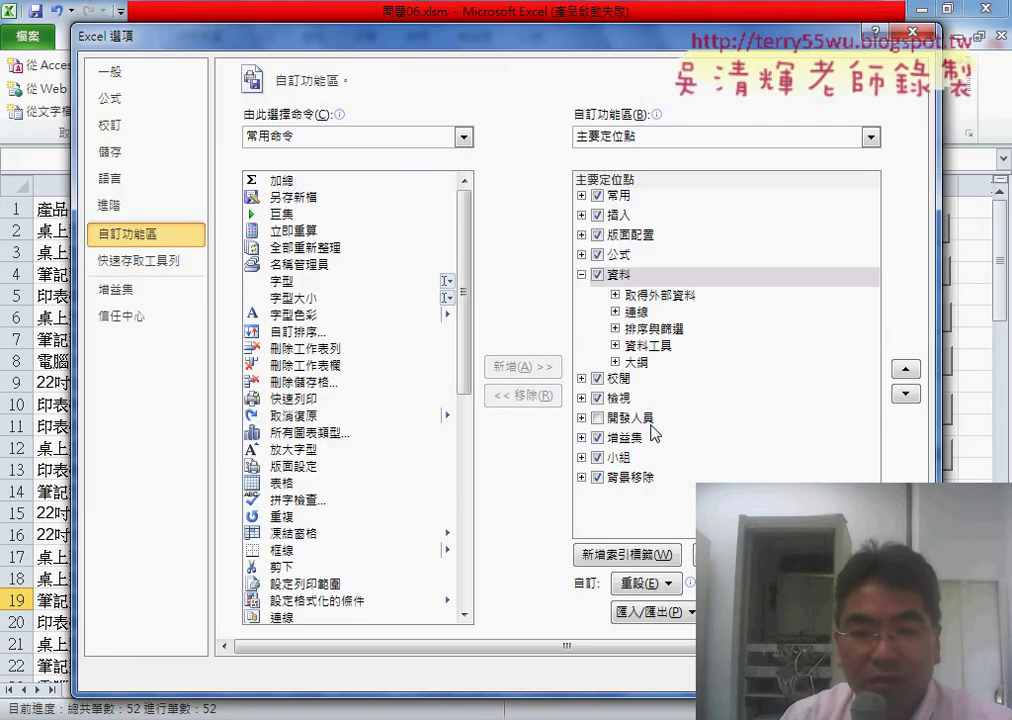
{"action": "left_click", "coordinate": [597, 418]}
Apply the options and launch the Visual Basic editor from the Developer tab
{"action": "key", "text": "Return"}
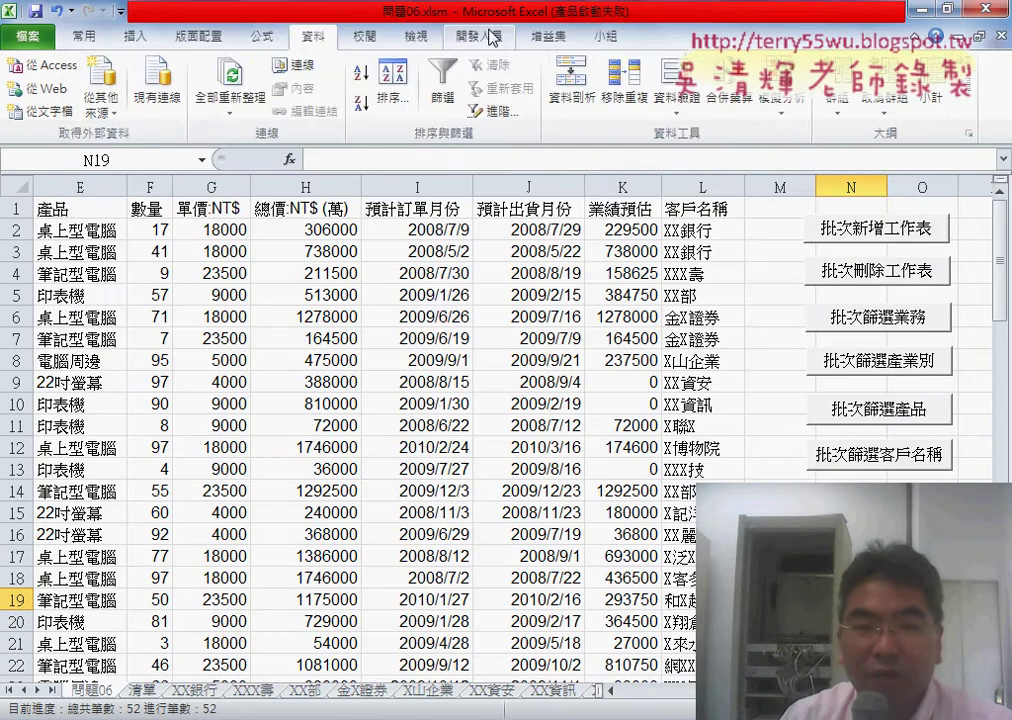
{"action": "left_click", "coordinate": [475, 36]}
{"action": "left_click", "coordinate": [57, 102]}
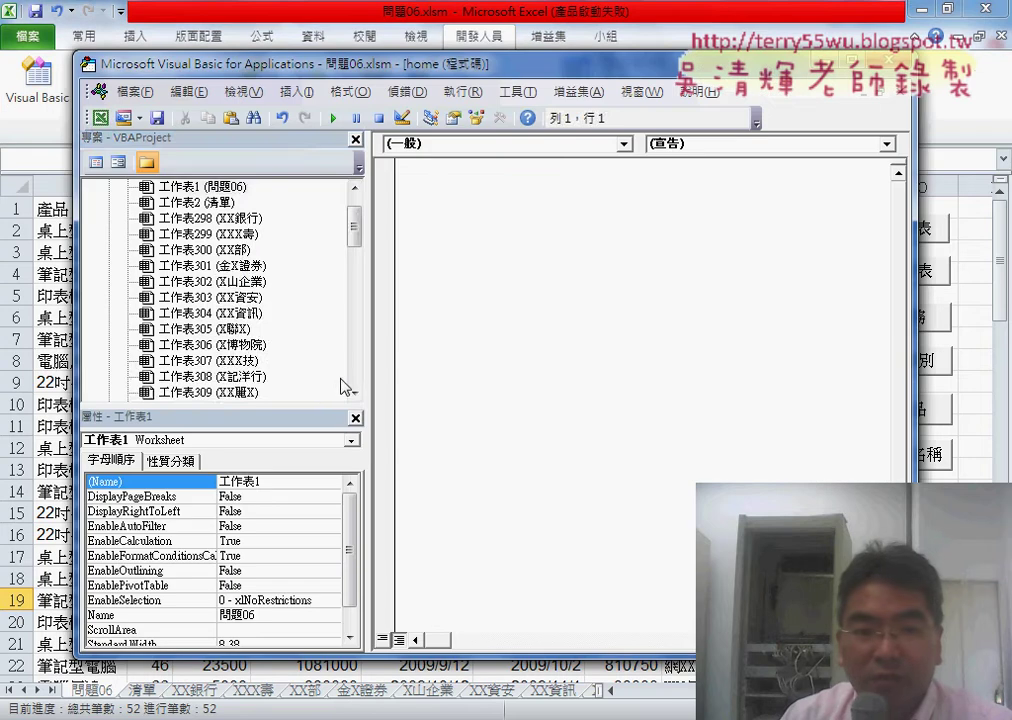
Open the home UserForm's design and rename its ComboBox1 to cb01
{"action": "scroll", "coordinate": [345, 386], "scroll_direction": "down", "scroll_amount": 12}
{"action": "scroll", "coordinate": [345, 386], "scroll_direction": "down", "scroll_amount": 3}
{"action": "double_click", "coordinate": [171, 361]}
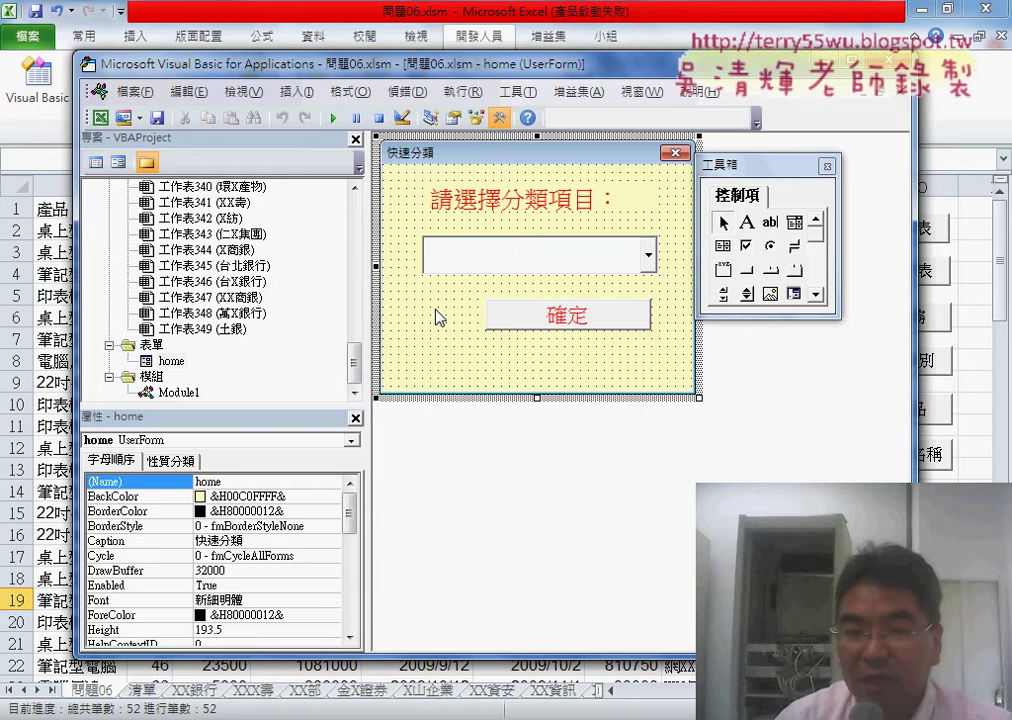
{"action": "left_click", "coordinate": [503, 266]}
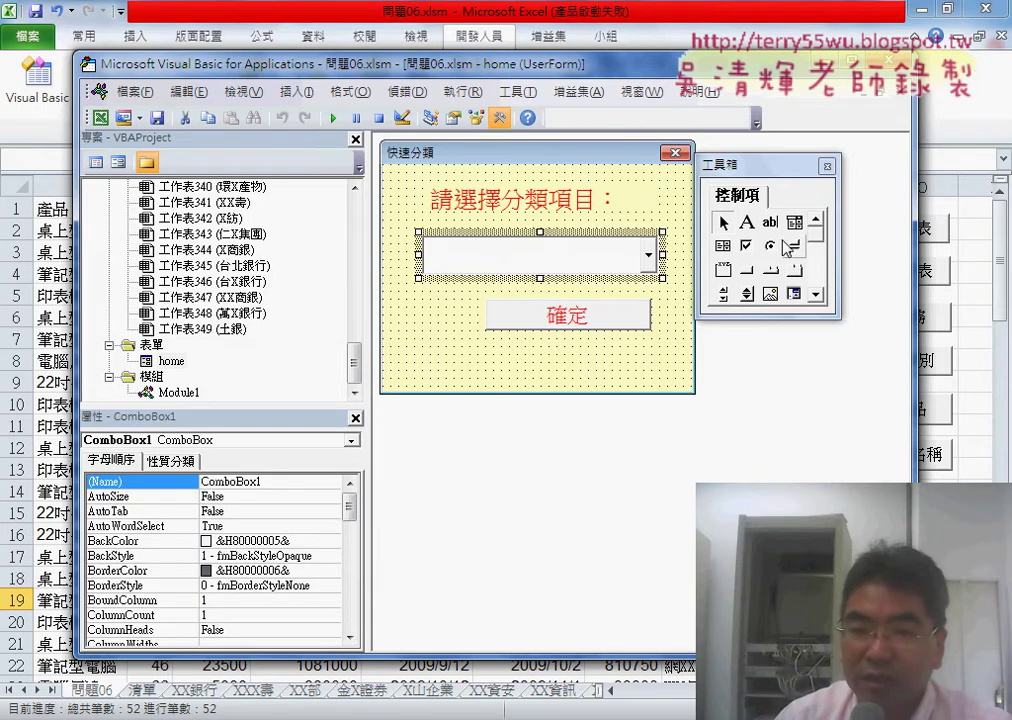
{"action": "left_click", "coordinate": [260, 481]}
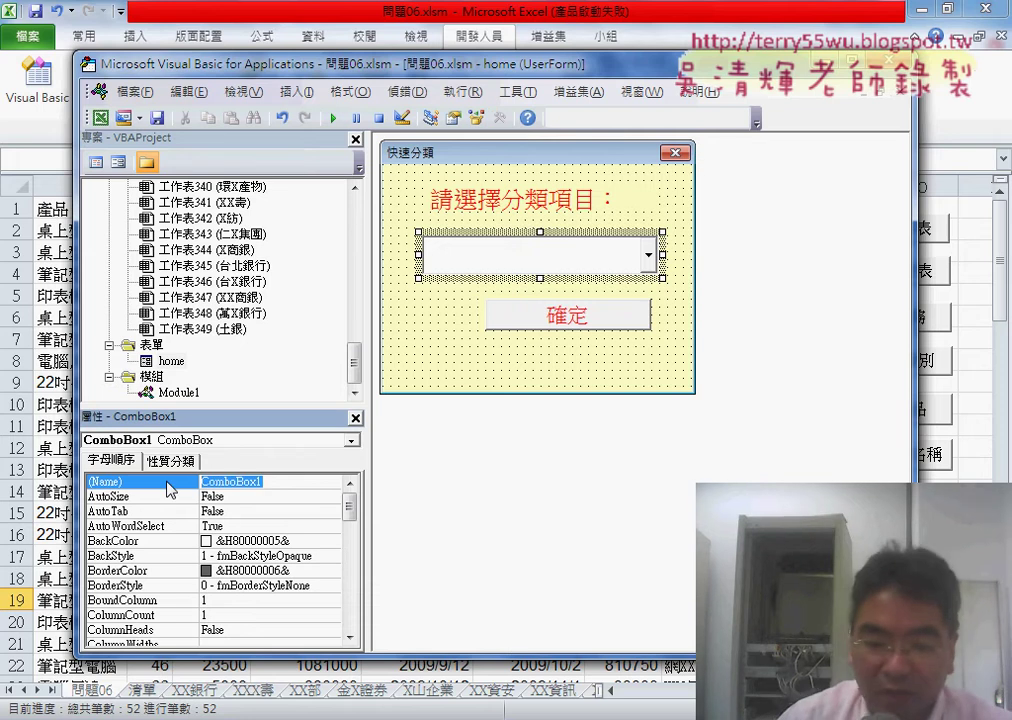
{"action": "type", "text": "cb01"}
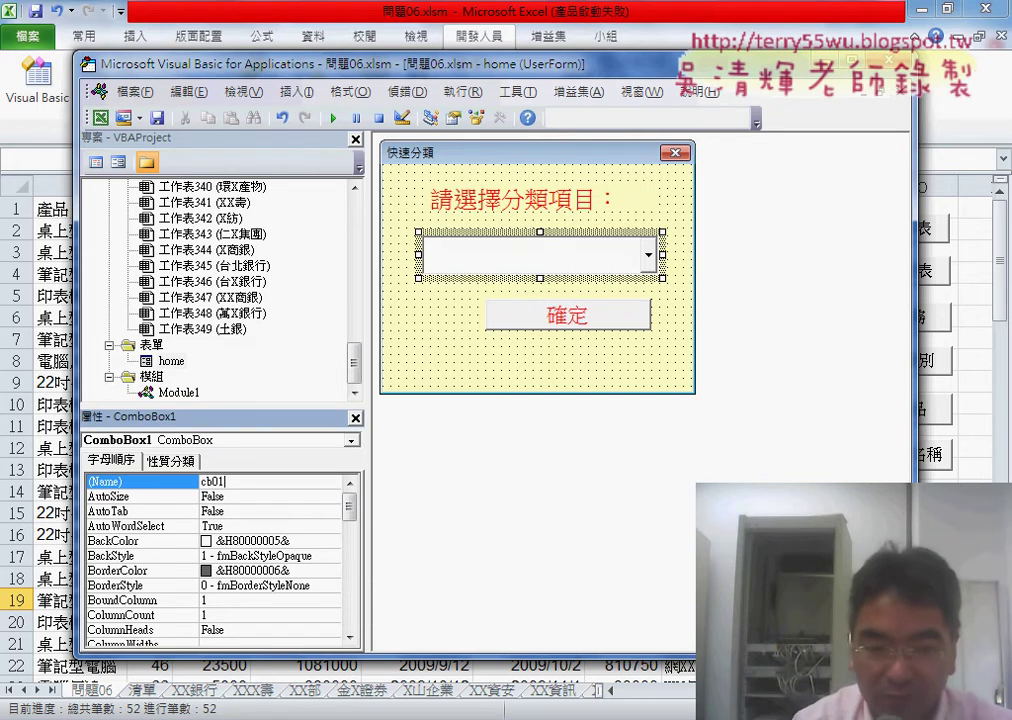
{"action": "key", "text": "Return"}
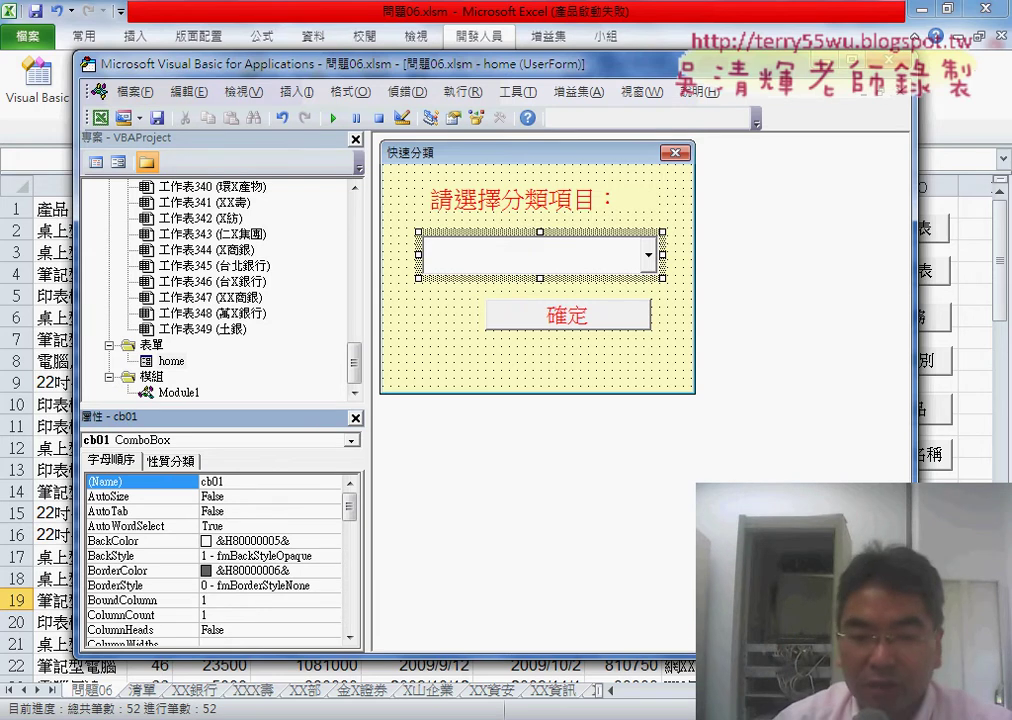
Review the code notes in Google Docs and return to the VBA editor
{"action": "key", "text": "alt+Tab"}
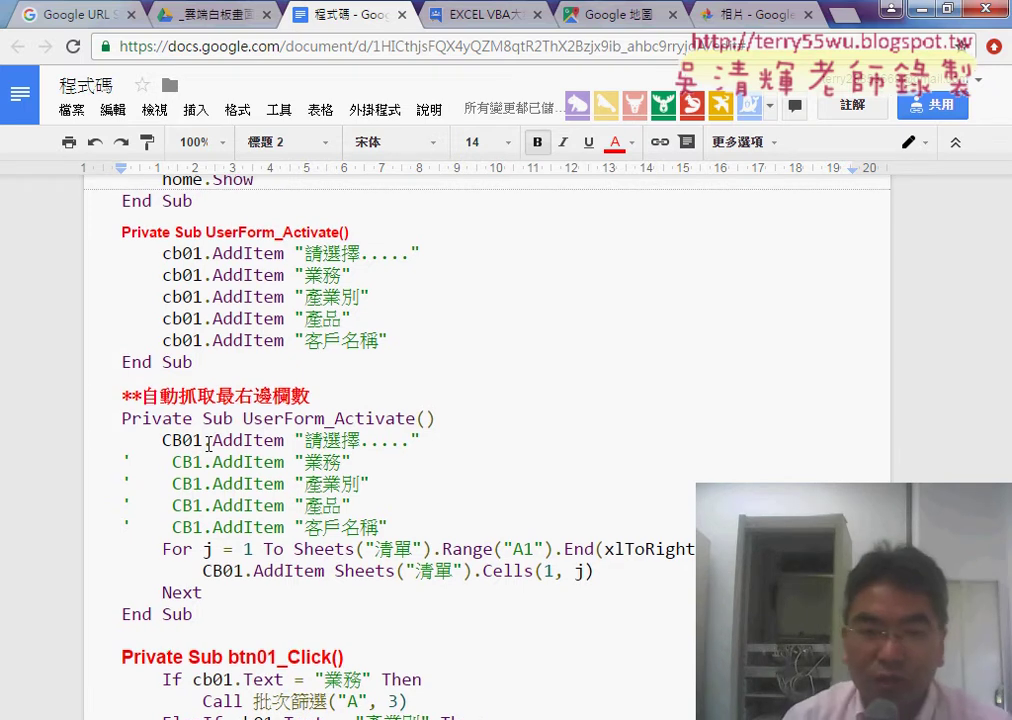
{"action": "scroll", "coordinate": [208, 443], "scroll_direction": "up", "scroll_amount": 2}
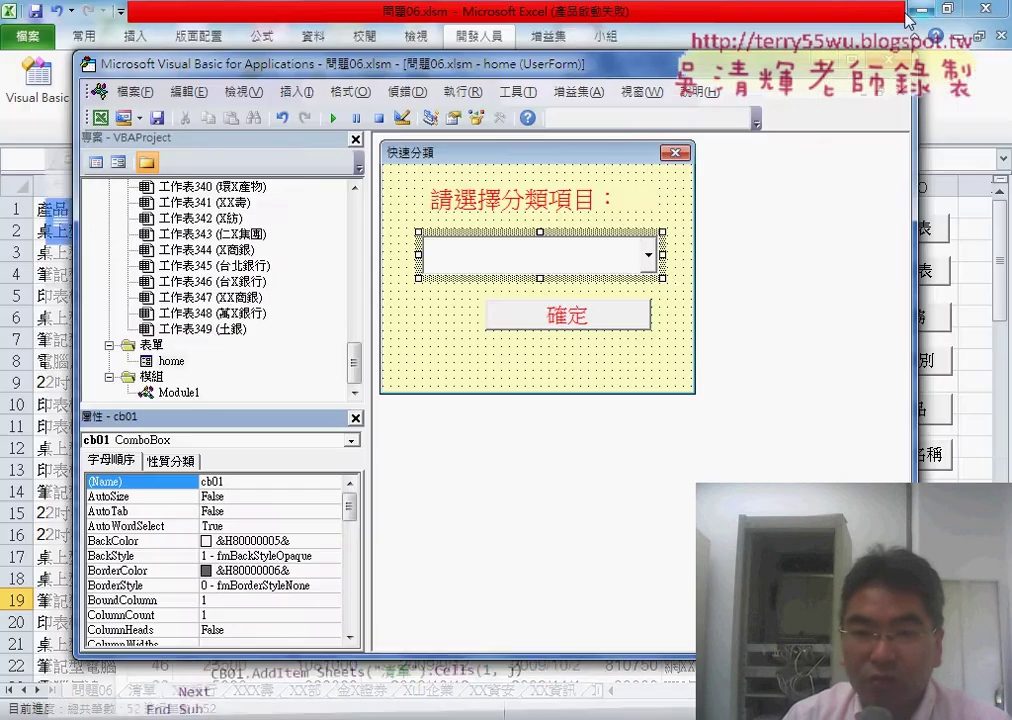
{"action": "key", "text": "alt+Tab"}
Open the home form's code and create an empty UserForm_Activate procedure
{"action": "left_click", "coordinate": [572, 380]}
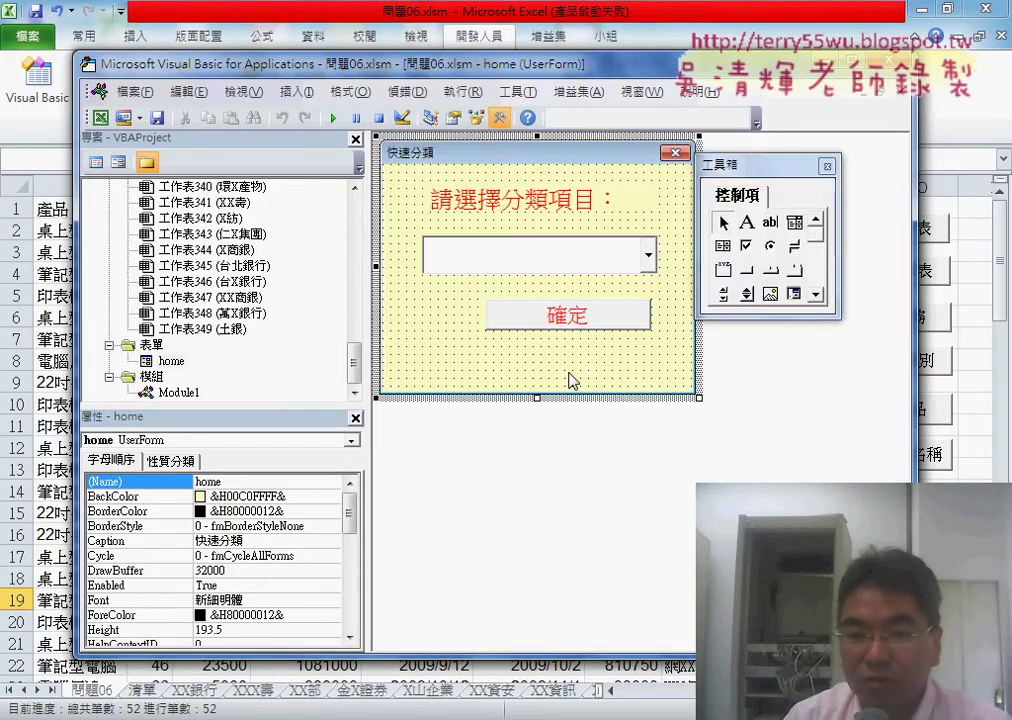
{"action": "double_click", "coordinate": [570, 378]}
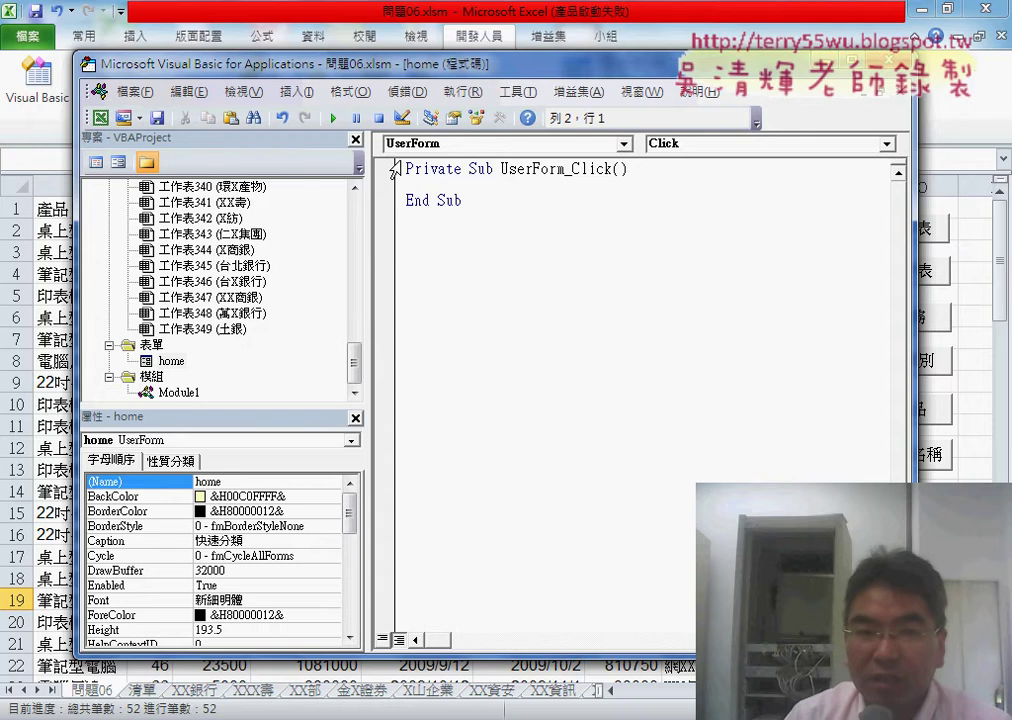
{"action": "left_click", "coordinate": [903, 93]}
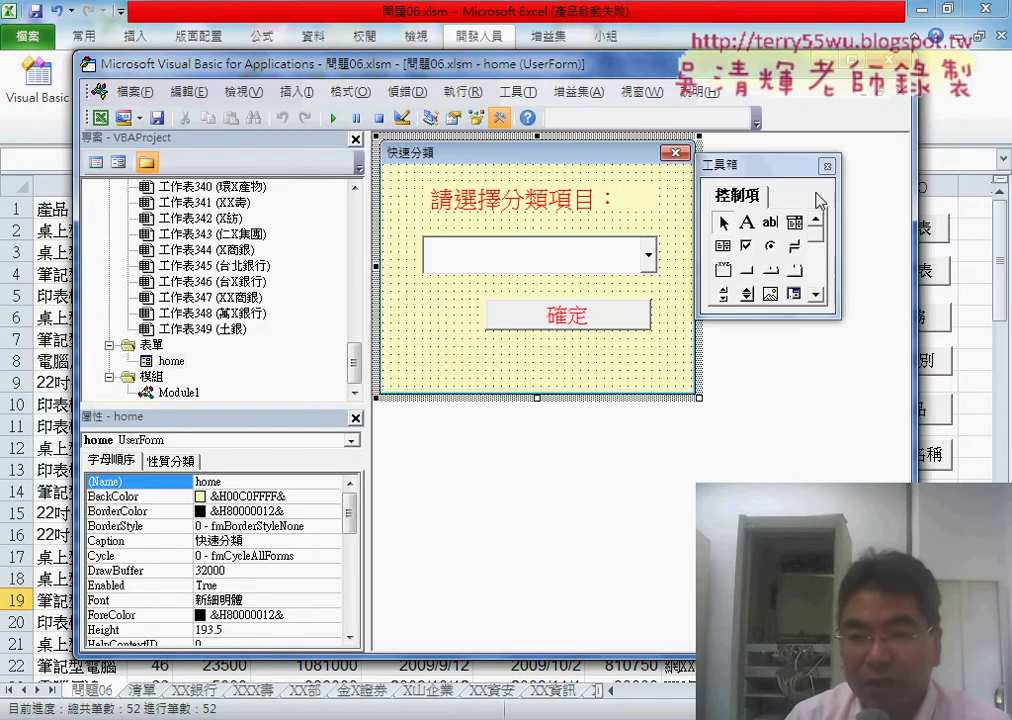
{"action": "double_click", "coordinate": [441, 343]}
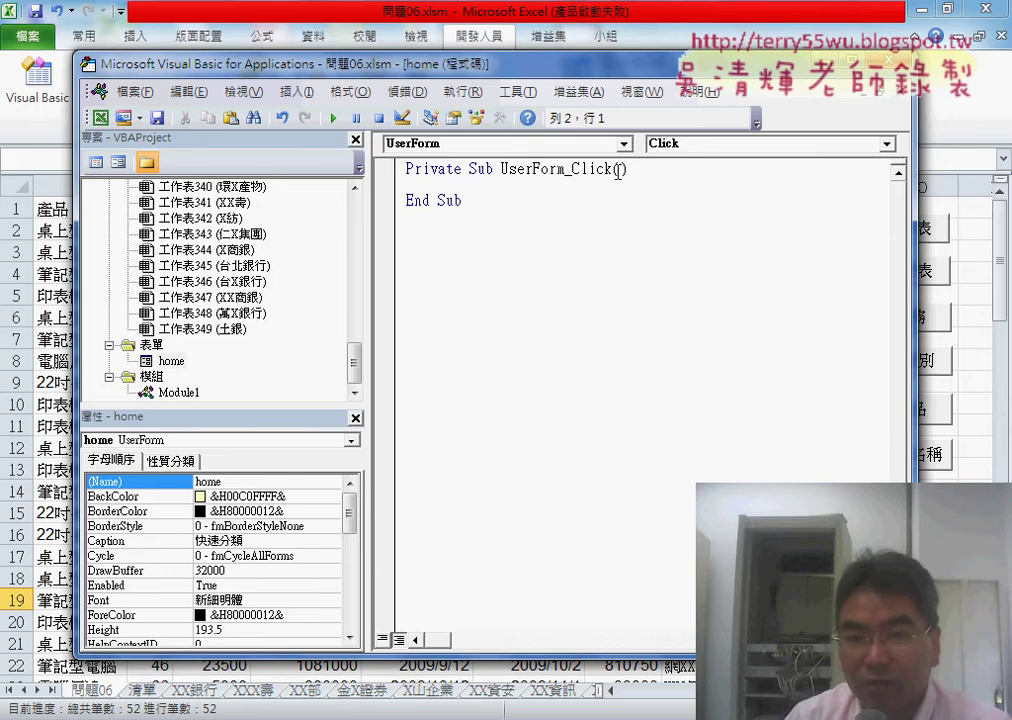
{"action": "left_click_drag", "start_coordinate": [571, 170], "coordinate": [598, 172]}
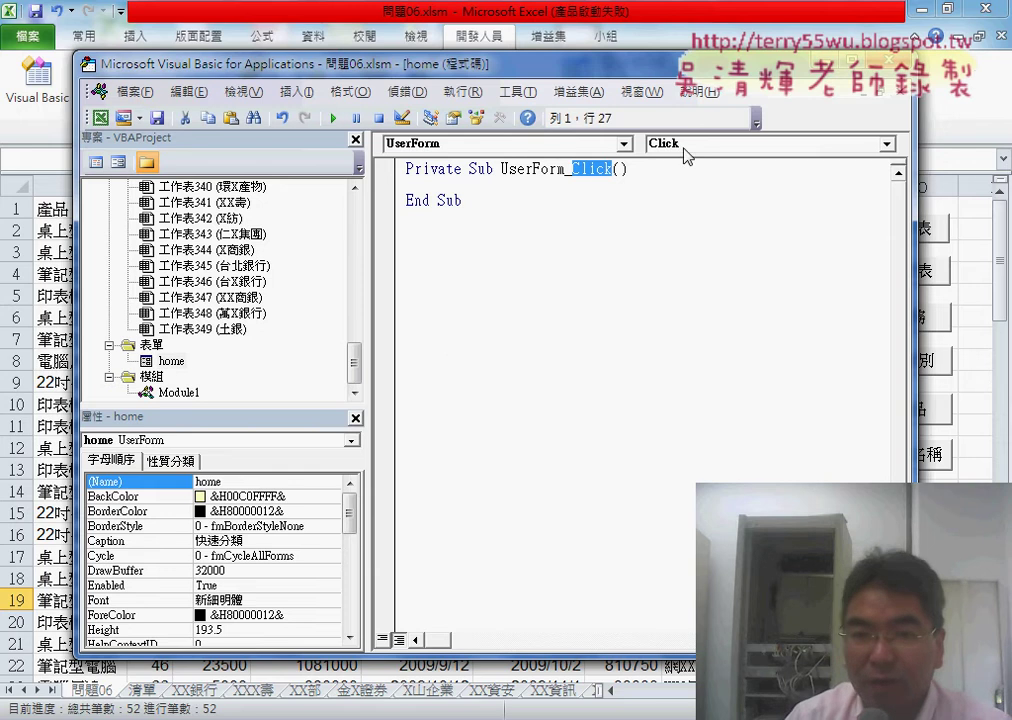
{"action": "left_click", "coordinate": [687, 150]}
{"action": "scroll", "coordinate": [895, 234], "scroll_direction": "up", "scroll_amount": 2}
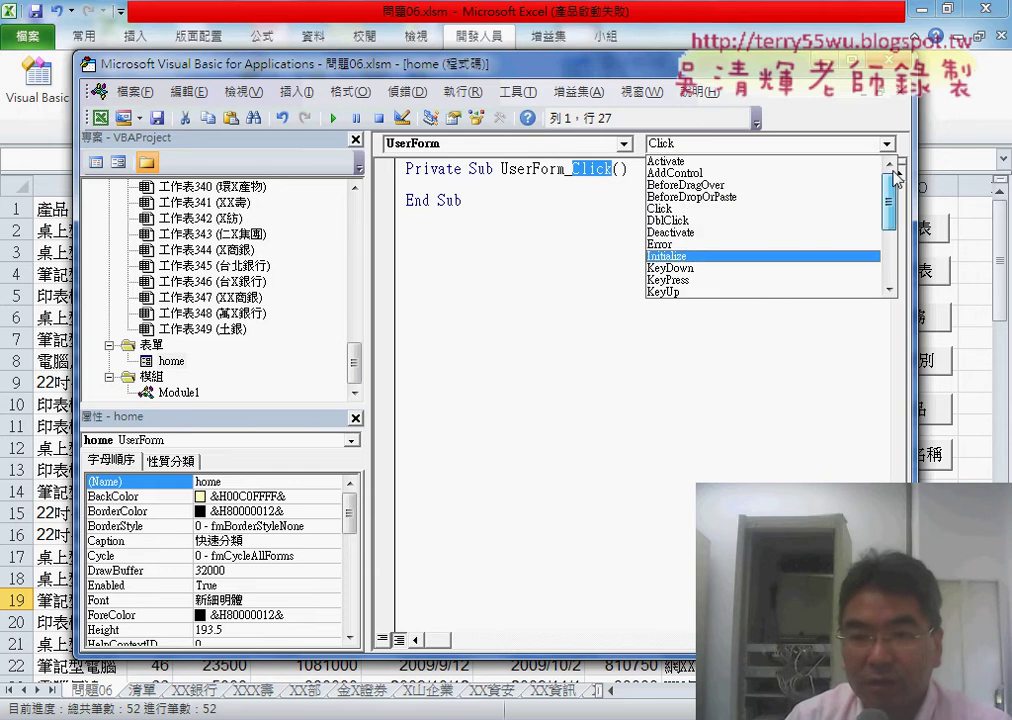
{"action": "left_click", "coordinate": [708, 163]}
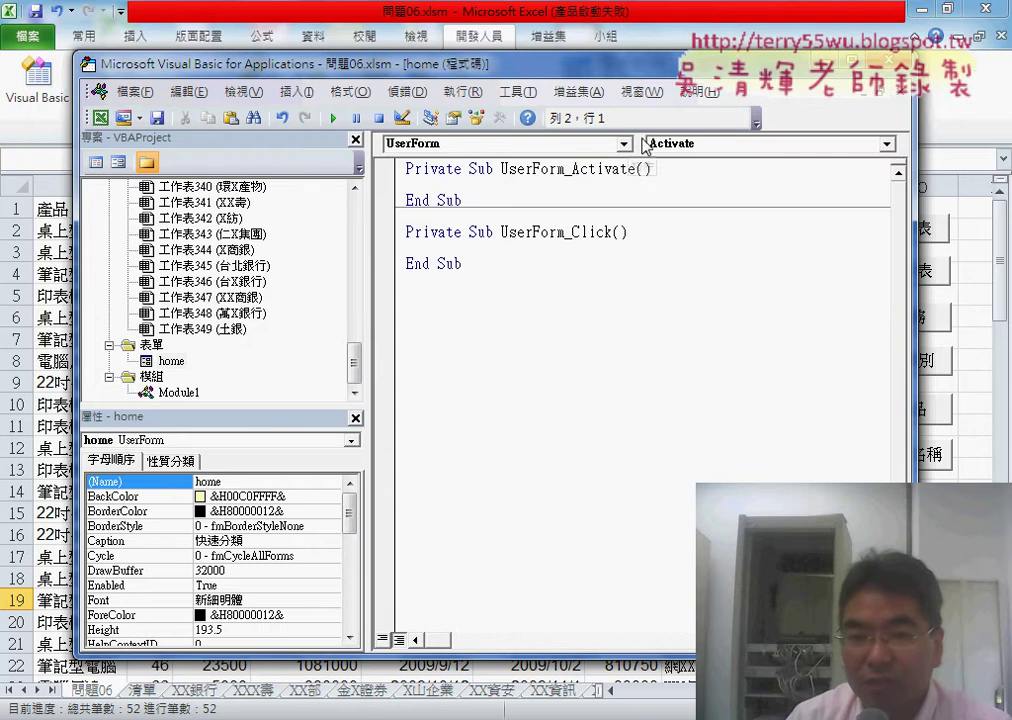
Delete the unused Click procedure and write cb01.AddItem "" inside UserForm_Activate
{"action": "left_click_drag", "start_coordinate": [485, 272], "coordinate": [400, 235]}
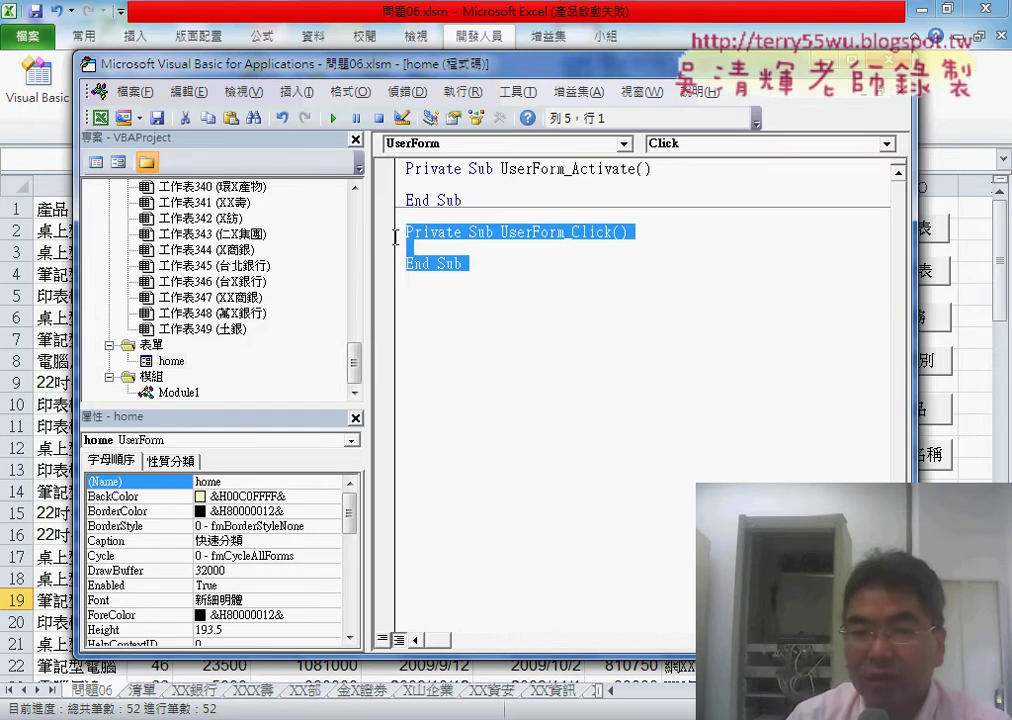
{"action": "key", "text": "Delete"}
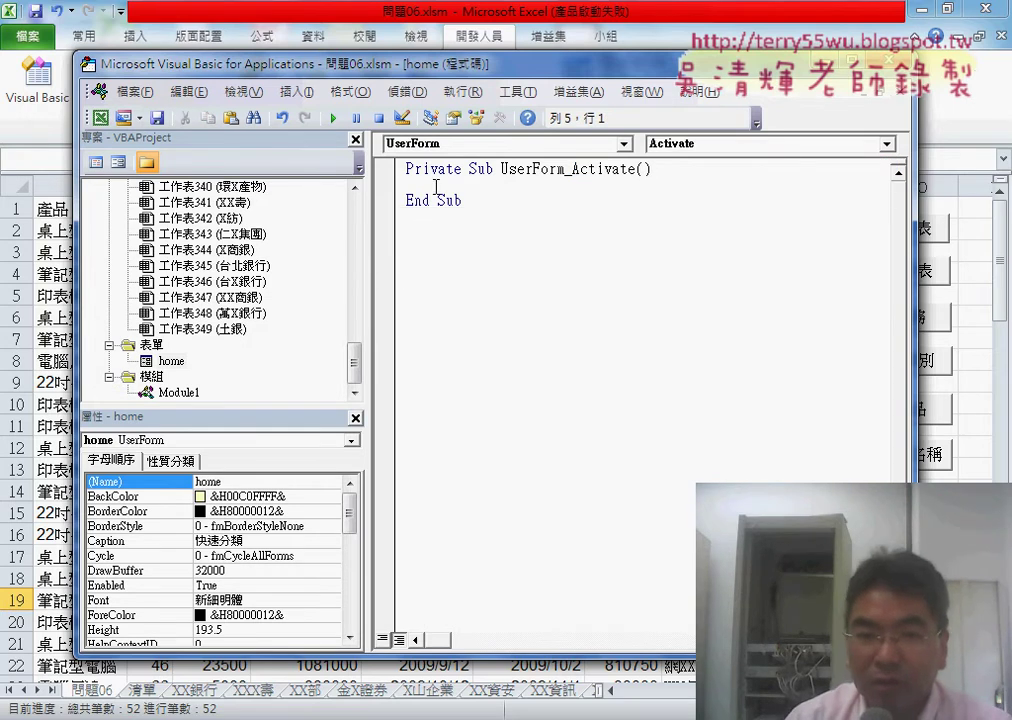
{"action": "left_click", "coordinate": [437, 184]}
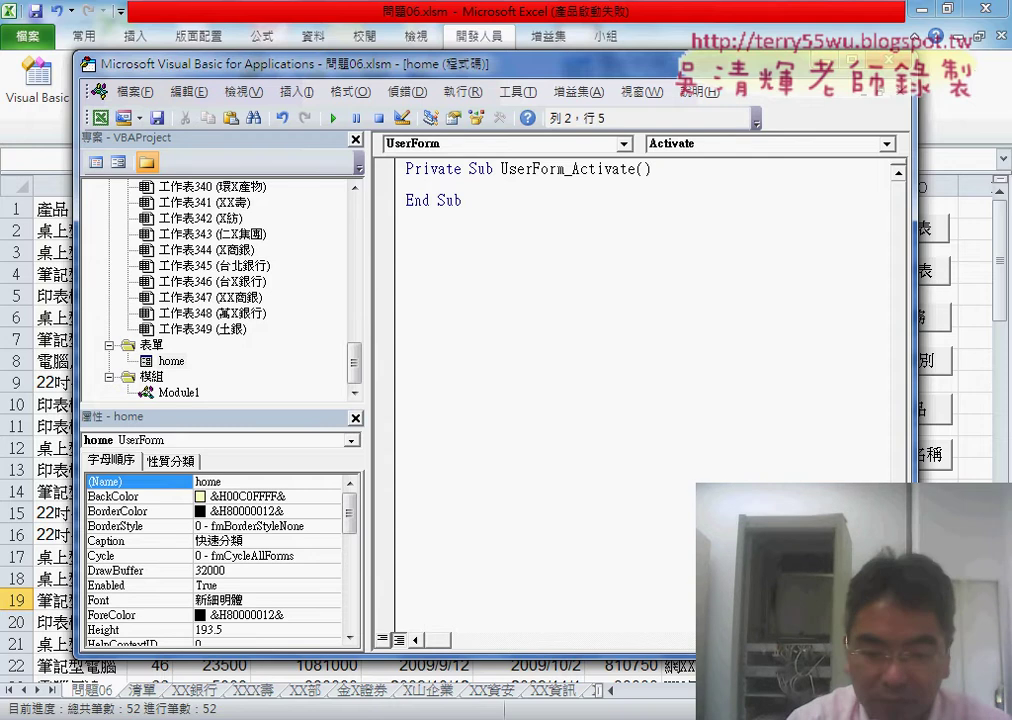
{"action": "type", "text": "cb01."}
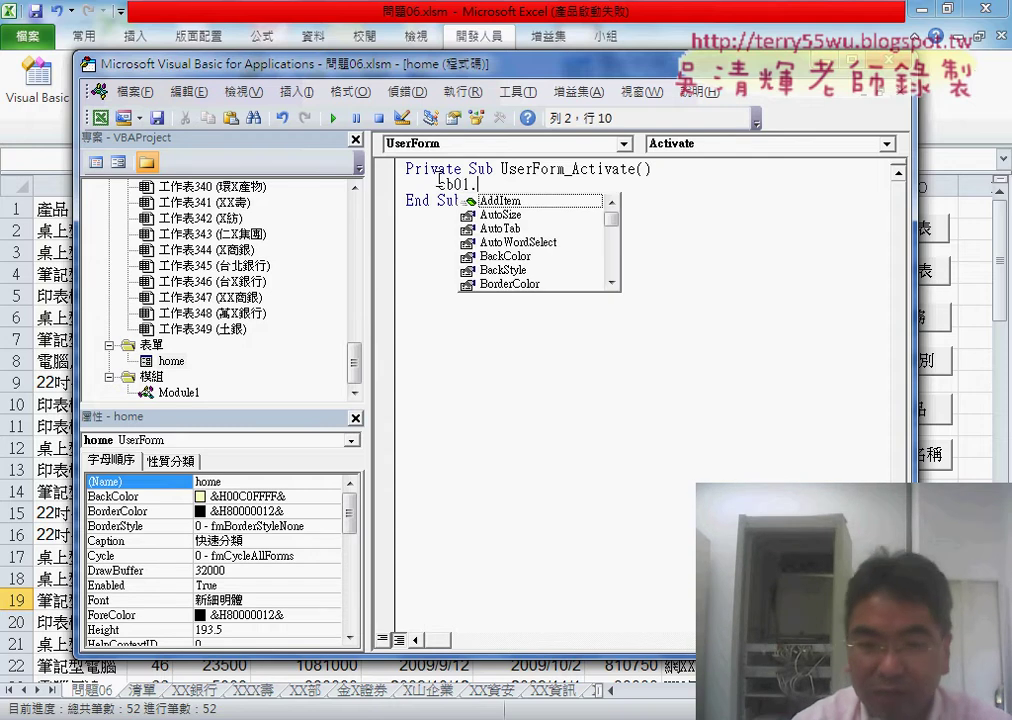
{"action": "key", "text": "Down"}
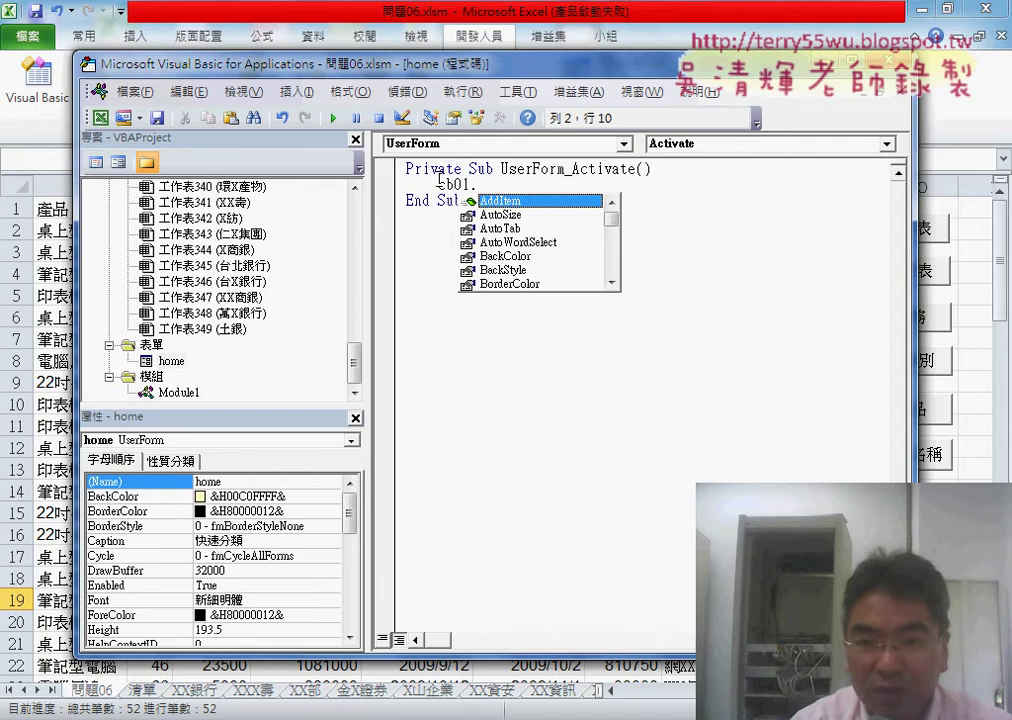
{"action": "key", "text": "space"}
{"action": "type", "text": "\""}
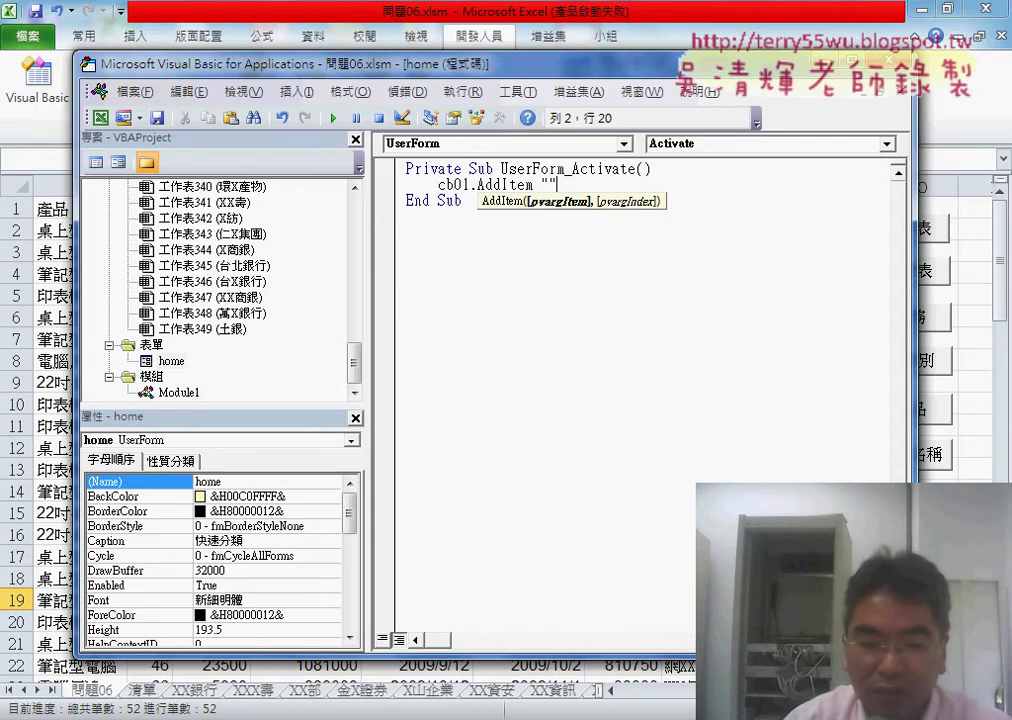
{"action": "key", "text": "alt+Tab"}
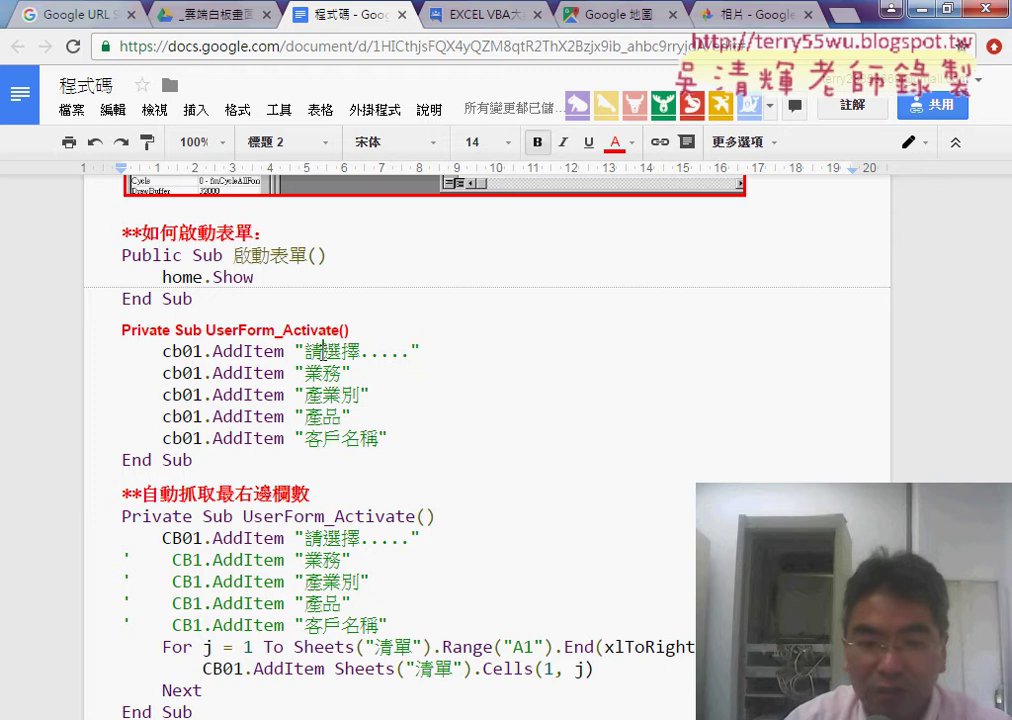
Copy the five cb01.AddItem lines from the notes over the empty AddItem line
{"action": "left_click_drag", "start_coordinate": [390, 438], "coordinate": [89, 350]}
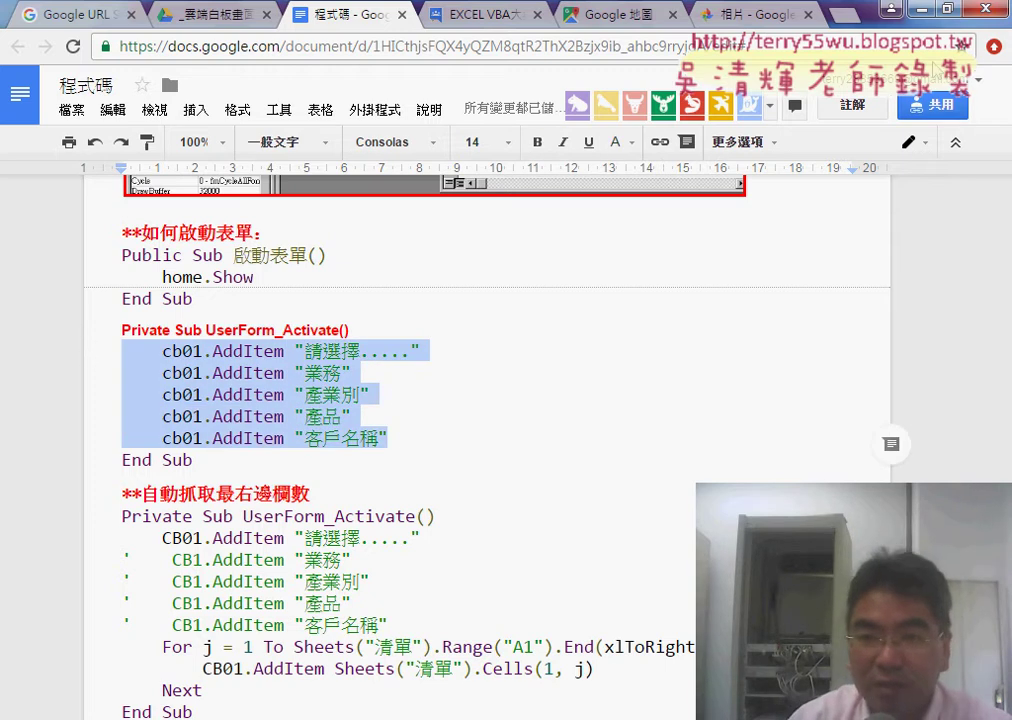
{"action": "key", "text": "alt+Tab"}
{"action": "left_click_drag", "start_coordinate": [556, 185], "coordinate": [401, 189]}
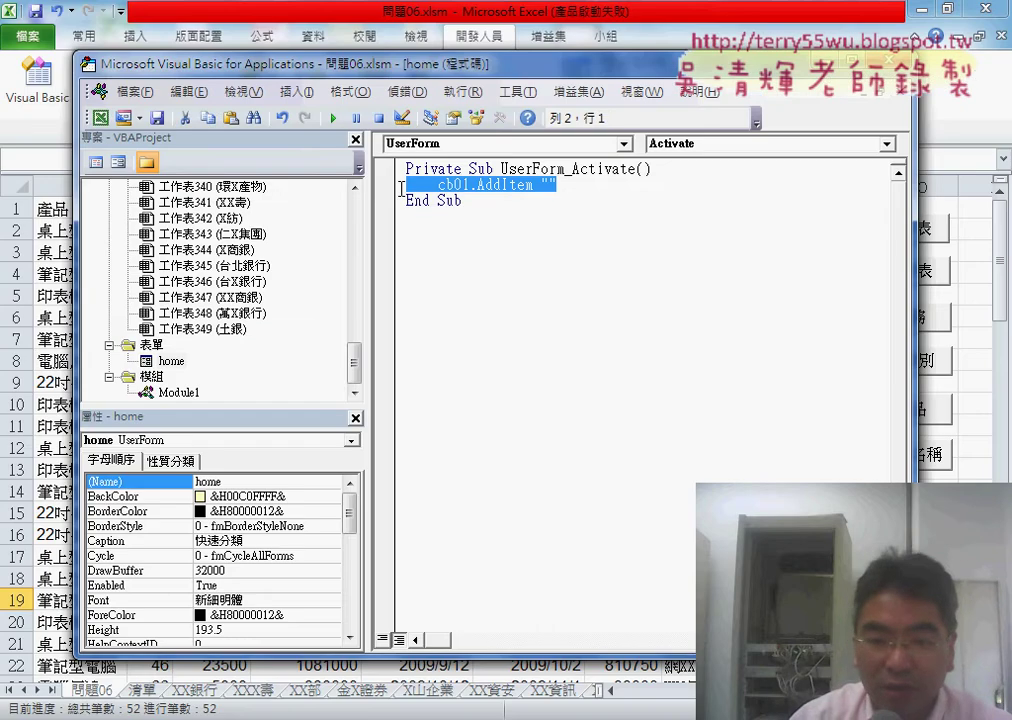
{"action": "type", "text": "cb01.AddItem \"請選擇.....\"     cb01.AddItem \"業務\"     cb01.AddItem \"產業別\"     cb01.AddItem \"產品\"     cb01.AddItem \"客戶名稱\""}
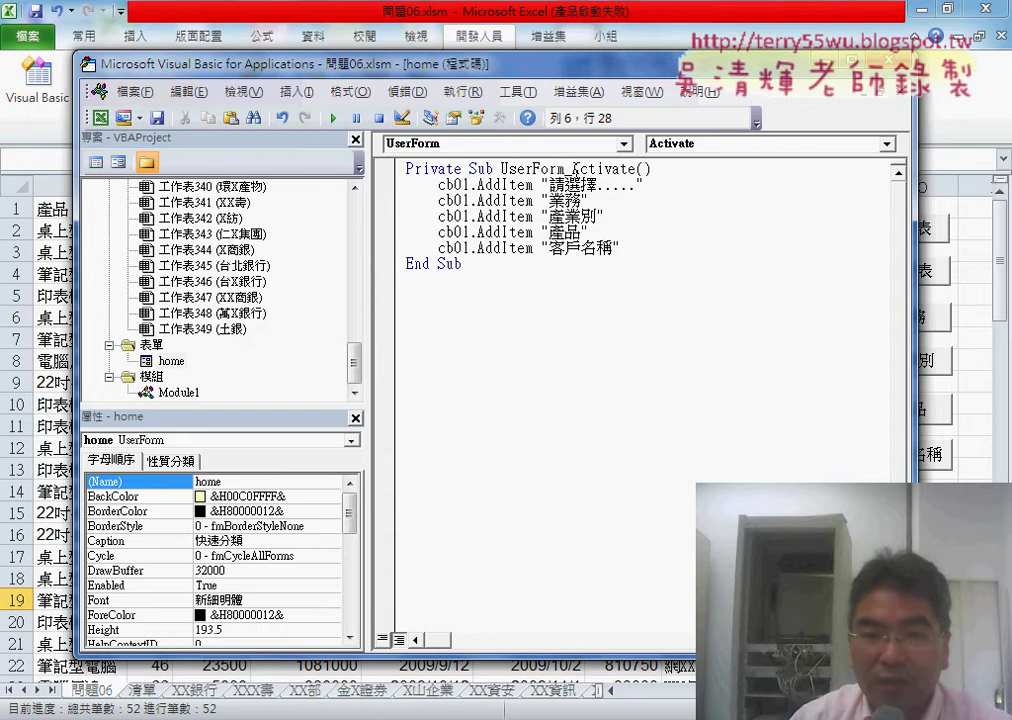
Run the 快速分類 form with F5 to test it
{"action": "left_click_drag", "start_coordinate": [572, 170], "coordinate": [634, 170]}
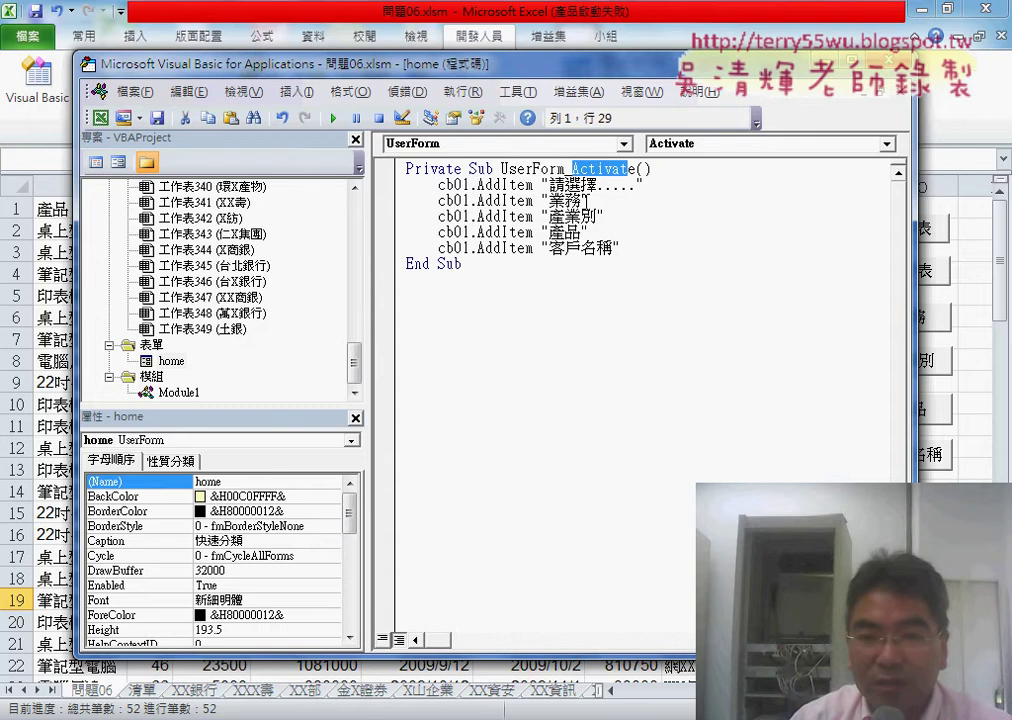
{"action": "left_click", "coordinate": [575, 184]}
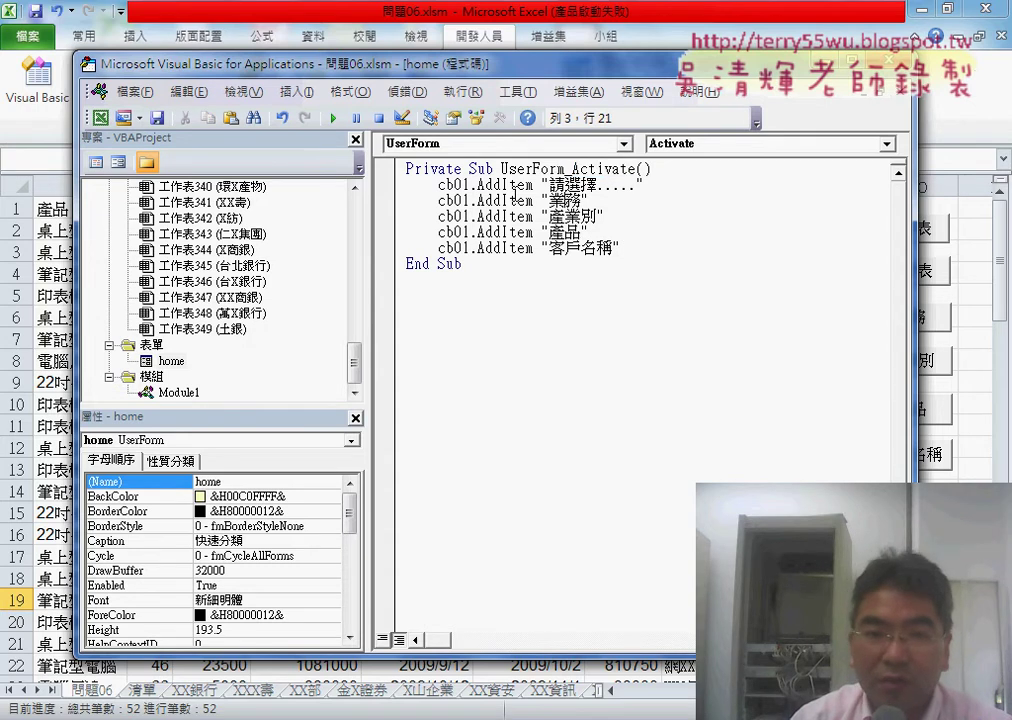
{"action": "key", "text": "F5"}
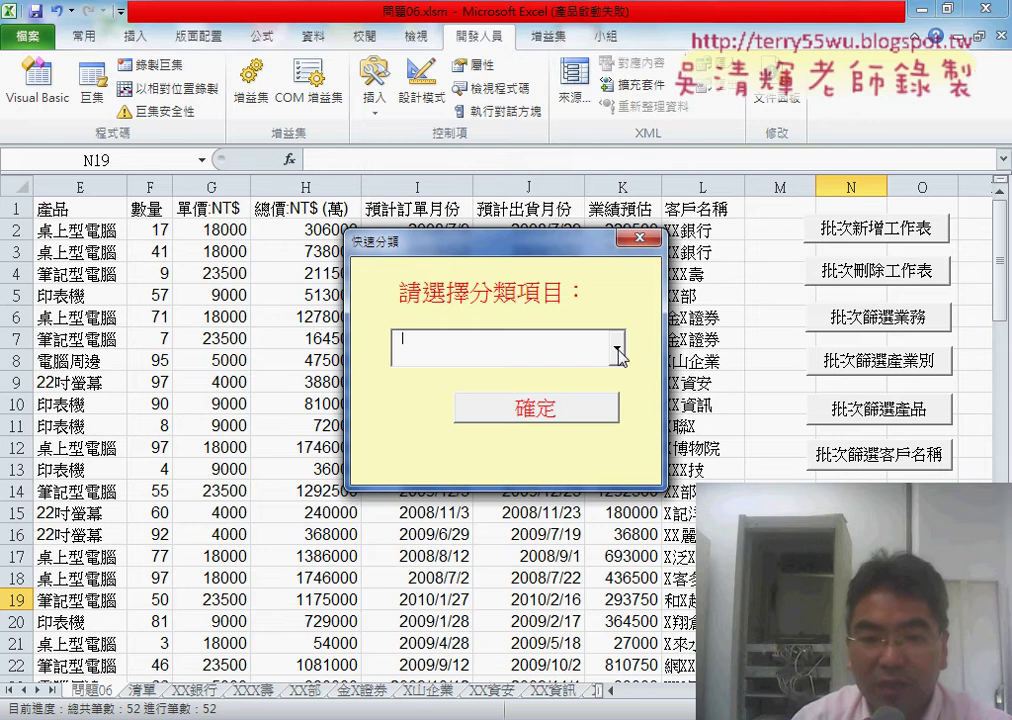
Try the combo box list, choosing 業務 and then 產業別, and recheck the items
{"action": "left_click", "coordinate": [617, 350]}
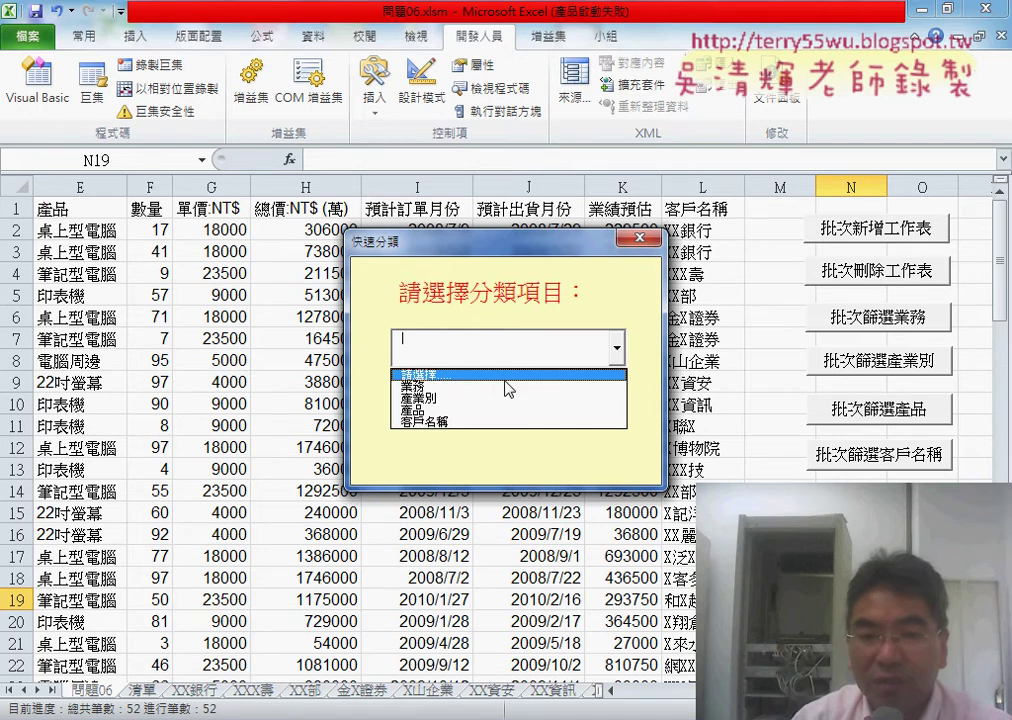
{"action": "left_click", "coordinate": [504, 443]}
{"action": "left_click", "coordinate": [617, 350]}
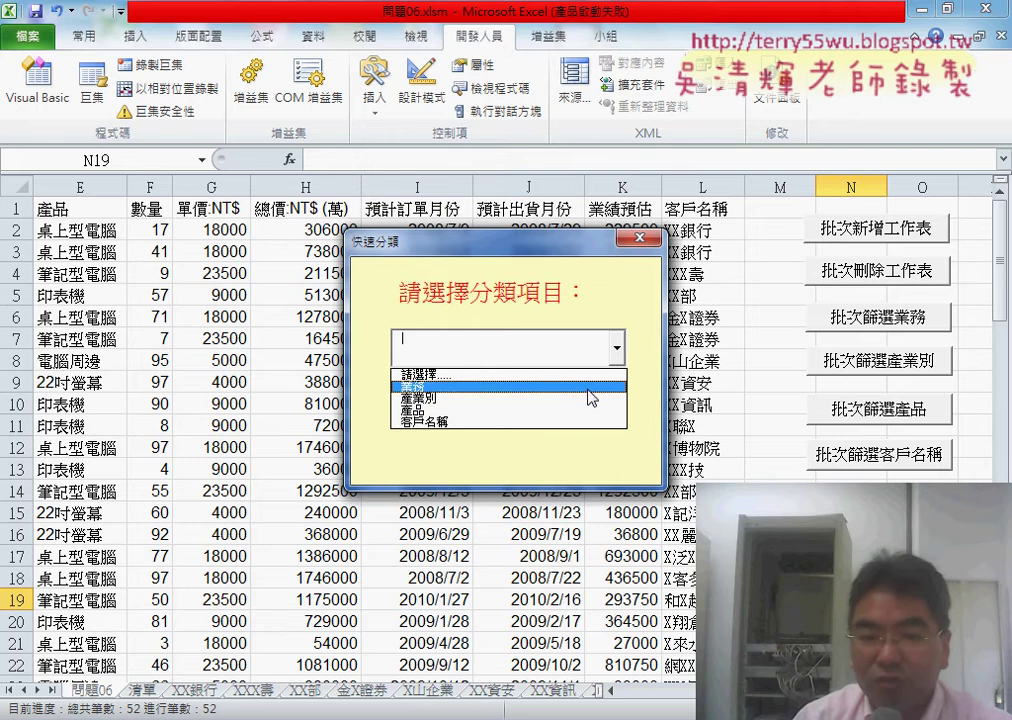
{"action": "left_click", "coordinate": [592, 387]}
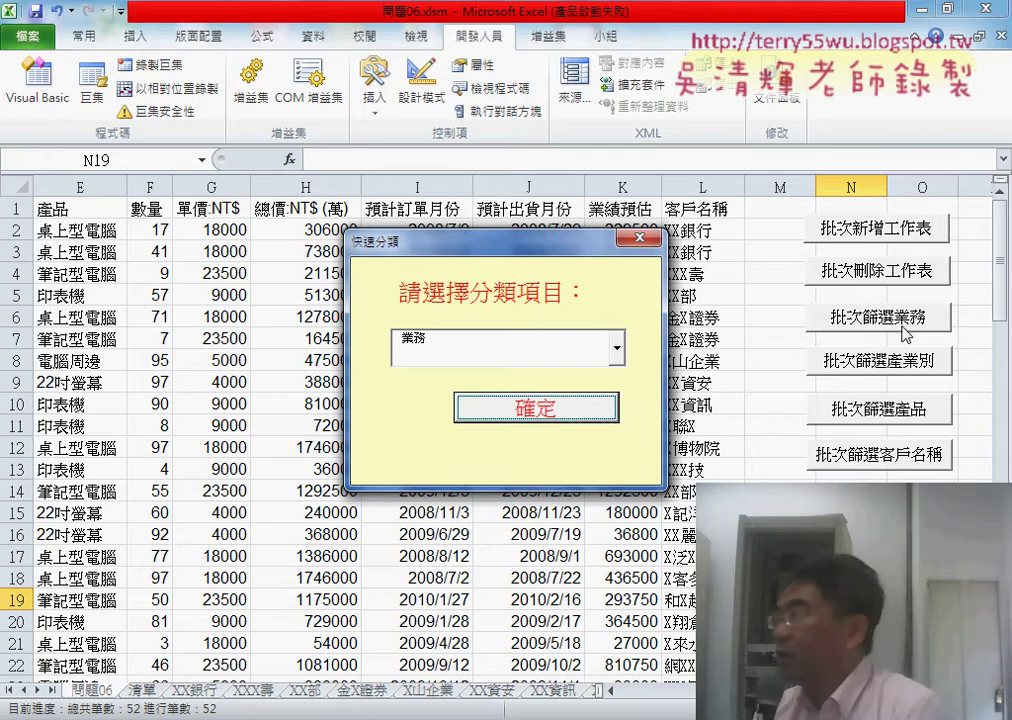
{"action": "left_click", "coordinate": [617, 348]}
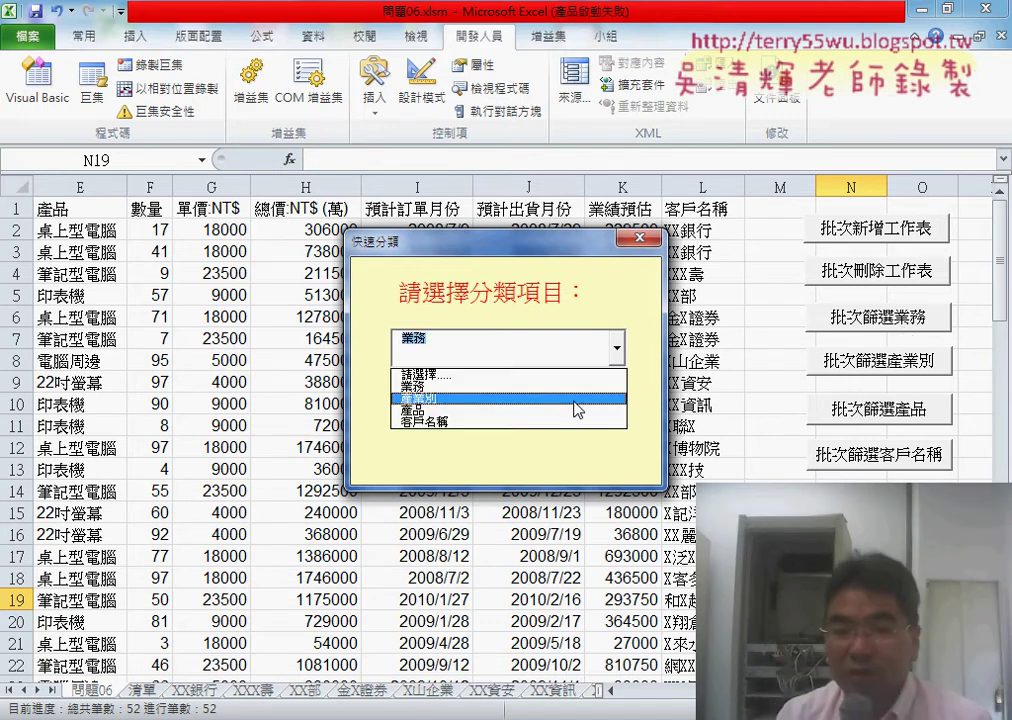
{"action": "left_click", "coordinate": [566, 399]}
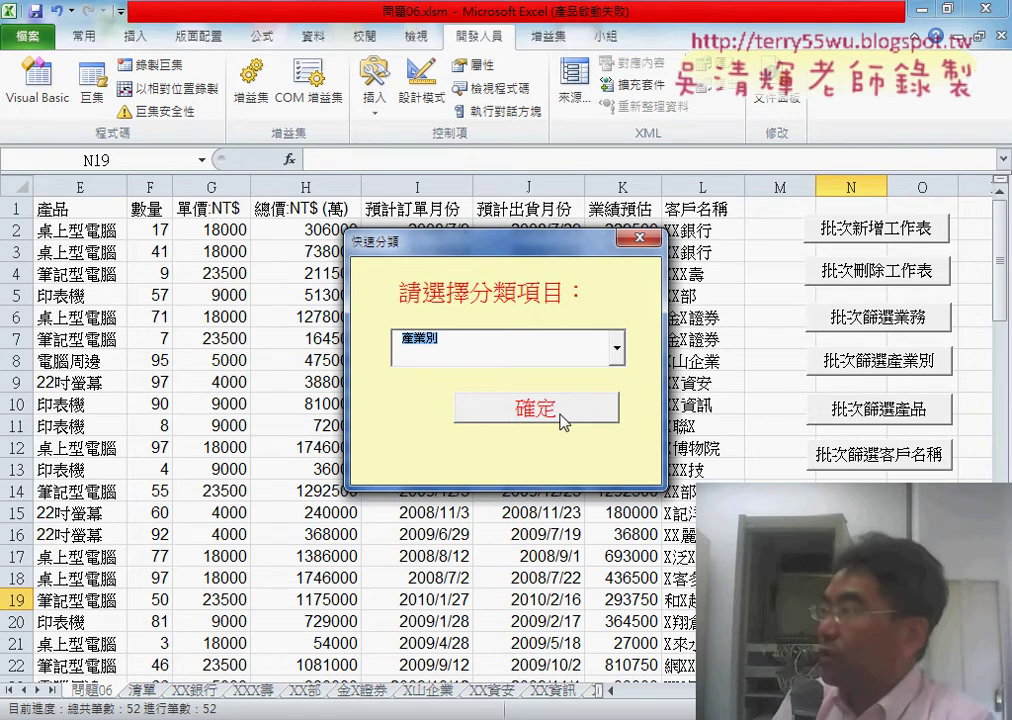
{"action": "left_click", "coordinate": [616, 352]}
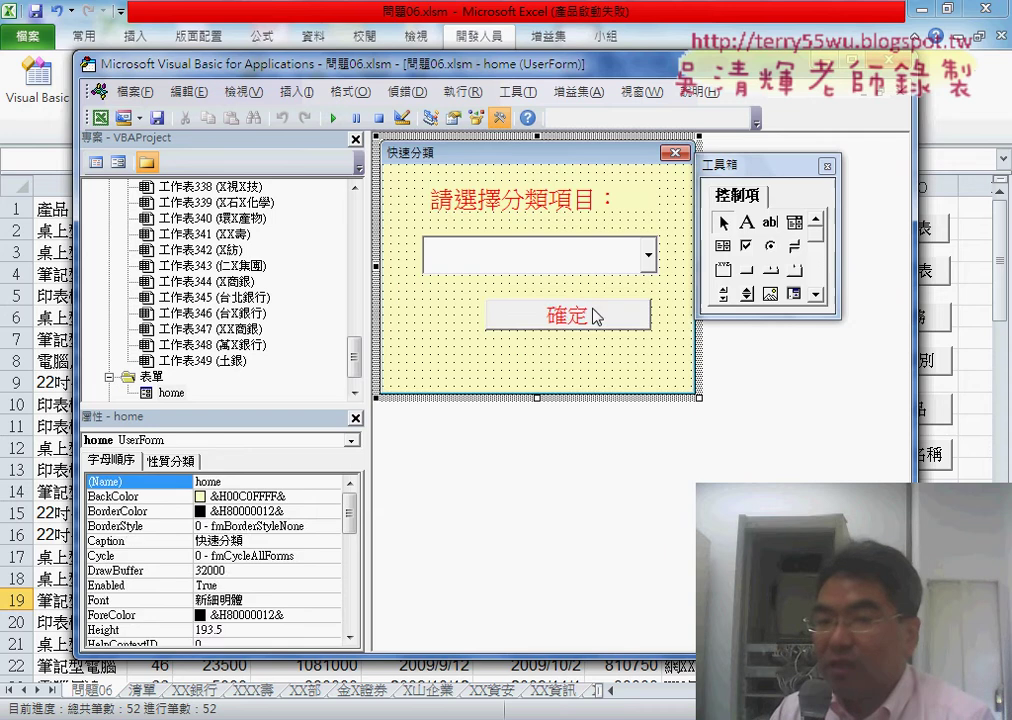
Create the CommandButton1_Click procedure for the form's 確定 button
{"action": "left_click", "coordinate": [594, 316]}
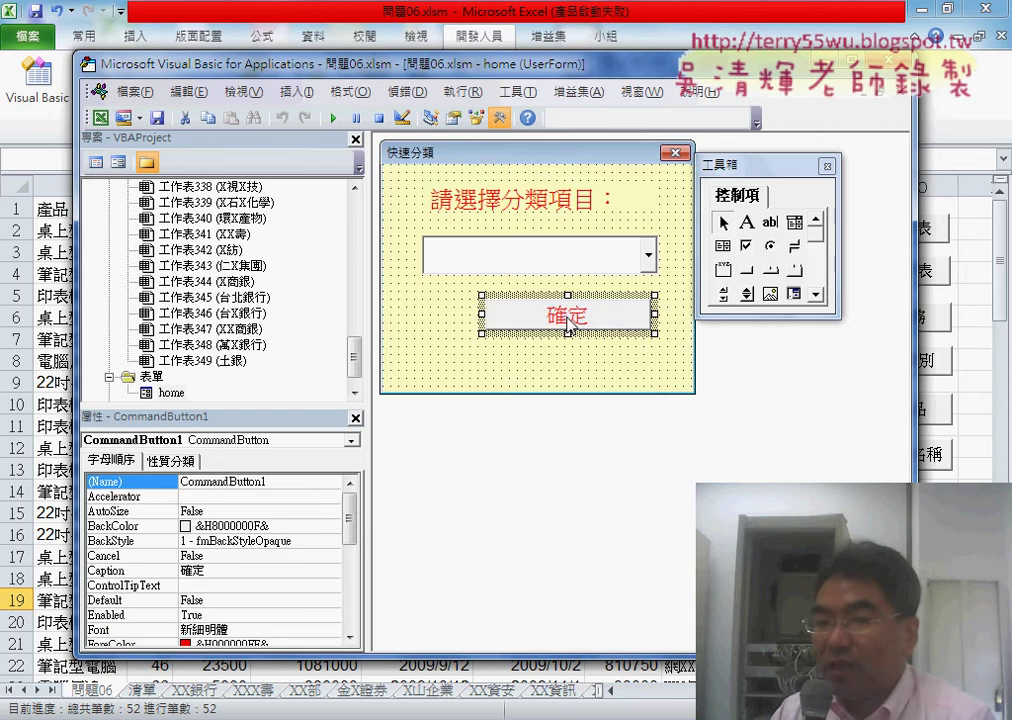
{"action": "double_click", "coordinate": [567, 320]}
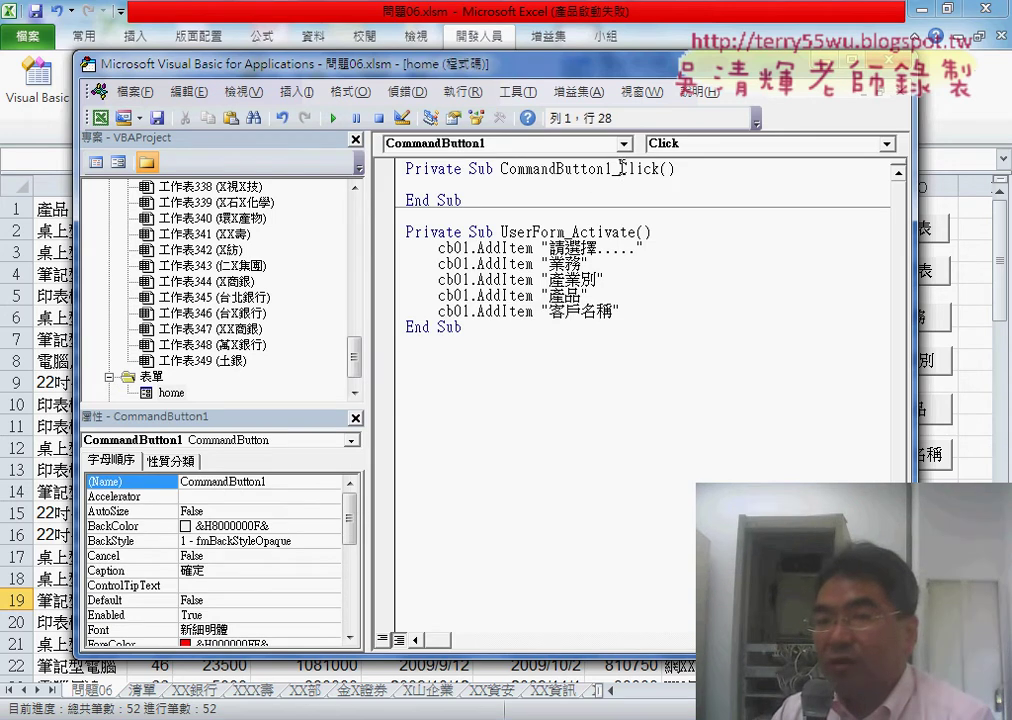
{"action": "left_click_drag", "start_coordinate": [621, 168], "coordinate": [657, 168]}
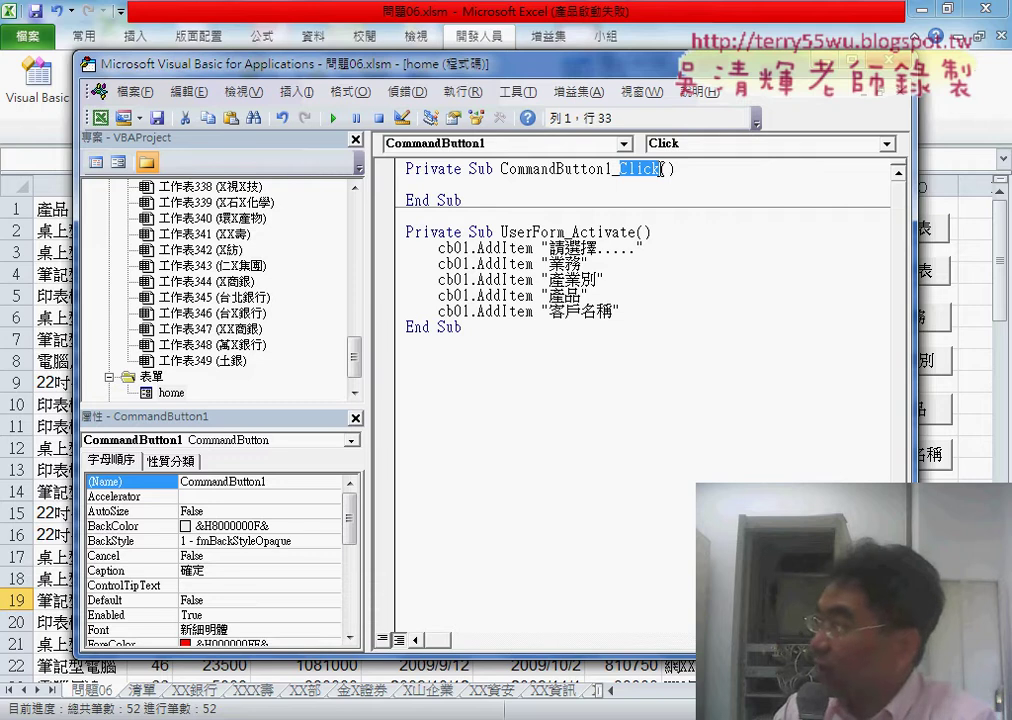
{"action": "left_click", "coordinate": [460, 188]}
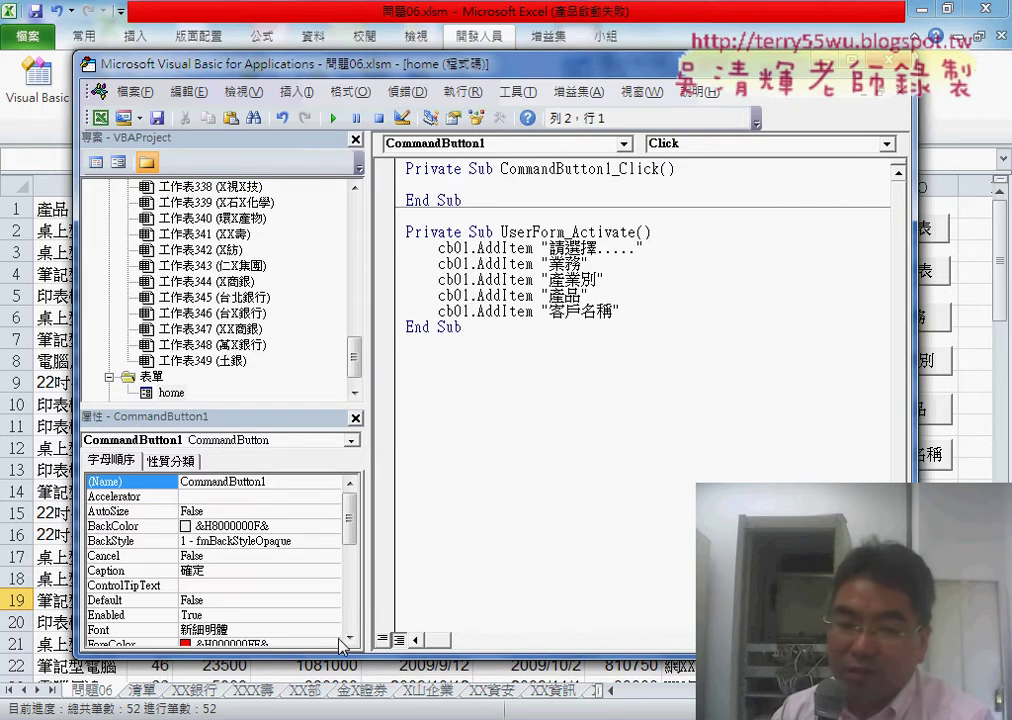
Paste the If/ElseIf block from the Google Docs notes into the click procedure
{"action": "key", "text": "alt+Tab"}
{"action": "scroll", "coordinate": [444, 470], "scroll_direction": "down", "scroll_amount": 1}
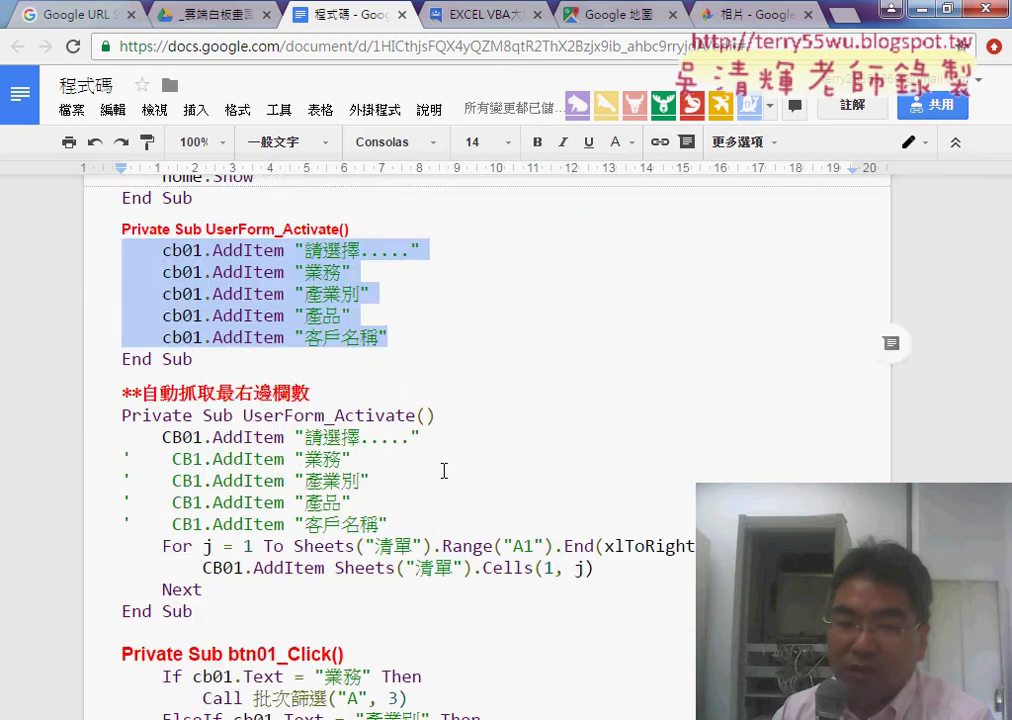
{"action": "scroll", "coordinate": [444, 470], "scroll_direction": "down", "scroll_amount": 3}
{"action": "scroll", "coordinate": [444, 470], "scroll_direction": "down", "scroll_amount": 3}
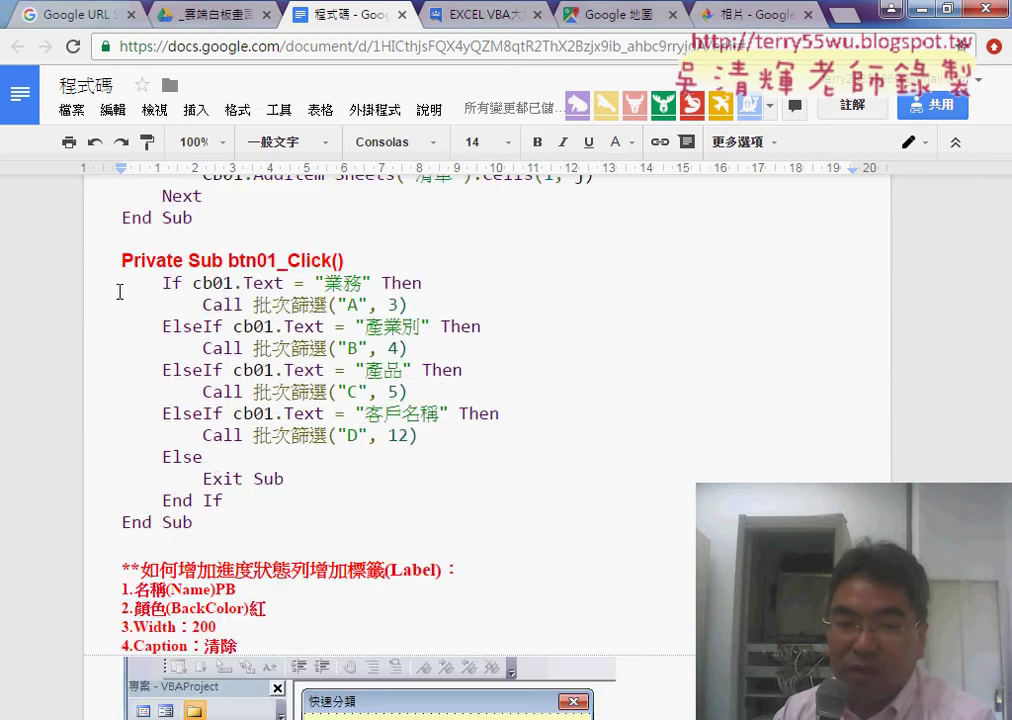
{"action": "mouse_move", "coordinate": [105, 285]}
{"action": "left_mouse_down"}
{"action": "mouse_move", "coordinate": [205, 284]}
{"action": "mouse_move", "coordinate": [285, 479]}
{"action": "mouse_move", "coordinate": [235, 500]}
{"action": "mouse_move", "coordinate": [345, 493]}
{"action": "left_mouse_up"}
{"action": "key", "text": "ctrl+c"}
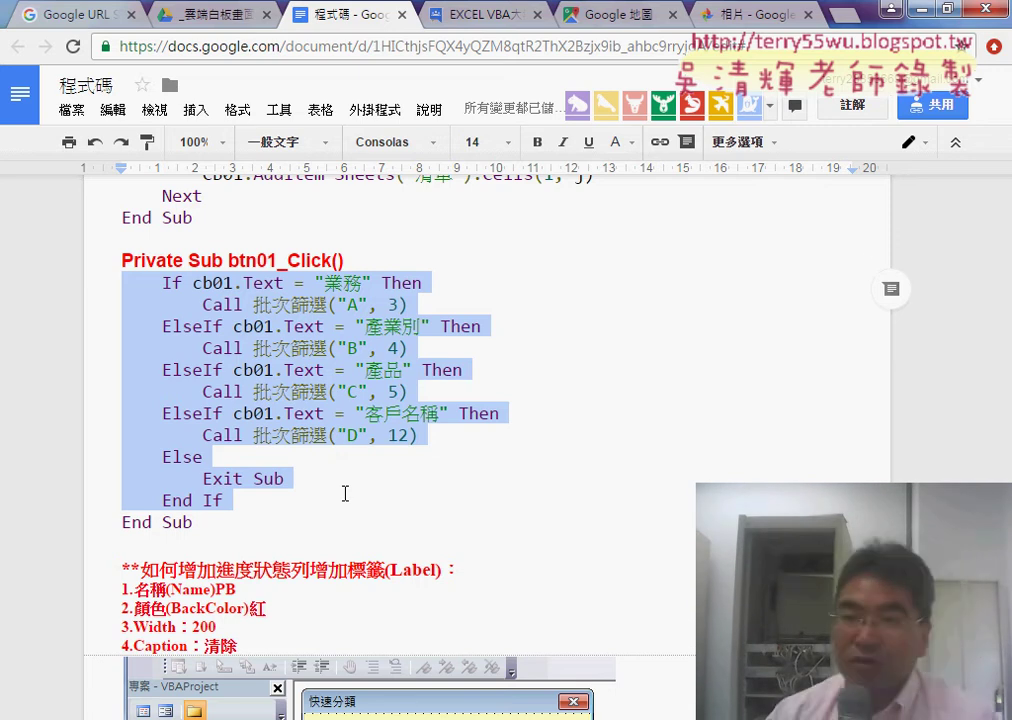
{"action": "key", "text": "alt+Tab"}
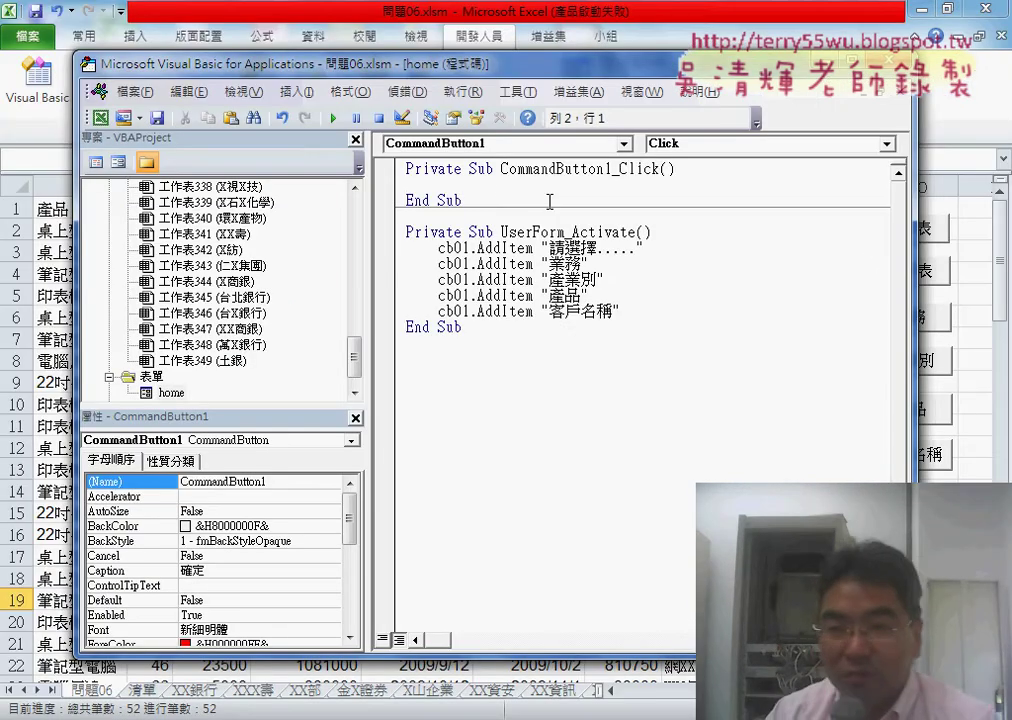
{"action": "key", "text": "ctrl+v"}
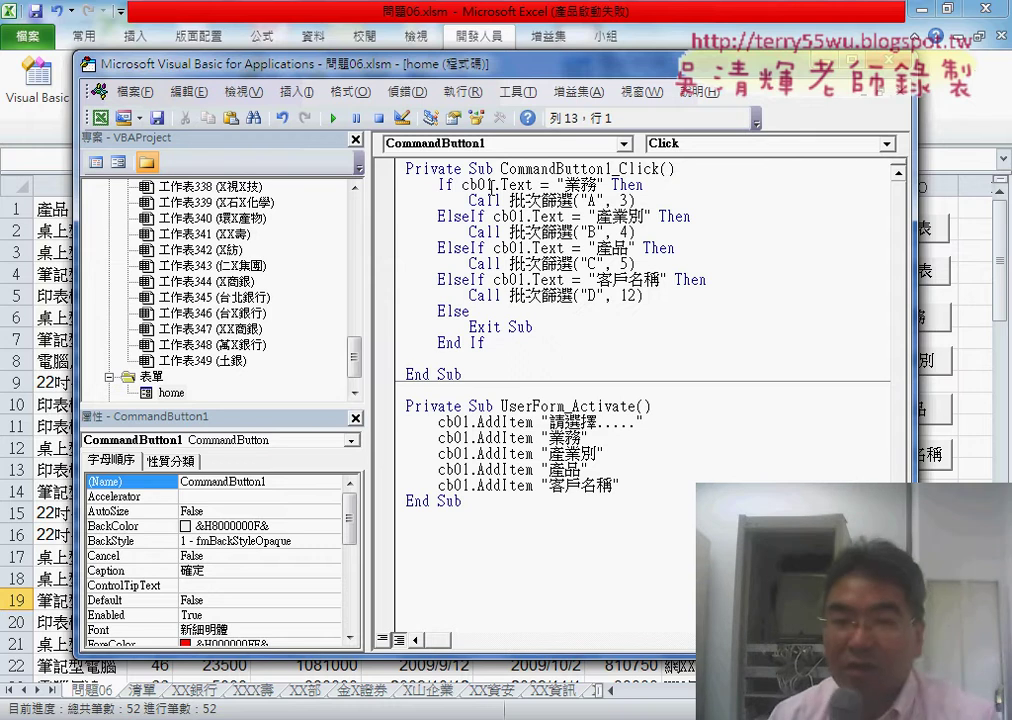
{"action": "key", "text": "Delete"}
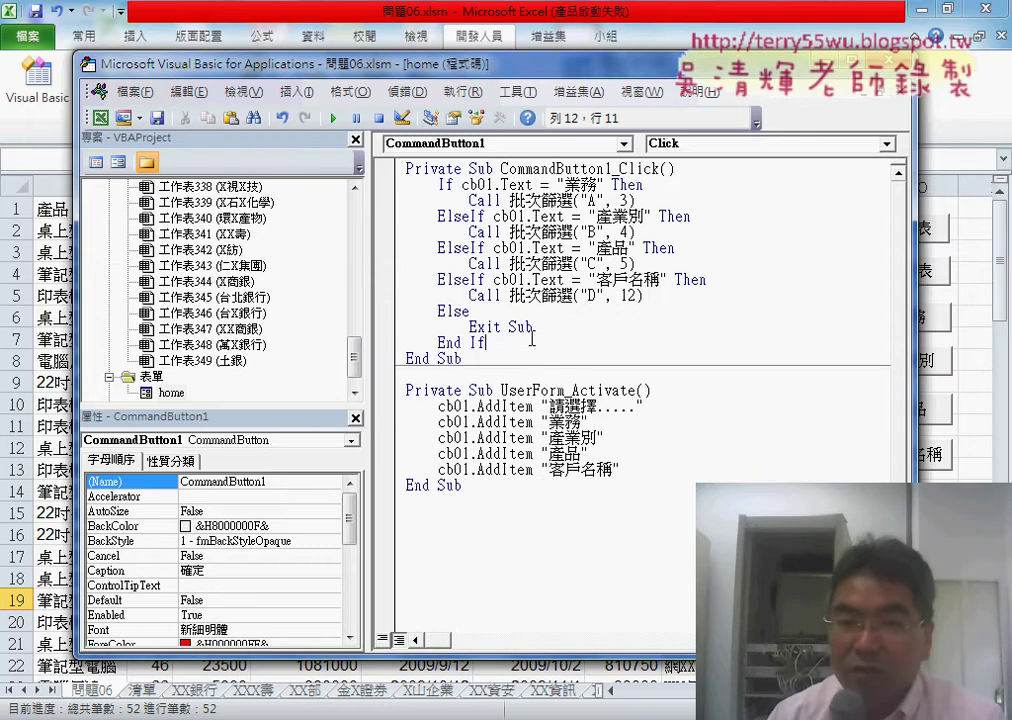
Walk through the If cb01.Text = "業務" branch that calls 批次篩選
{"action": "left_click_drag", "start_coordinate": [463, 184], "coordinate": [496, 184]}
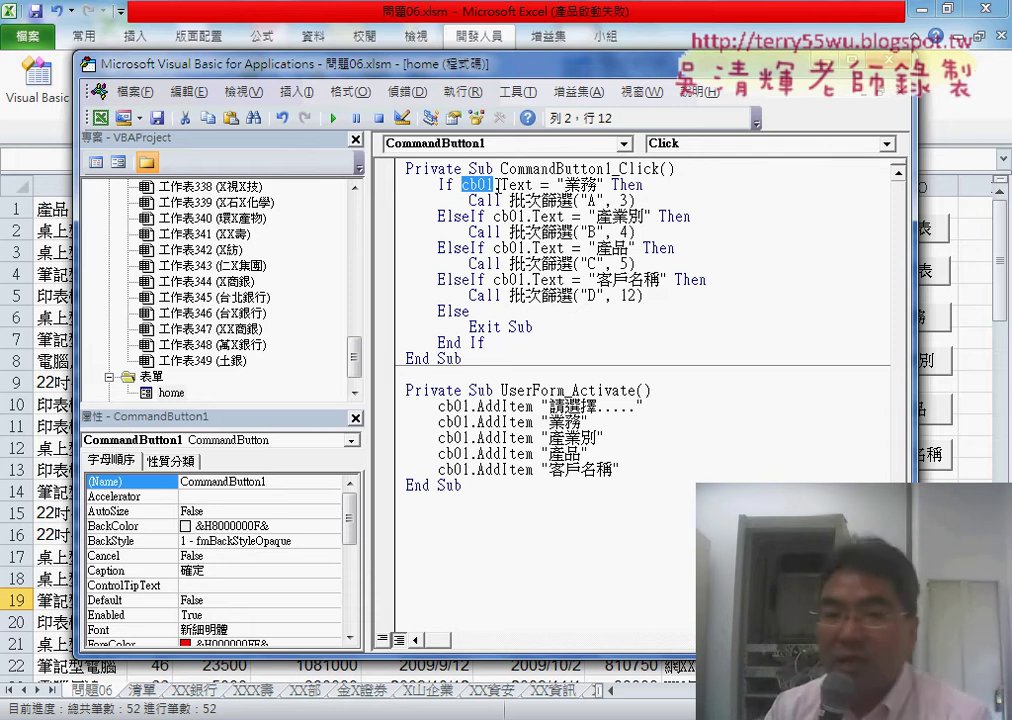
{"action": "left_click", "coordinate": [537, 184], "text": "shift"}
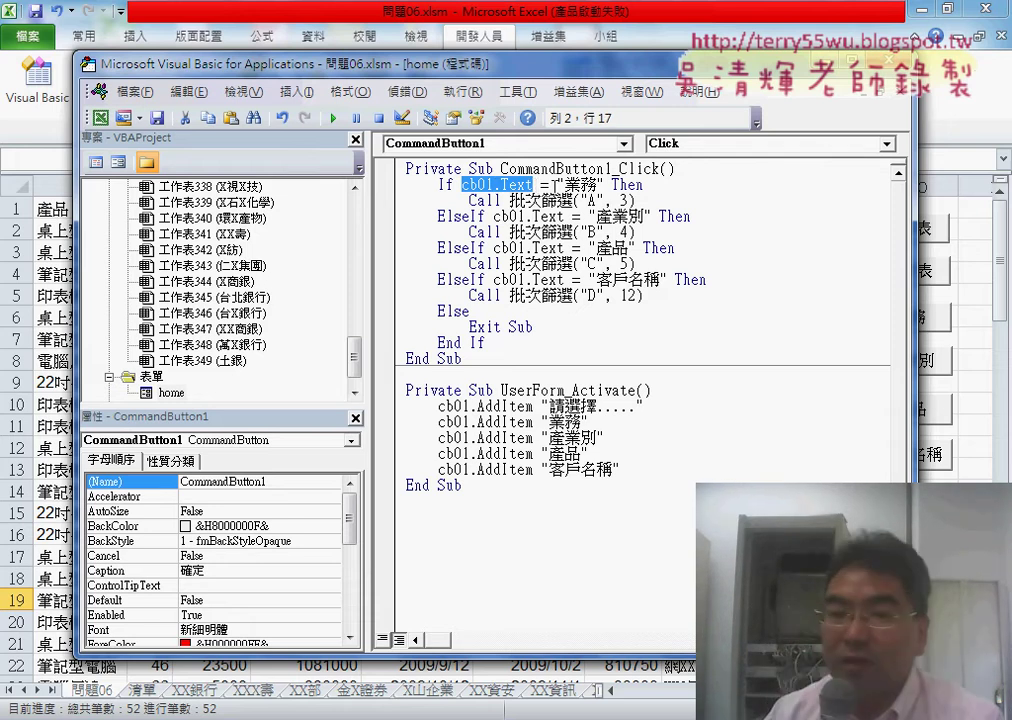
{"action": "left_click_drag", "start_coordinate": [556, 184], "coordinate": [604, 184]}
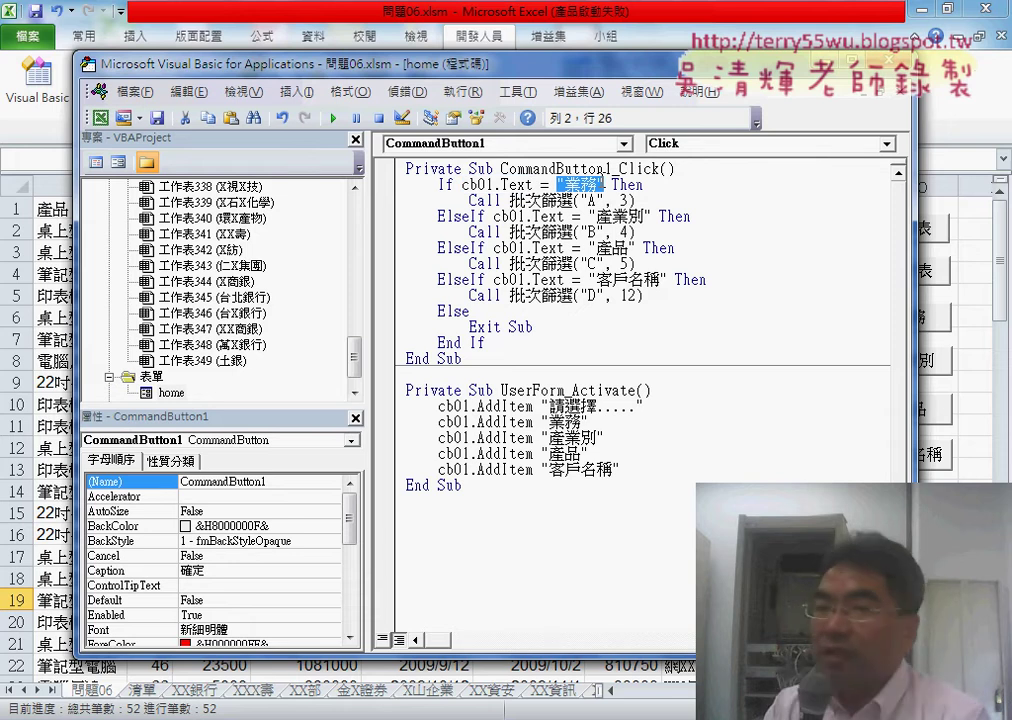
{"action": "left_click", "coordinate": [639, 185]}
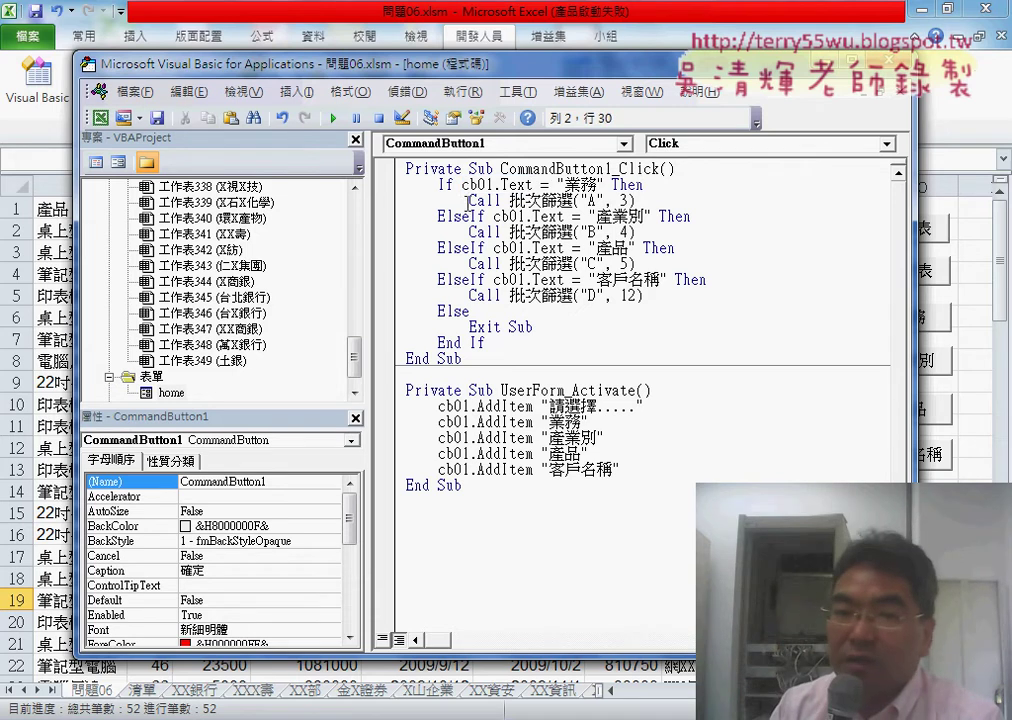
{"action": "left_click_drag", "start_coordinate": [512, 200], "coordinate": [580, 200]}
{"action": "left_click", "coordinate": [556, 200]}
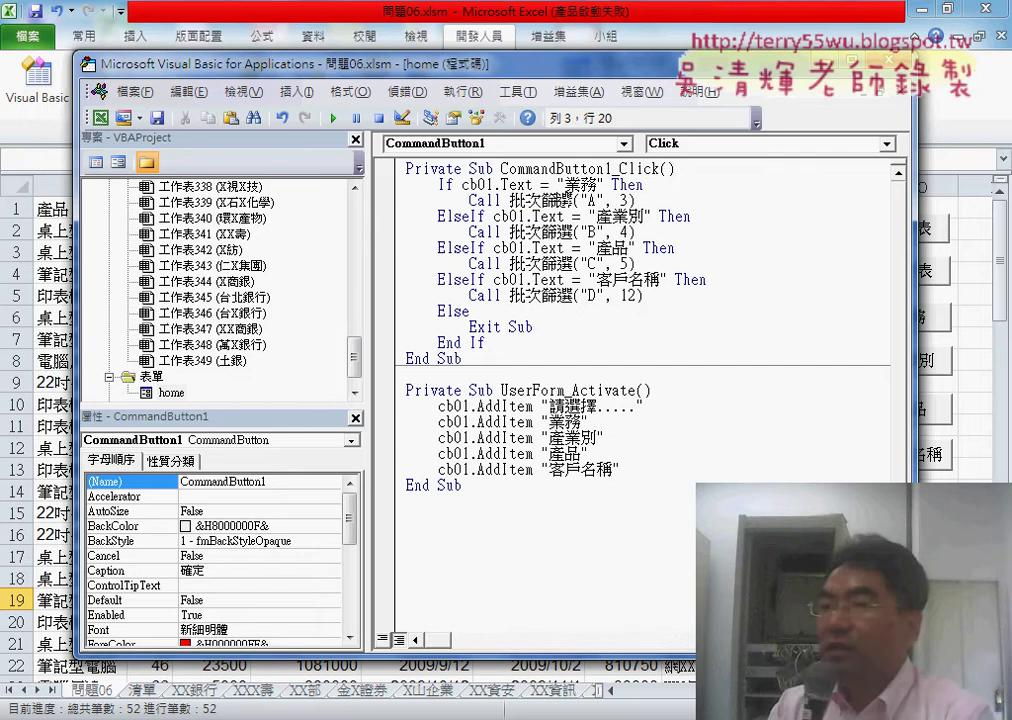
{"action": "double_click", "coordinate": [540, 200]}
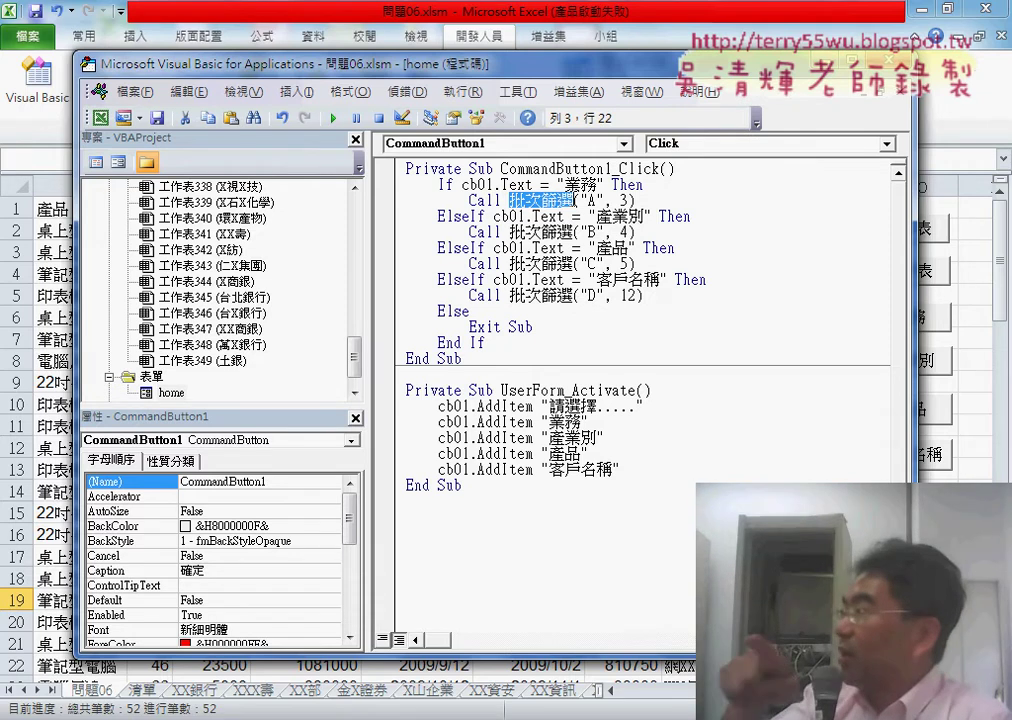
Review the ElseIf branches for 產業別, 產品 and the column D filter call
{"action": "double_click", "coordinate": [441, 218]}
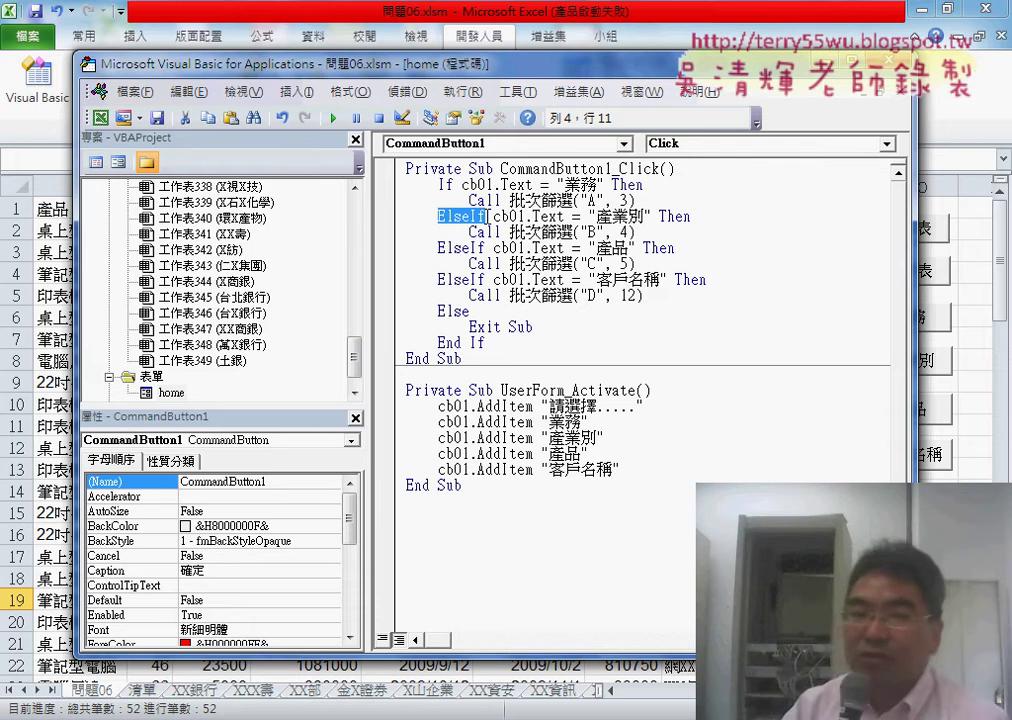
{"action": "left_click", "coordinate": [628, 217]}
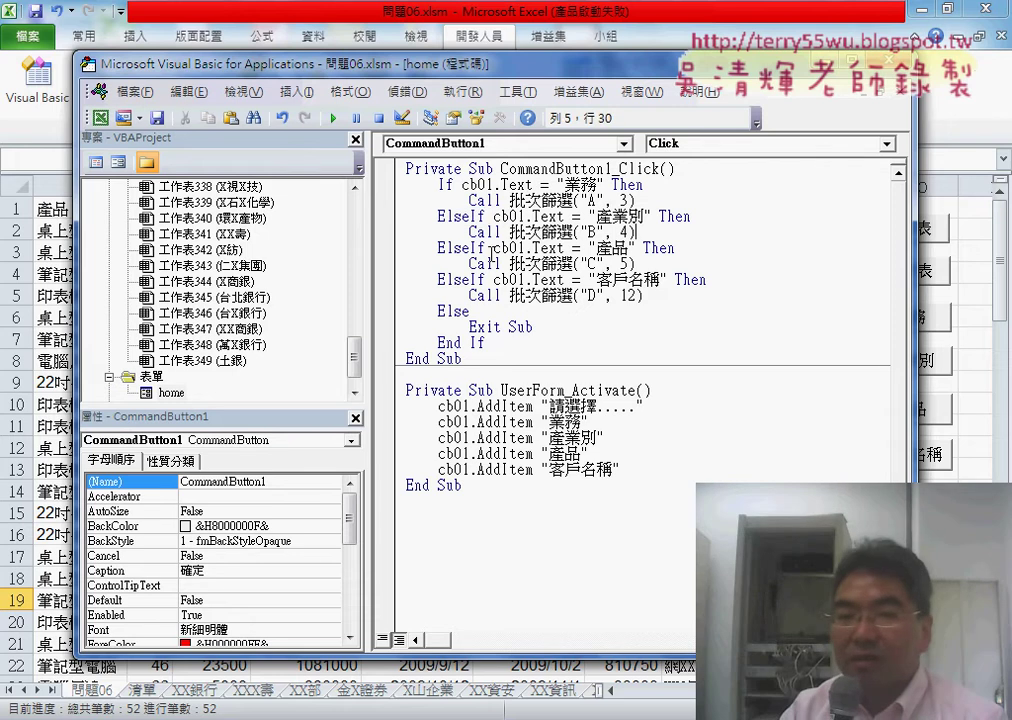
{"action": "left_click", "coordinate": [462, 248]}
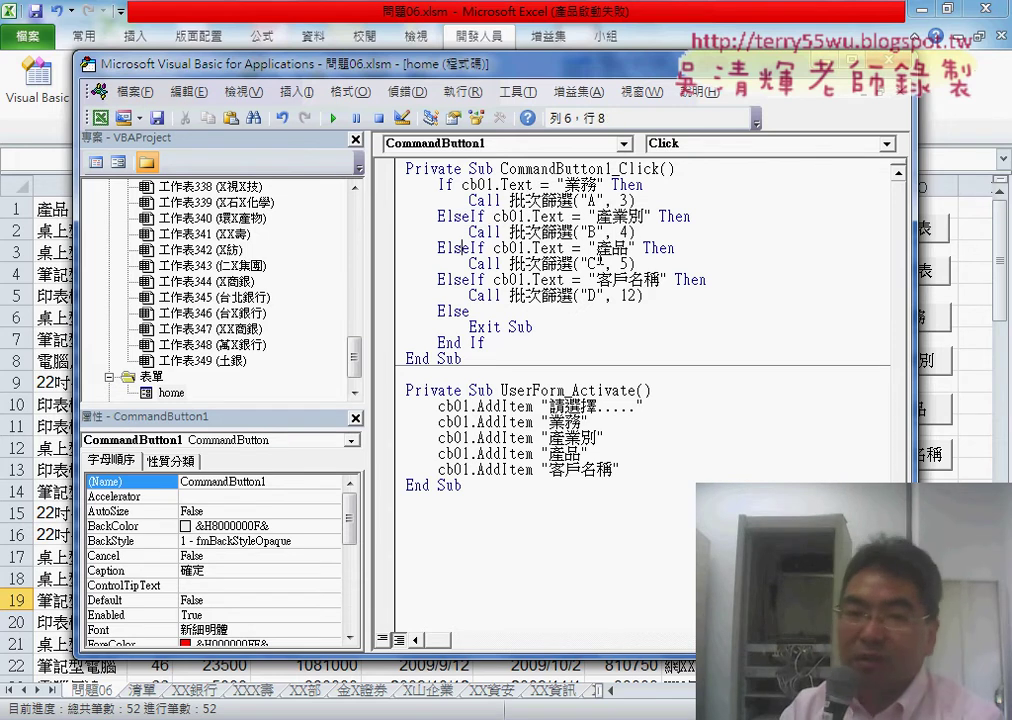
{"action": "left_click", "coordinate": [628, 264]}
{"action": "left_click", "coordinate": [454, 282]}
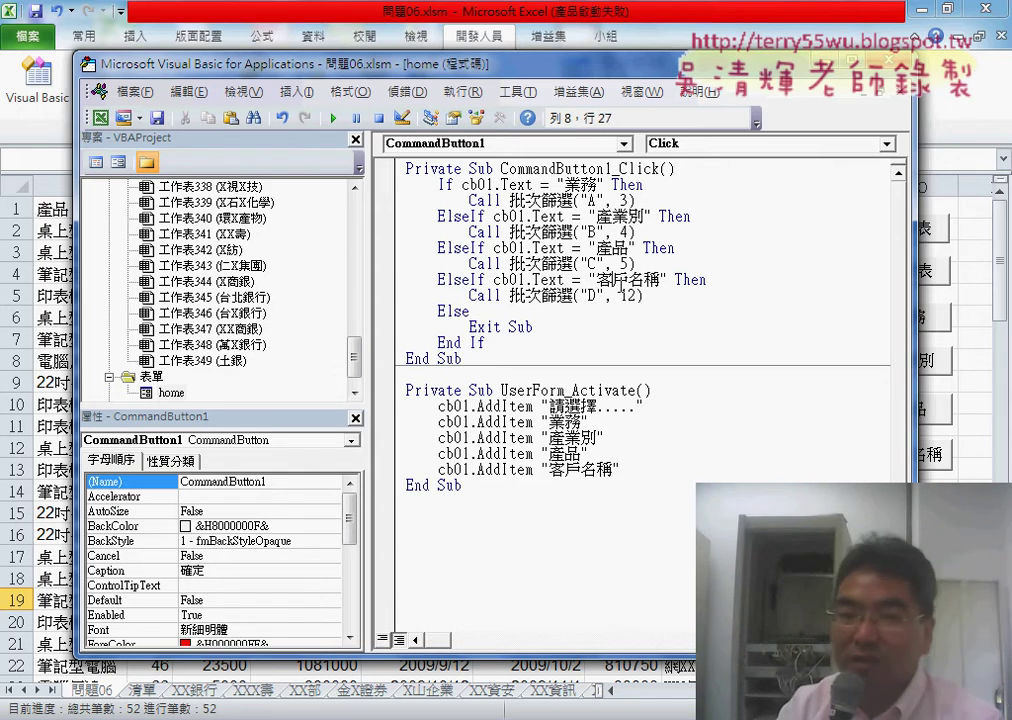
{"action": "left_click_drag", "start_coordinate": [640, 296], "coordinate": [462, 296]}
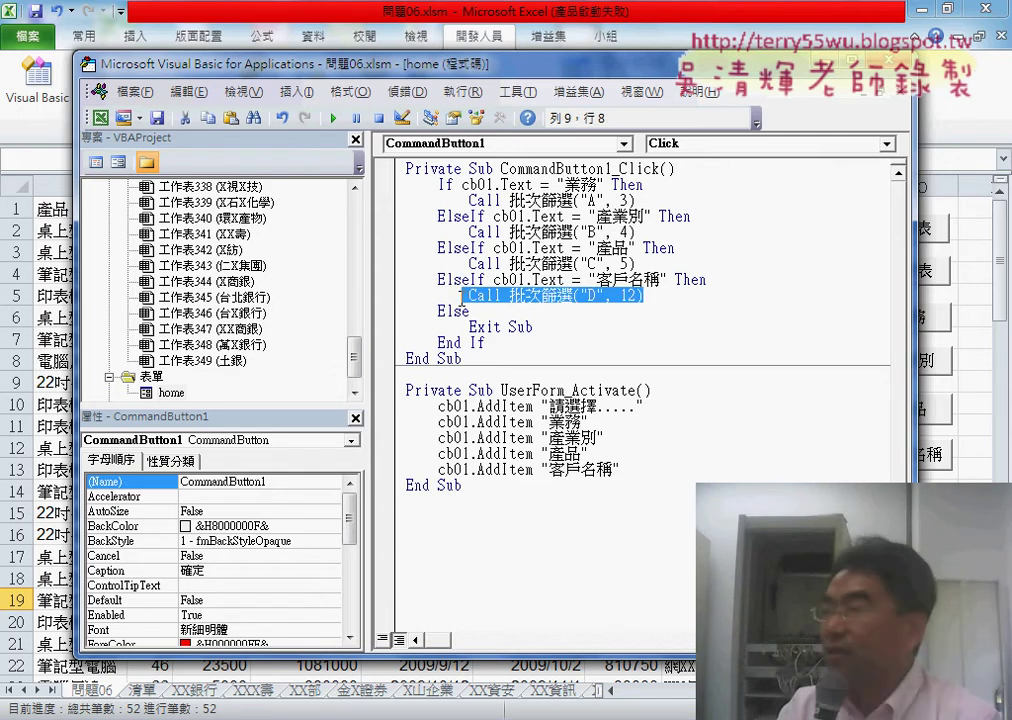
Explain the Else branch with Exit Sub and the 請選擇..... placeholder entry
{"action": "double_click", "coordinate": [450, 311]}
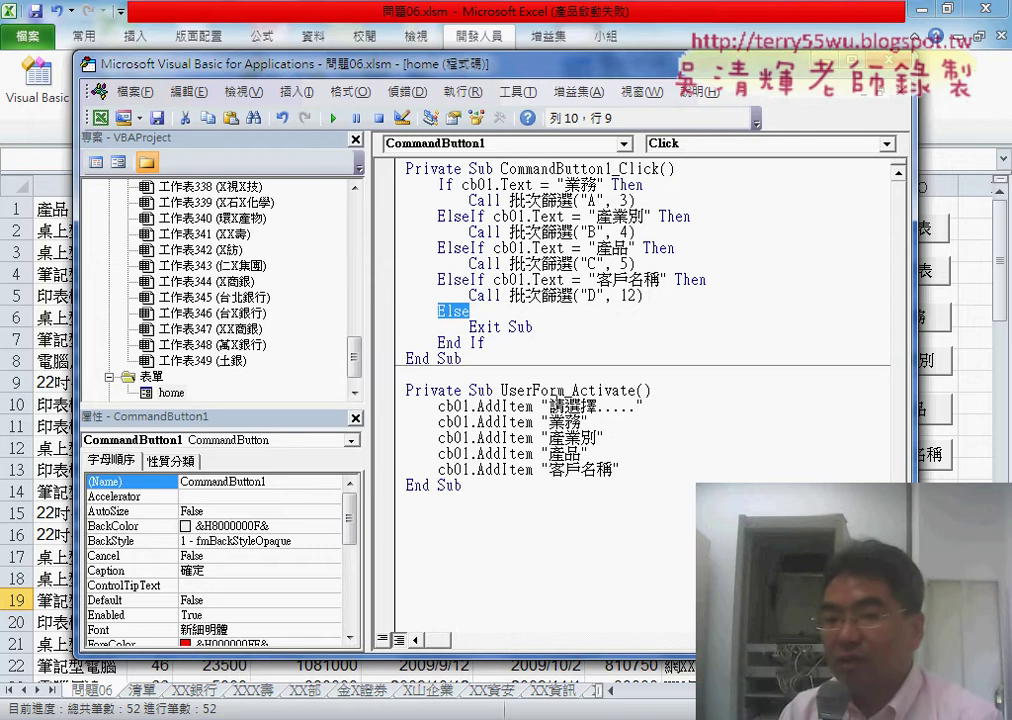
{"action": "left_click_drag", "start_coordinate": [549, 406], "coordinate": [637, 406]}
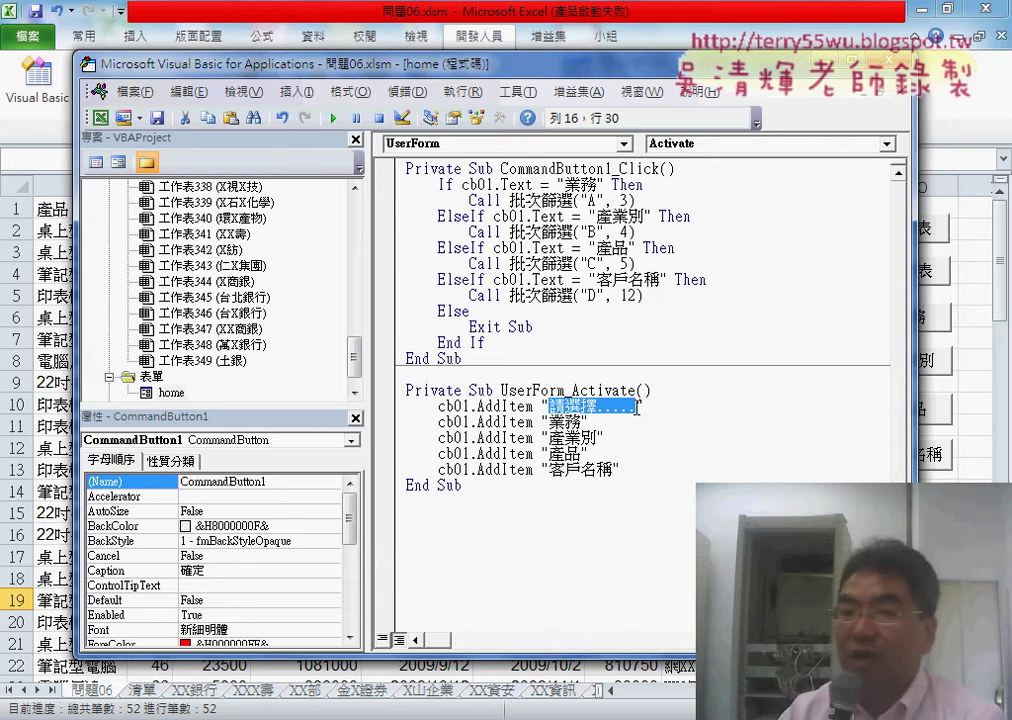
{"action": "left_click_drag", "start_coordinate": [533, 327], "coordinate": [471, 327]}
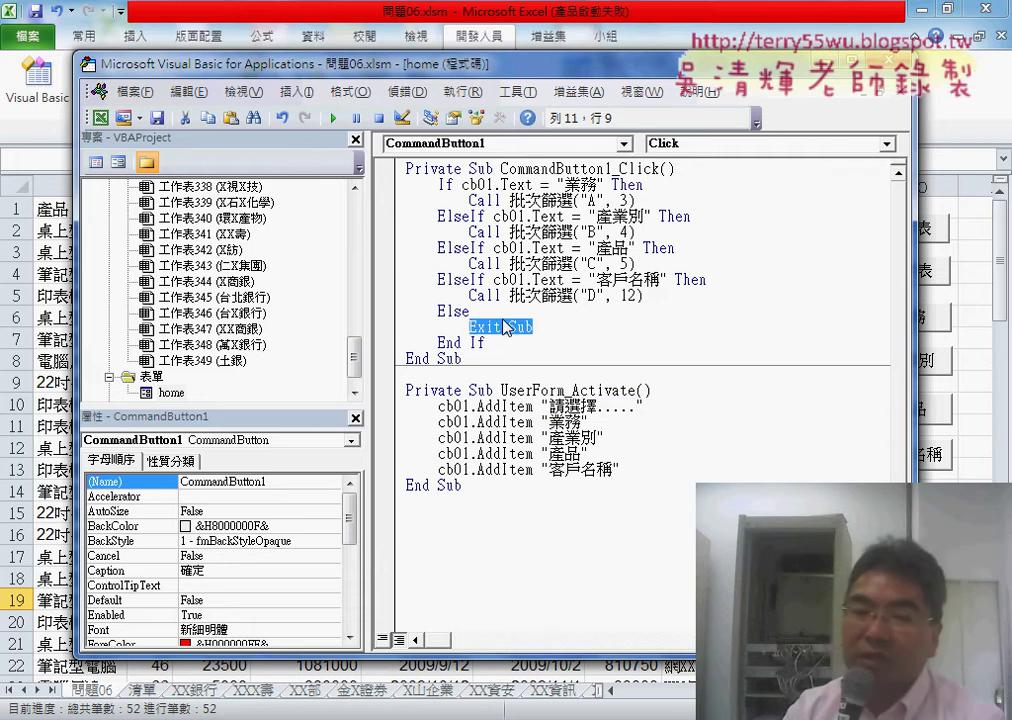
{"action": "left_click_drag", "start_coordinate": [533, 327], "coordinate": [377, 313]}
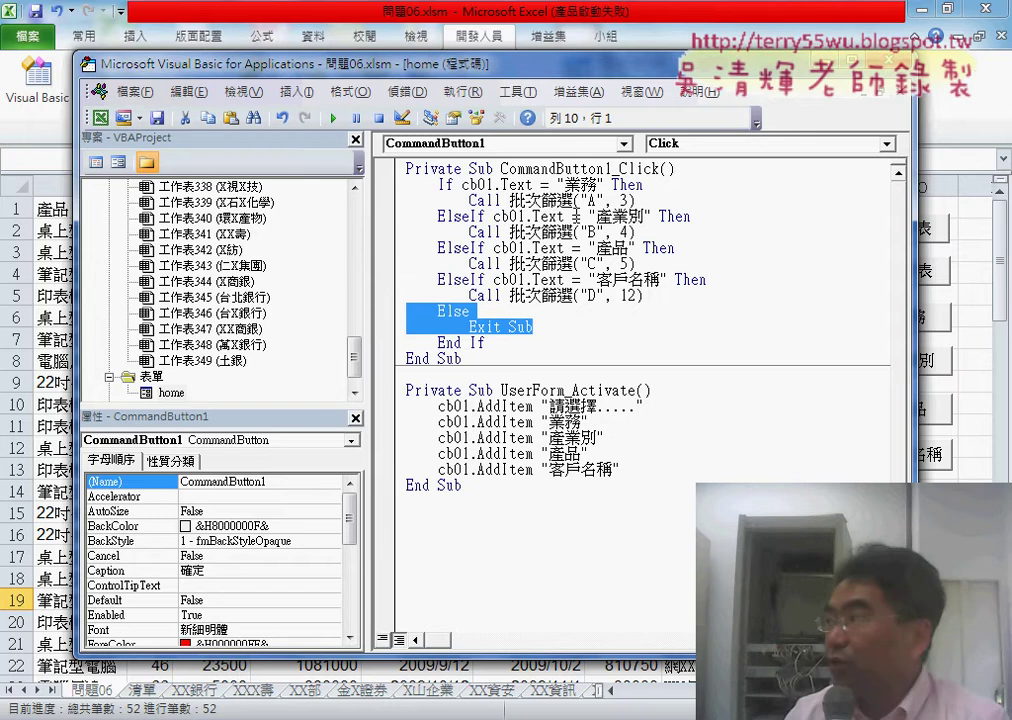
Run the form and batch-filter by 業務, then by 產業別
{"action": "left_click", "coordinate": [336, 119]}
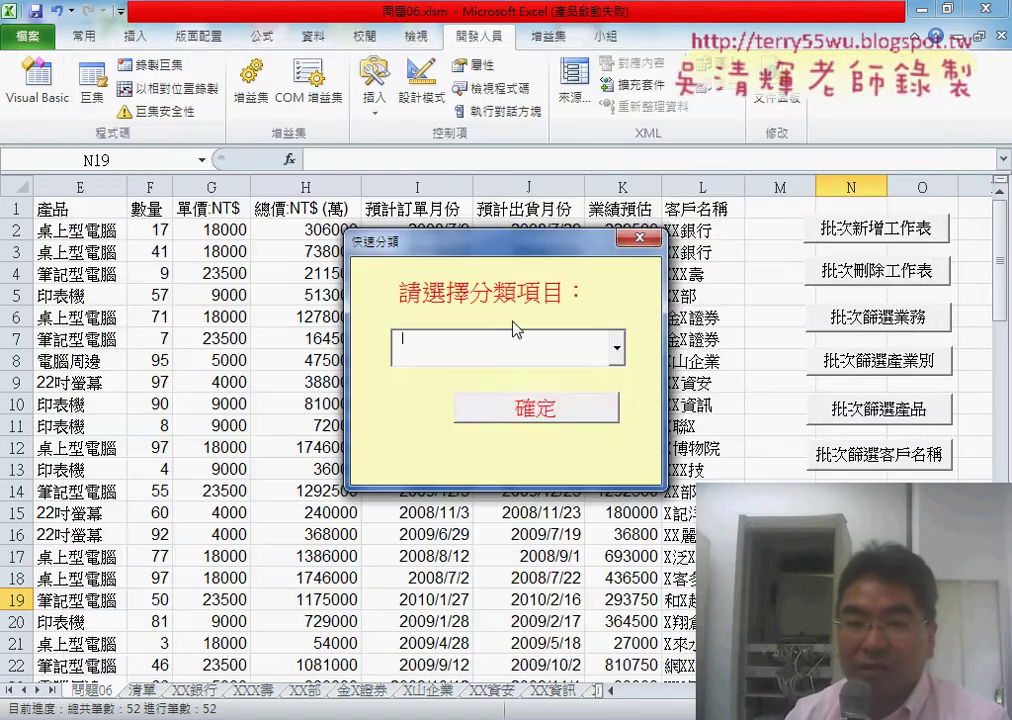
{"action": "left_click", "coordinate": [618, 350]}
{"action": "left_click", "coordinate": [598, 387]}
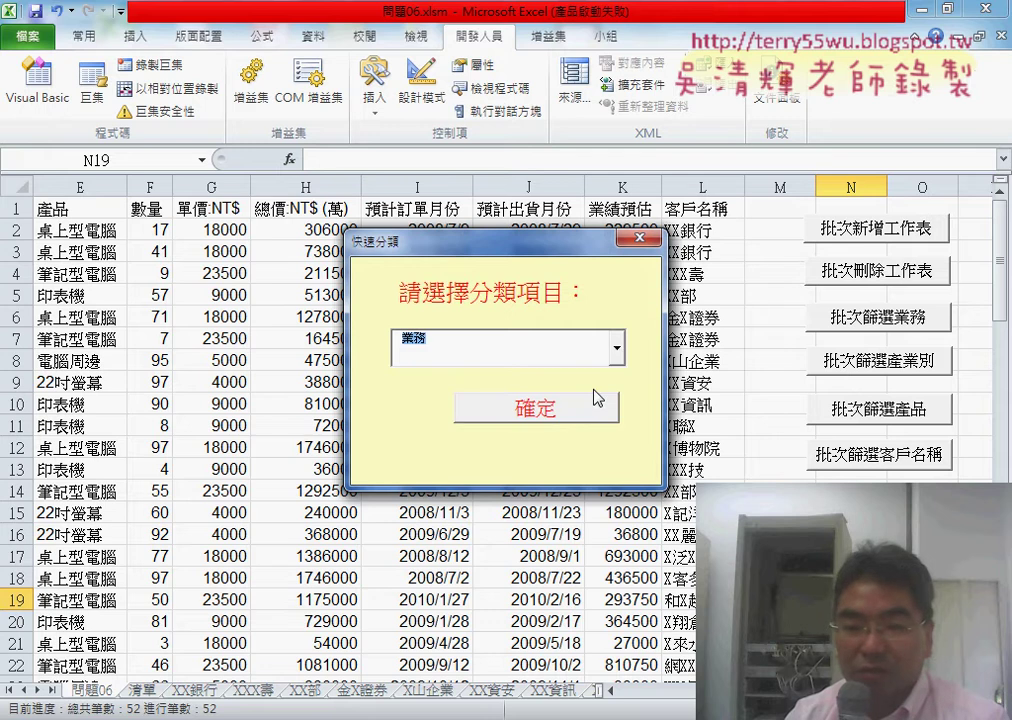
{"action": "left_click", "coordinate": [571, 420]}
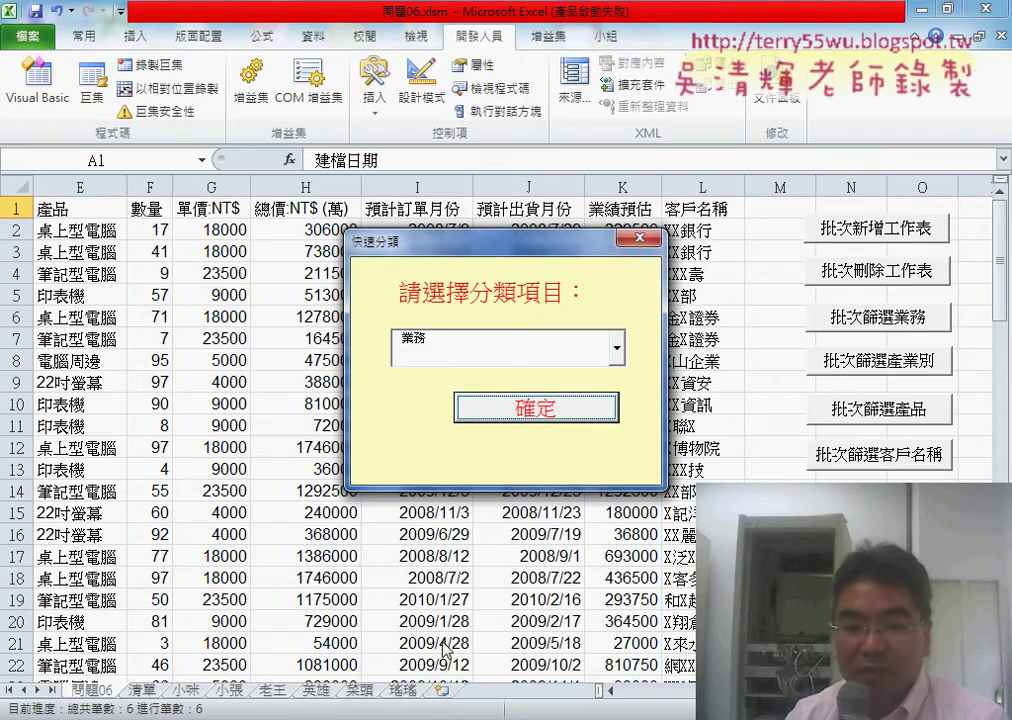
{"action": "left_click", "coordinate": [617, 350]}
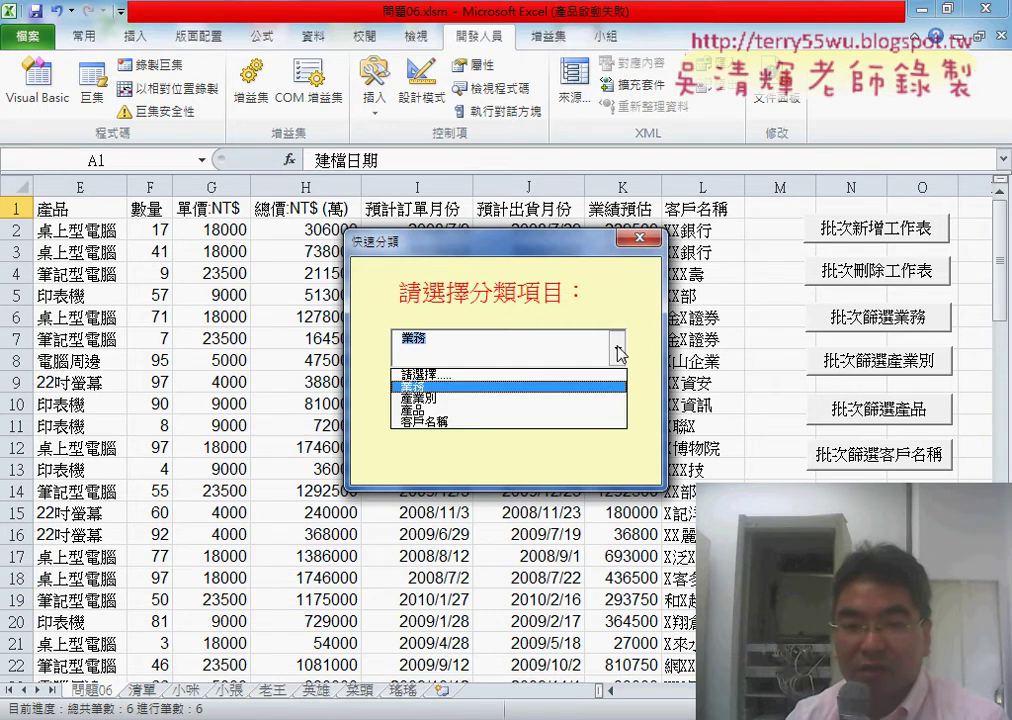
{"action": "left_click", "coordinate": [605, 400]}
{"action": "left_click", "coordinate": [558, 412]}
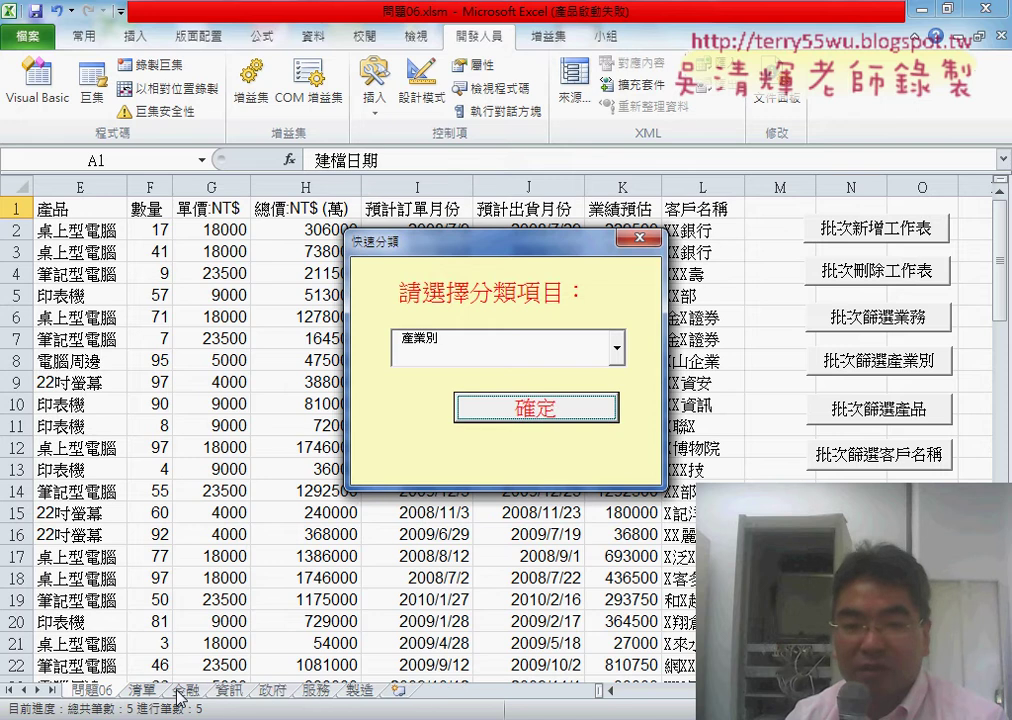
Batch-filter by 產品, then by 客戶名稱, confirming each with 確定
{"action": "left_click", "coordinate": [617, 350]}
{"action": "left_click", "coordinate": [596, 404]}
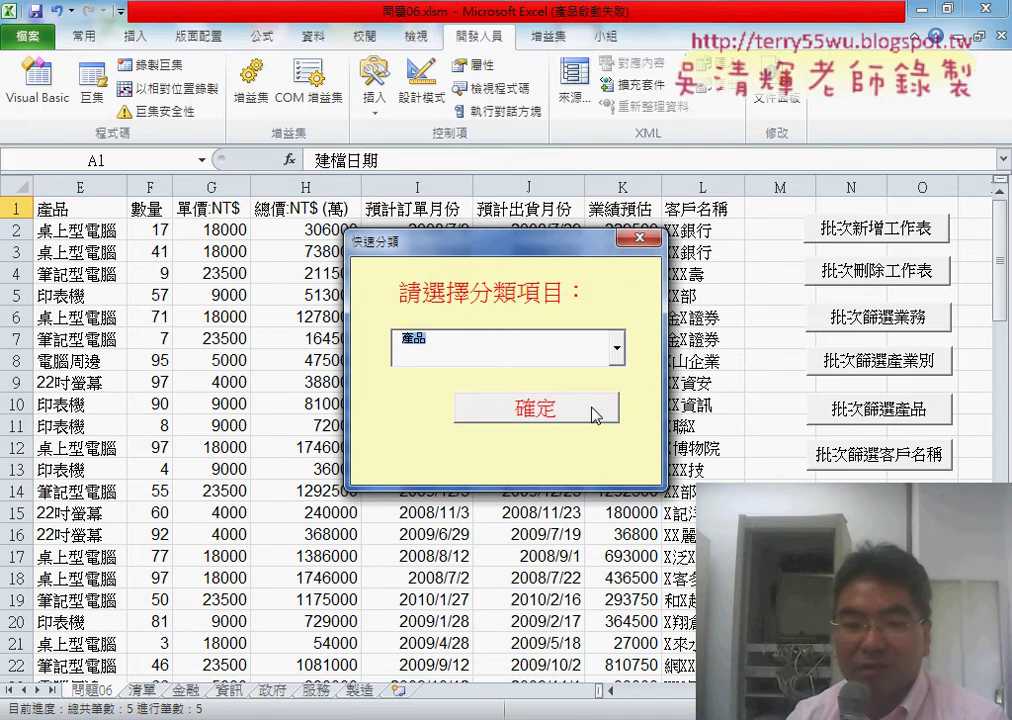
{"action": "left_click", "coordinate": [578, 412]}
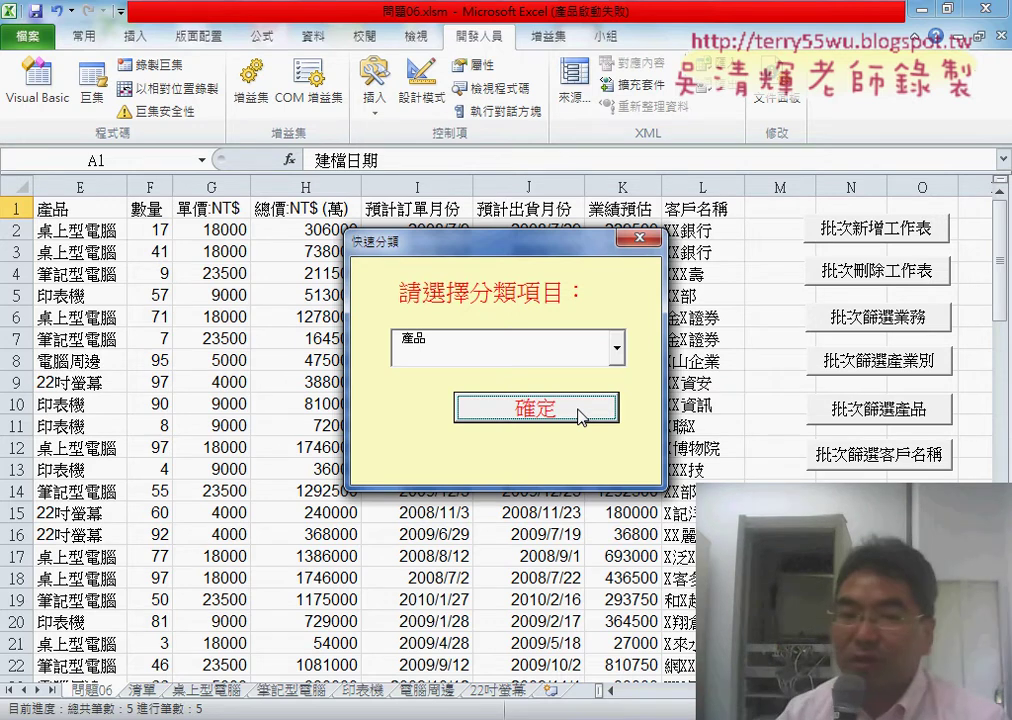
{"action": "left_click", "coordinate": [616, 348]}
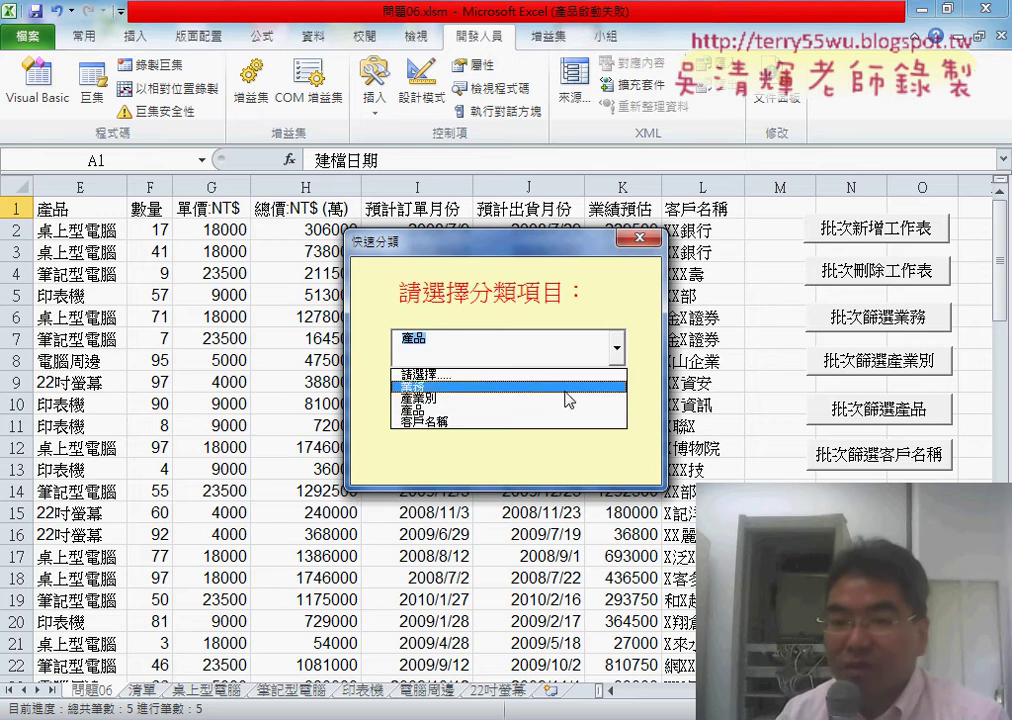
{"action": "left_click", "coordinate": [470, 418]}
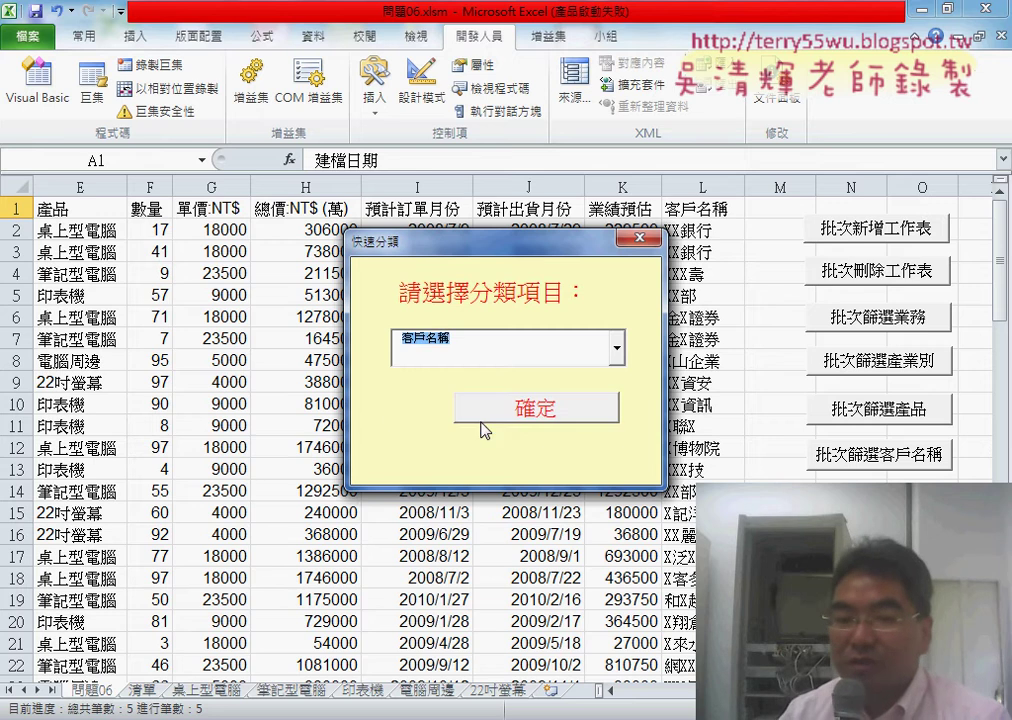
{"action": "left_click", "coordinate": [536, 412]}
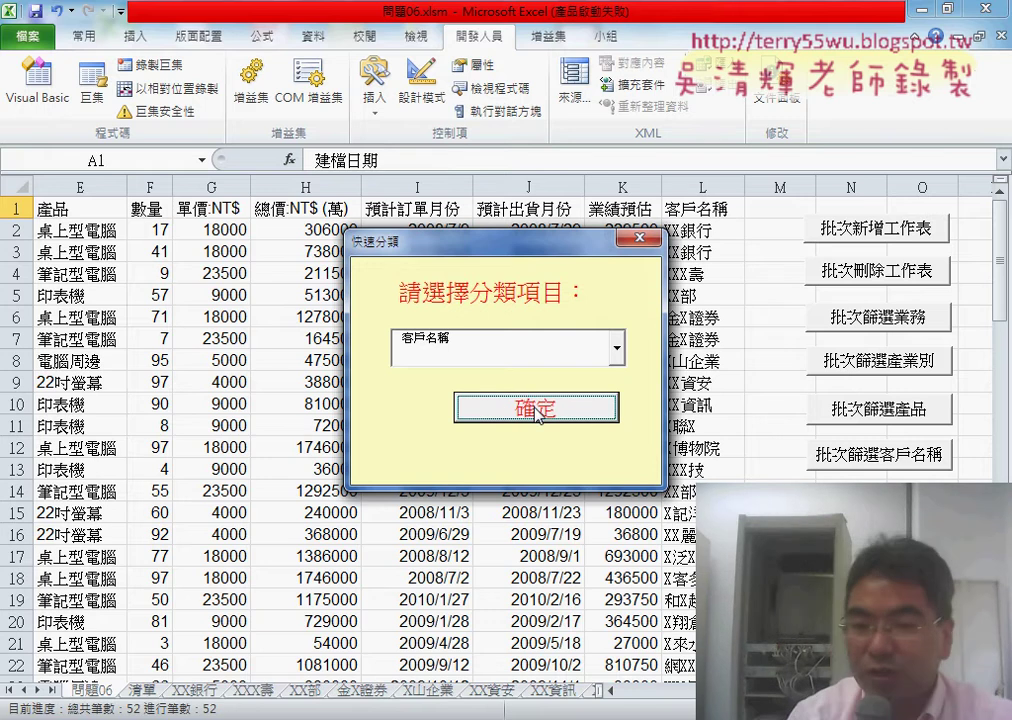
{"action": "left_click", "coordinate": [538, 412]}
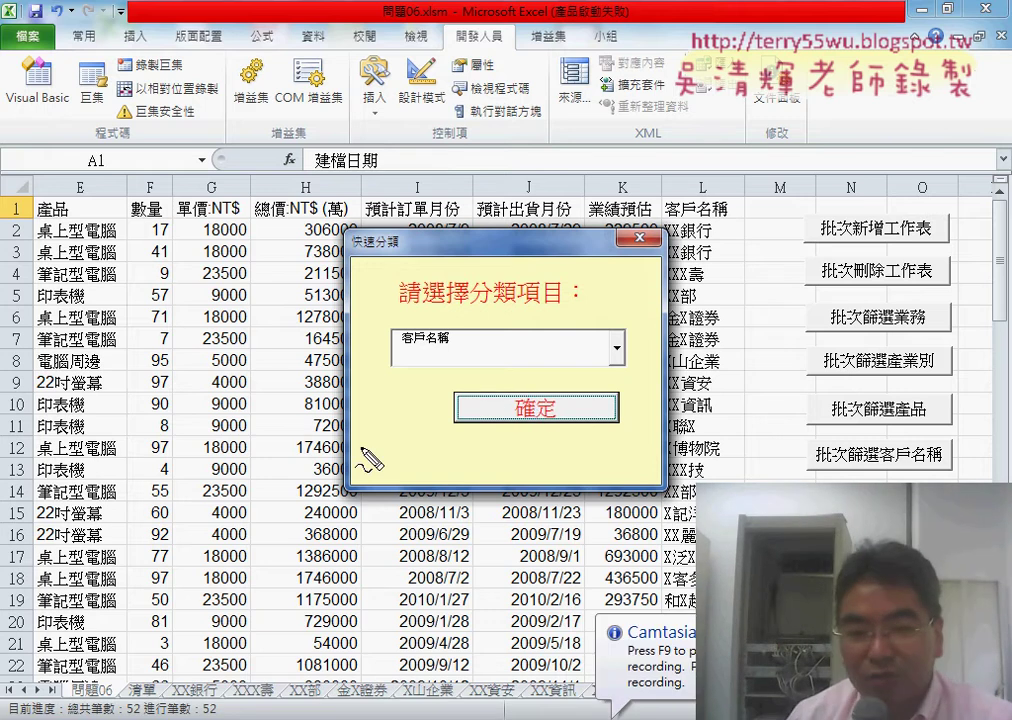
Point out the empty strip along the form's bottom, then dismiss the running form
{"action": "mouse_move", "coordinate": [362, 470]}
{"action": "left_mouse_down"}
{"action": "mouse_move", "coordinate": [425, 447]}
{"action": "mouse_move", "coordinate": [641, 450]}
{"action": "mouse_move", "coordinate": [640, 473]}
{"action": "left_mouse_up"}
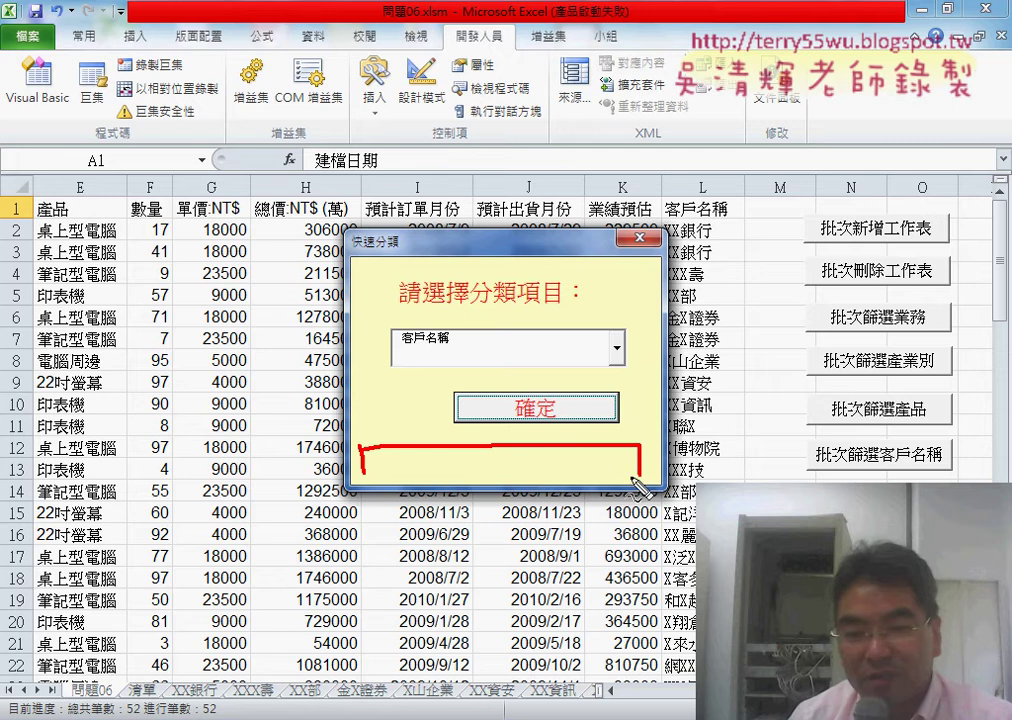
{"action": "left_click_drag", "start_coordinate": [362, 473], "coordinate": [632, 476]}
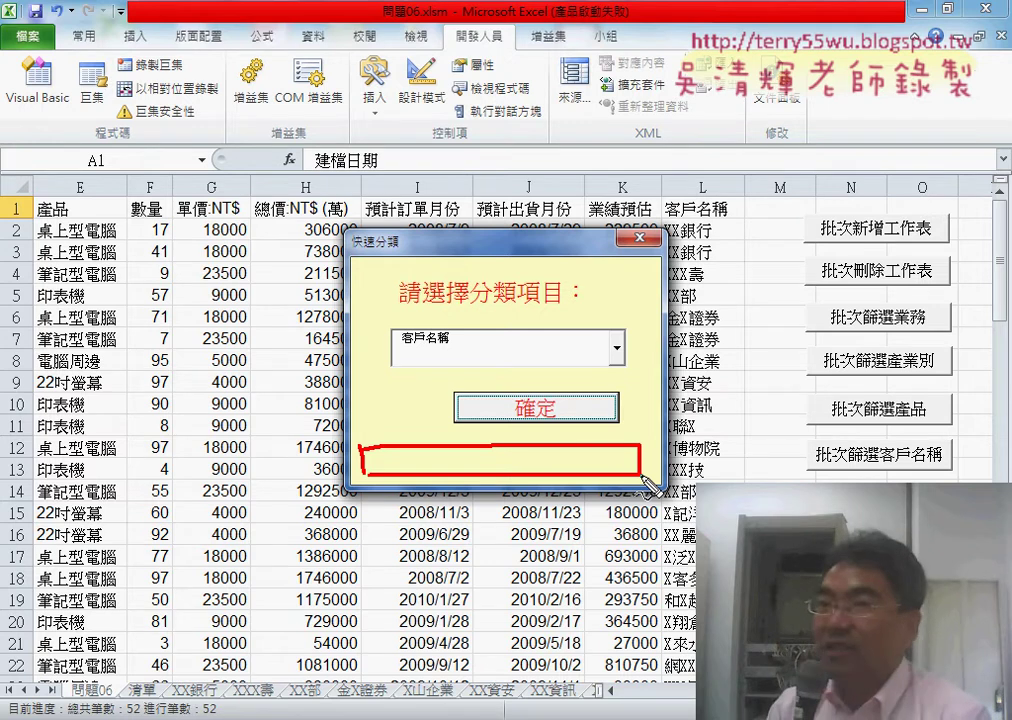
{"action": "mouse_move", "coordinate": [728, 408]}
{"action": "left_mouse_down"}
{"action": "mouse_move", "coordinate": [642, 440]}
{"action": "mouse_move", "coordinate": [666, 455]}
{"action": "left_mouse_up"}
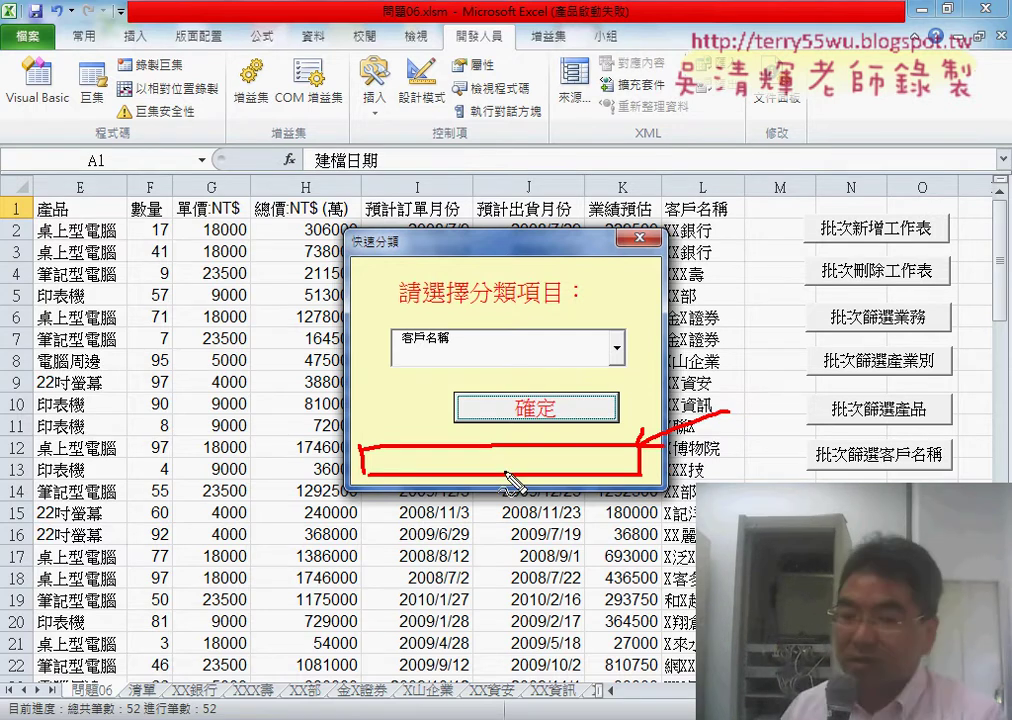
{"action": "key", "text": "Escape"}
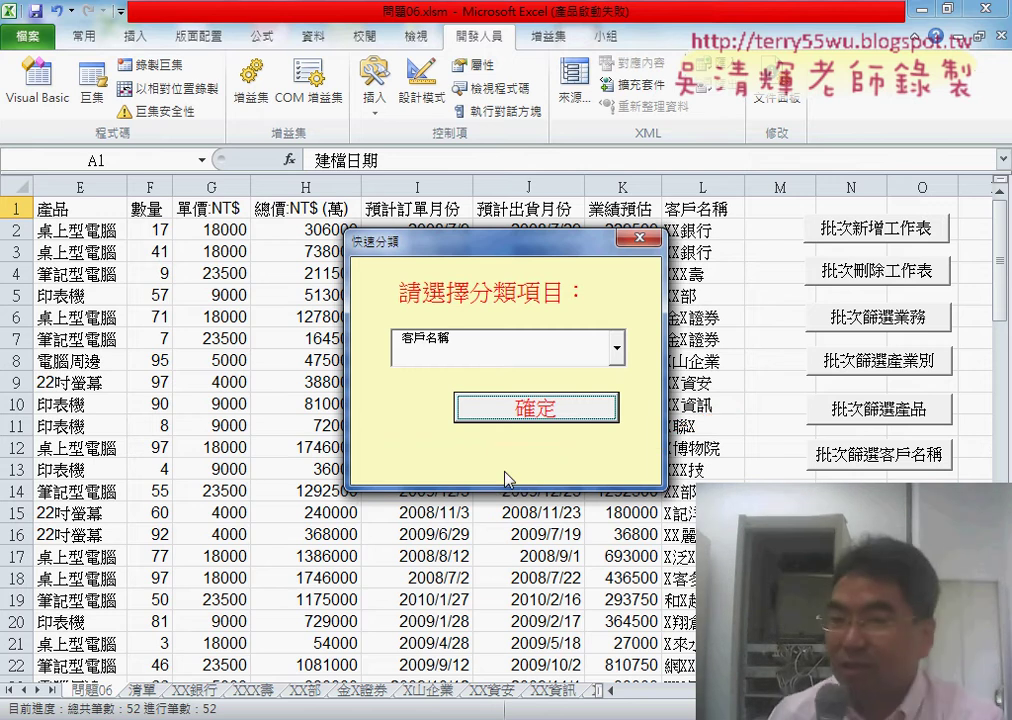
Back in the form design, draw a new label along the form's bottom
{"action": "left_click", "coordinate": [638, 238]}
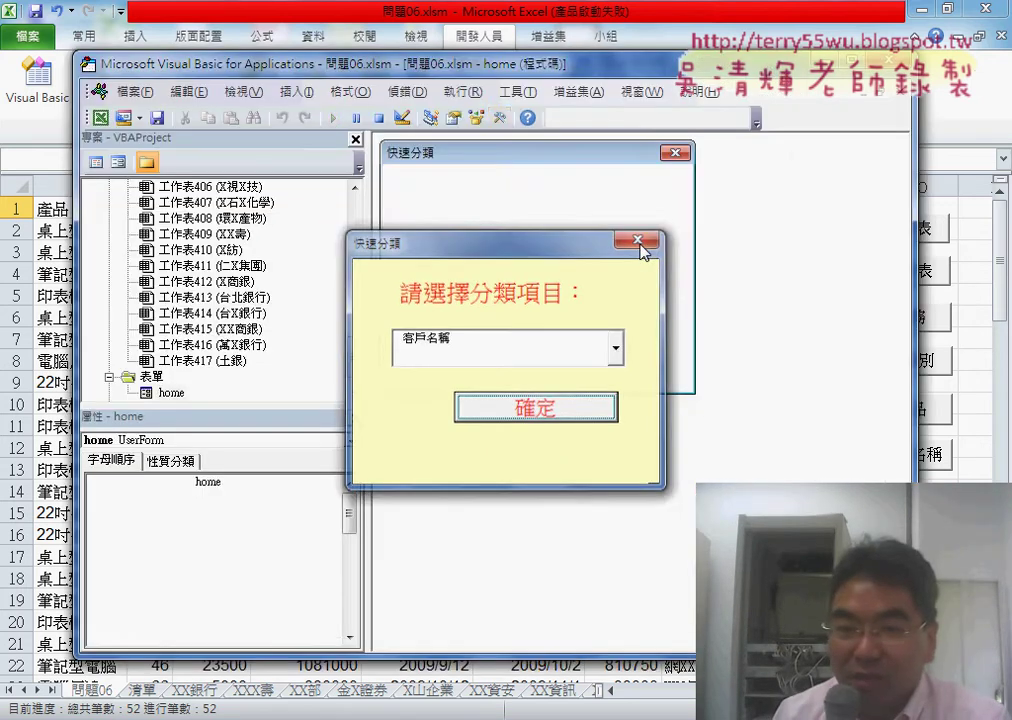
{"action": "left_click", "coordinate": [745, 222]}
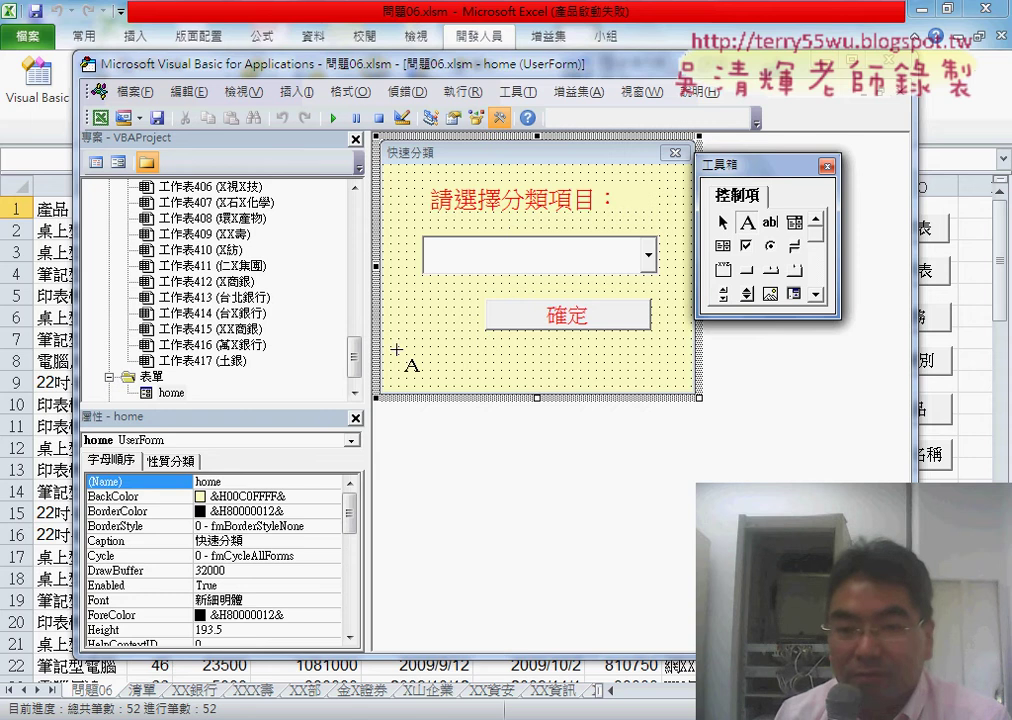
{"action": "left_click_drag", "start_coordinate": [396, 349], "coordinate": [582, 383]}
{"action": "left_click_drag", "start_coordinate": [684, 383], "coordinate": [685, 386]}
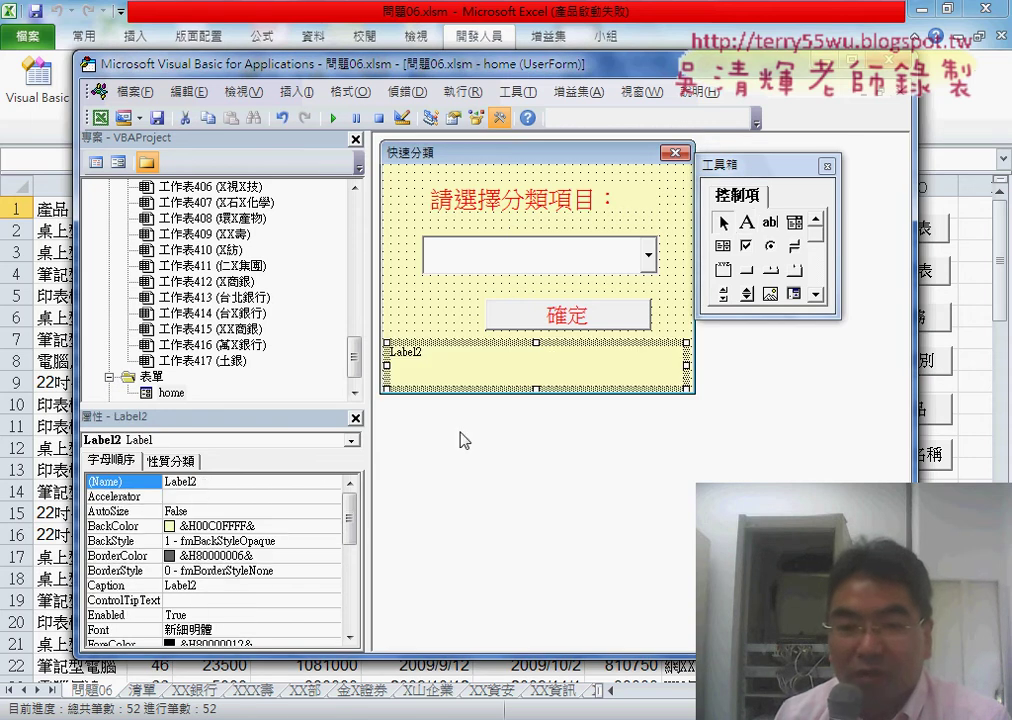
{"action": "left_click_drag", "start_coordinate": [272, 406], "coordinate": [270, 300]}
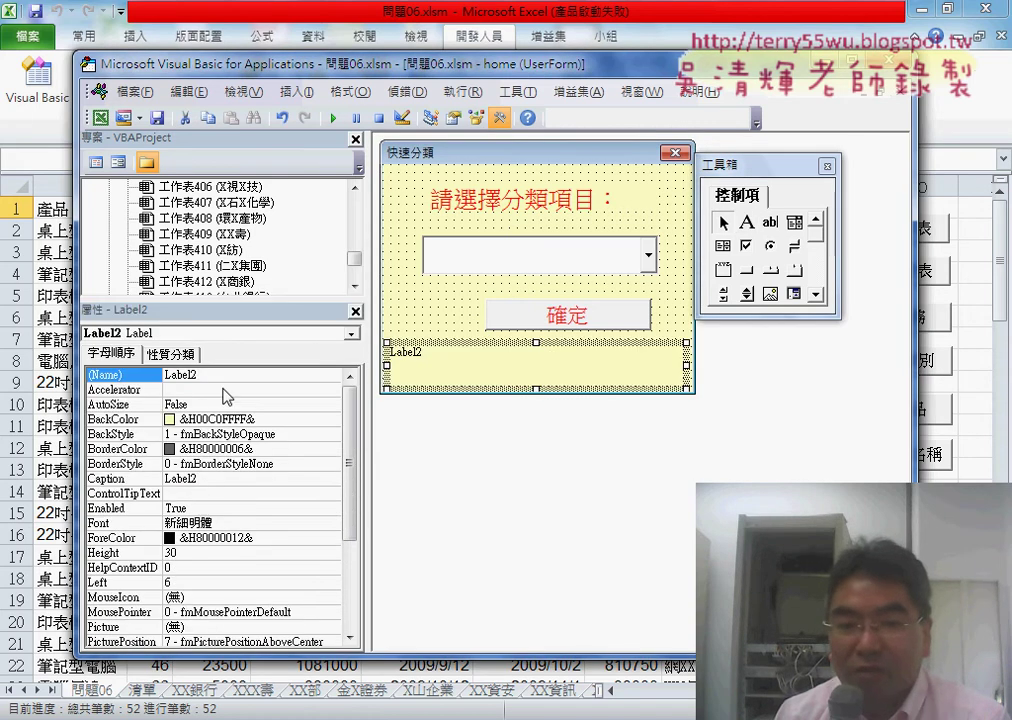
Name the new label PB and clear its caption
{"action": "left_click", "coordinate": [190, 374]}
{"action": "type", "text": "P"}
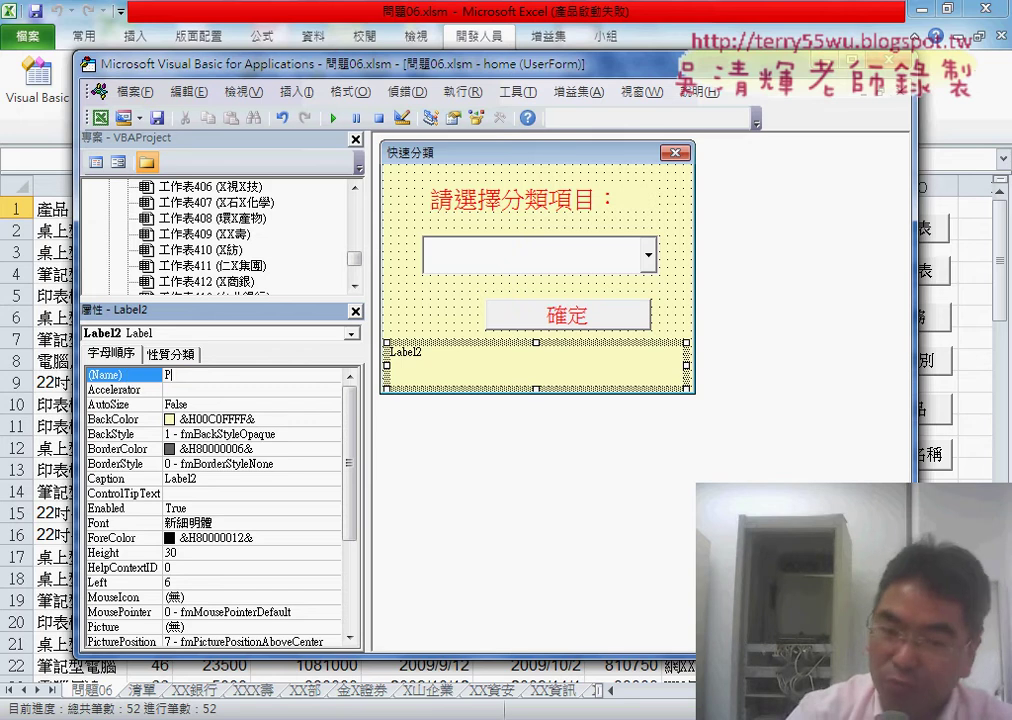
{"action": "type", "text": "B"}
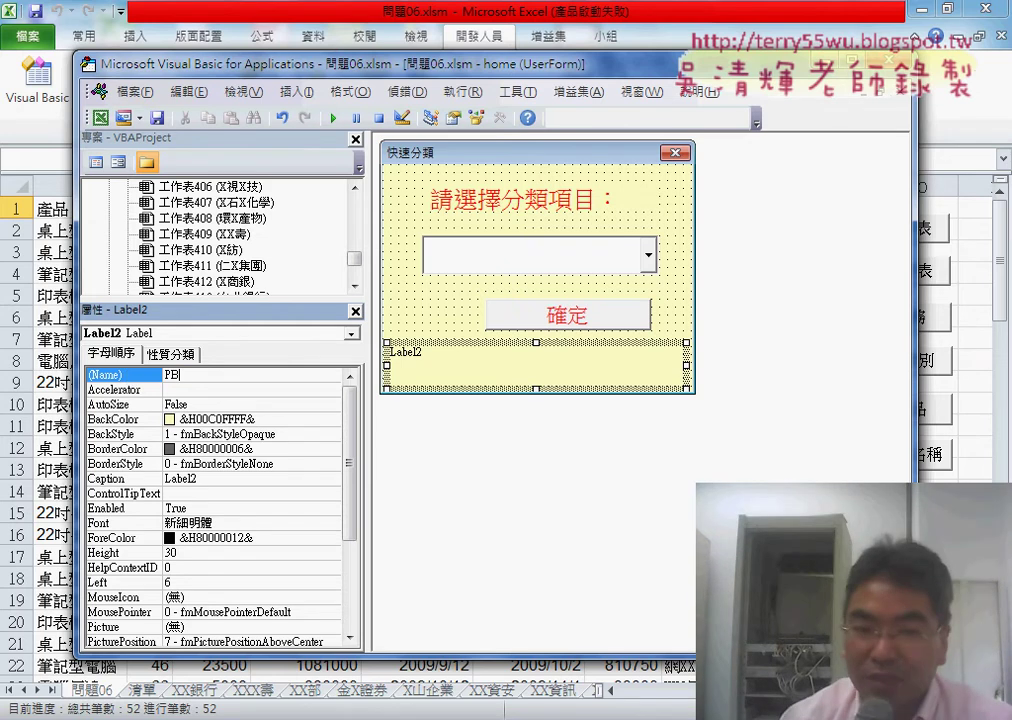
{"action": "key", "text": "Return"}
{"action": "left_click", "coordinate": [200, 483]}
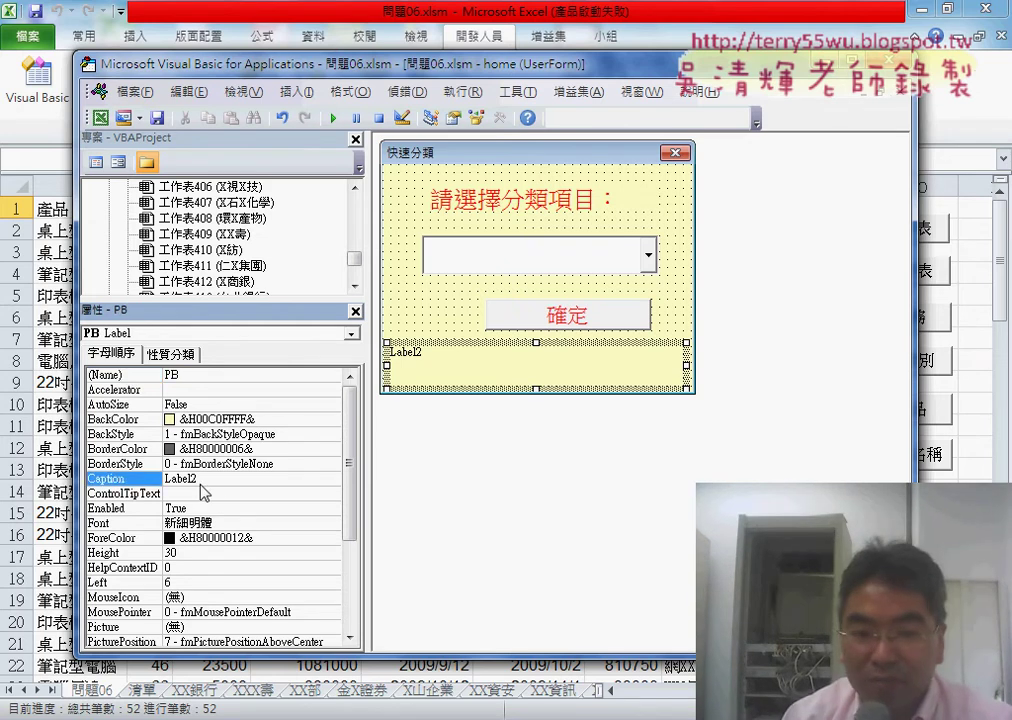
{"action": "key", "text": "Delete"}
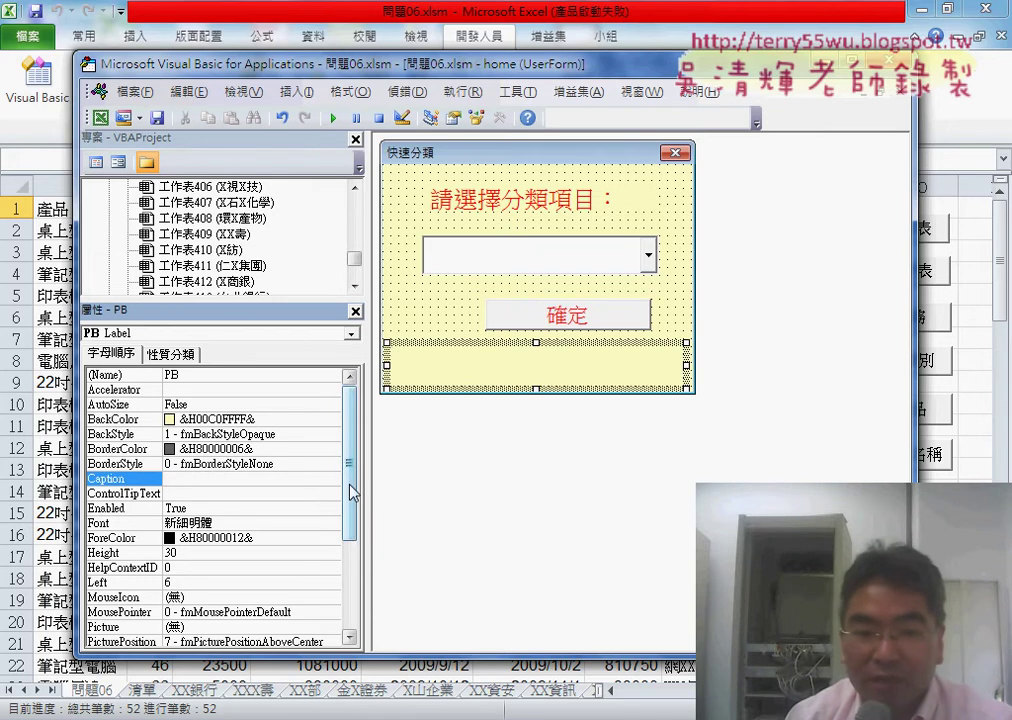
Give the PB label a red palette background and a width of 200
{"action": "left_click", "coordinate": [200, 419]}
{"action": "left_click", "coordinate": [333, 421]}
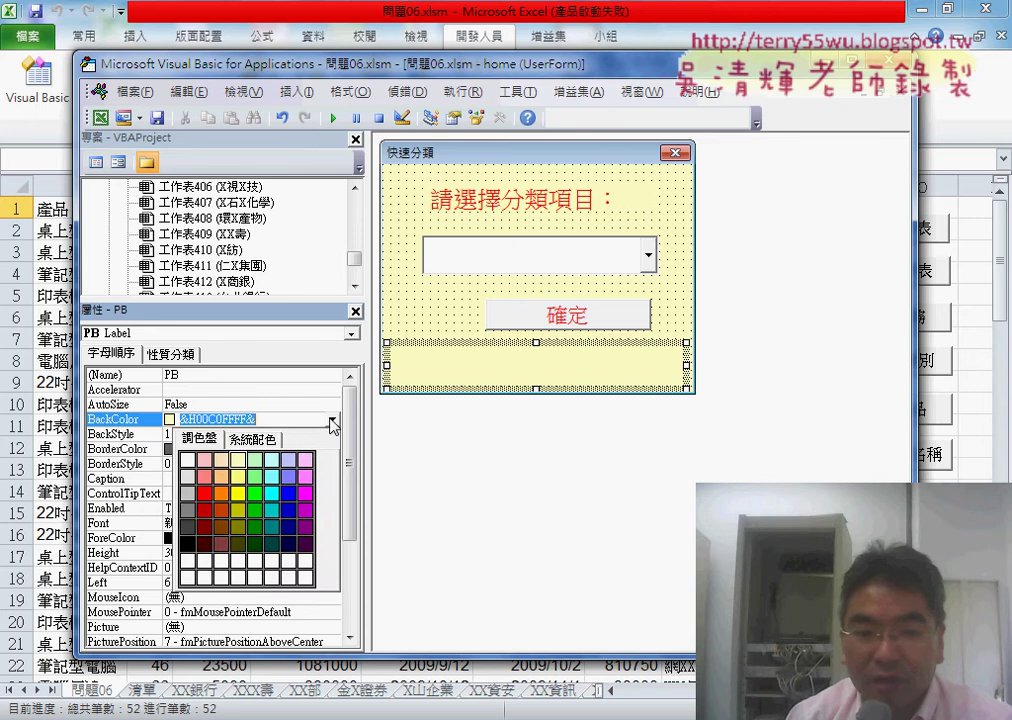
{"action": "left_click", "coordinate": [205, 495]}
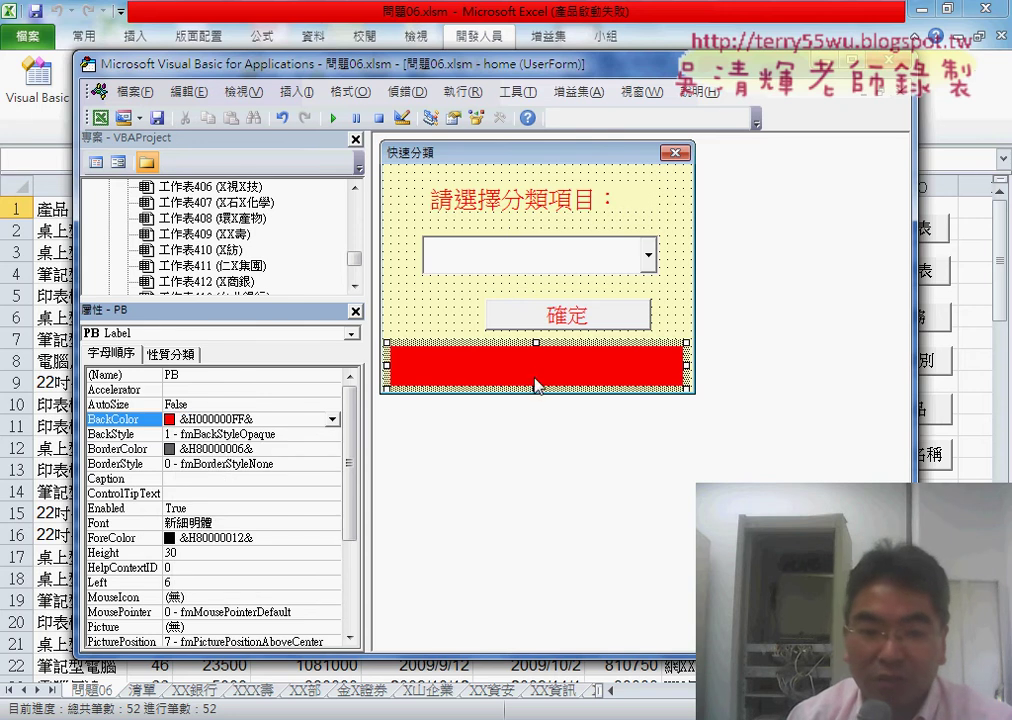
{"action": "scroll", "coordinate": [350, 485], "scroll_direction": "down", "scroll_amount": 4}
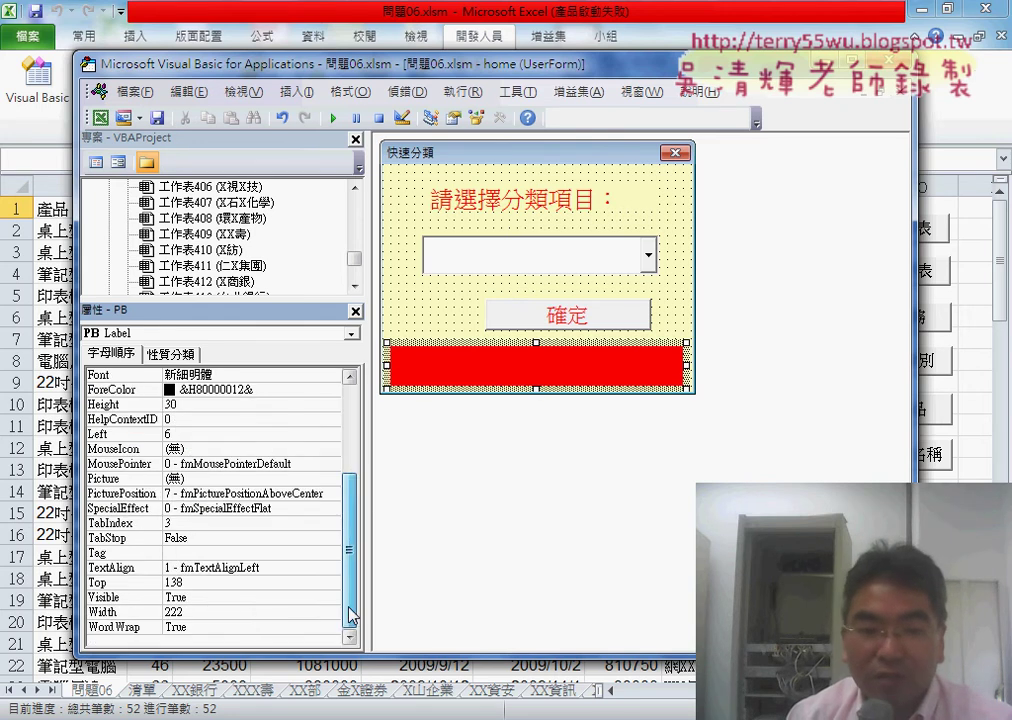
{"action": "left_click", "coordinate": [197, 615]}
{"action": "type", "text": "2"}
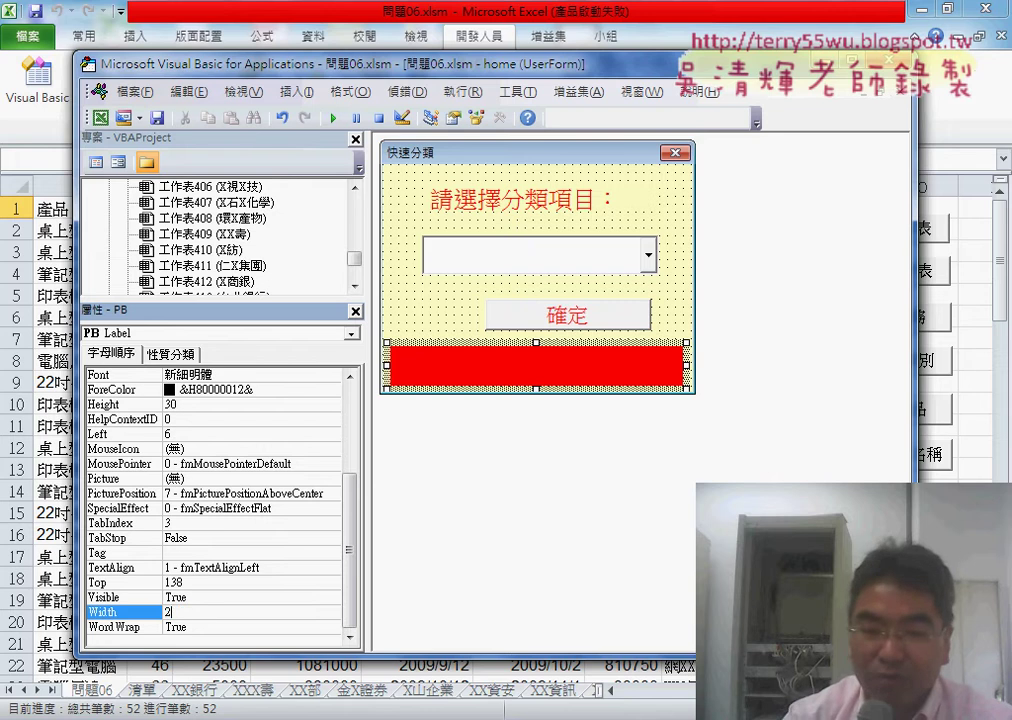
{"action": "type", "text": "00"}
{"action": "key", "text": "Return"}
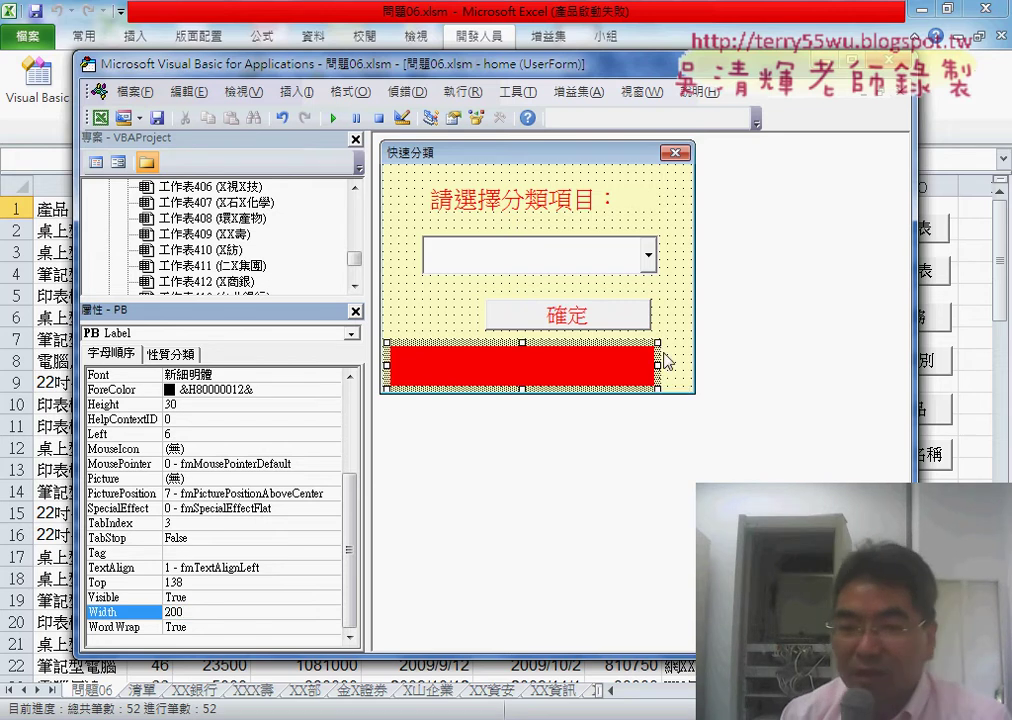
Enlarge the form's bottom edge slightly, reselect PB, and view the code with F7
{"action": "left_click", "coordinate": [665, 360]}
{"action": "mouse_move", "coordinate": [536, 396]}
{"action": "left_mouse_down"}
{"action": "mouse_move", "coordinate": [587, 381]}
{"action": "mouse_move", "coordinate": [556, 381]}
{"action": "left_mouse_up"}
{"action": "left_click", "coordinate": [560, 380]}
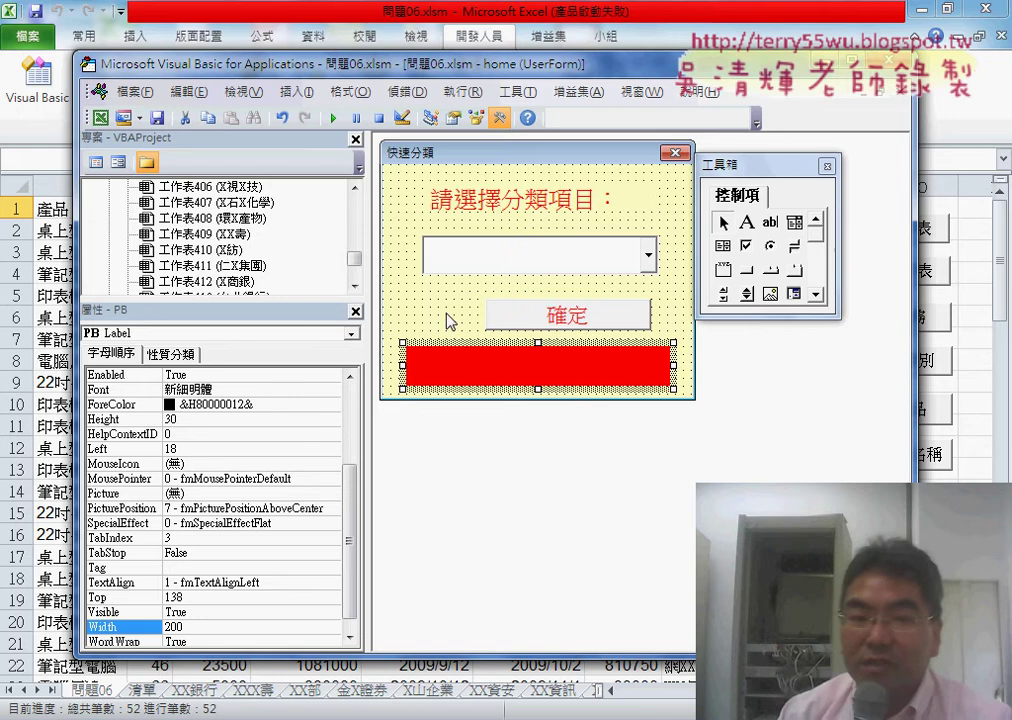
{"action": "key", "text": "F7"}
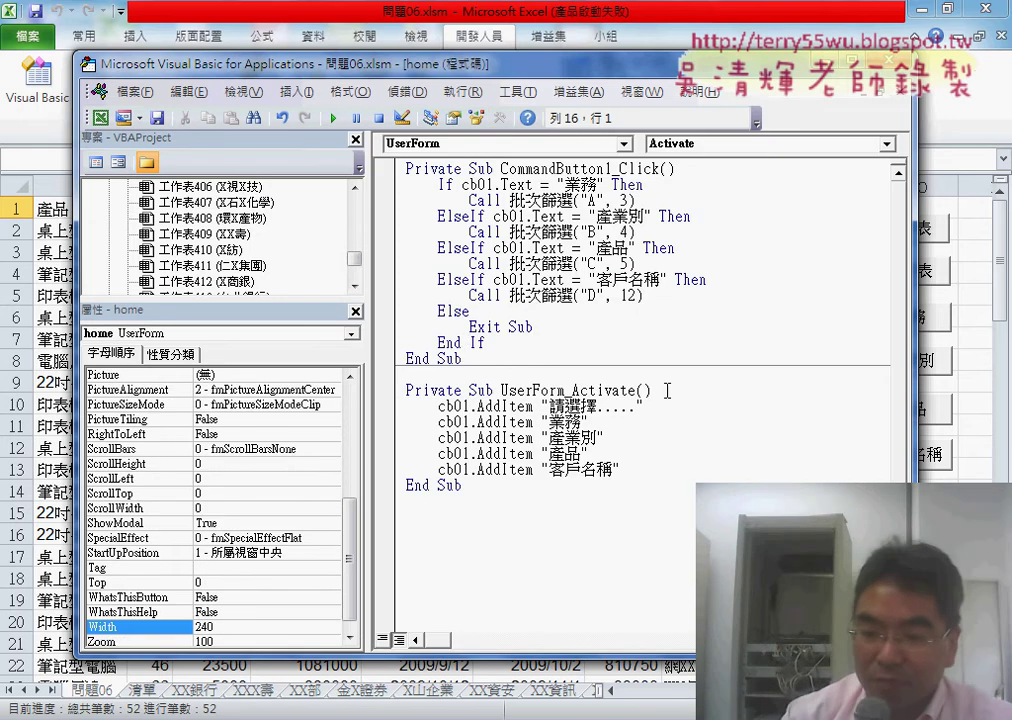
Add 'PB.Width = 0' as the first line of UserForm_Activate
{"action": "left_click", "coordinate": [666, 389]}
{"action": "key", "text": "Return"}
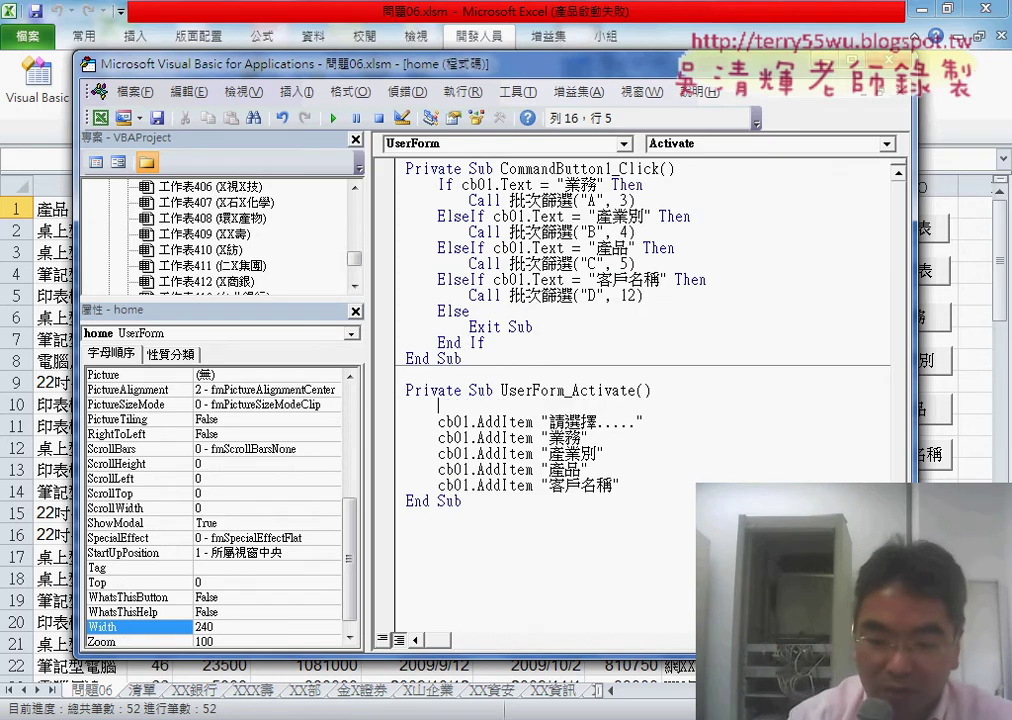
{"action": "type", "text": "PB."}
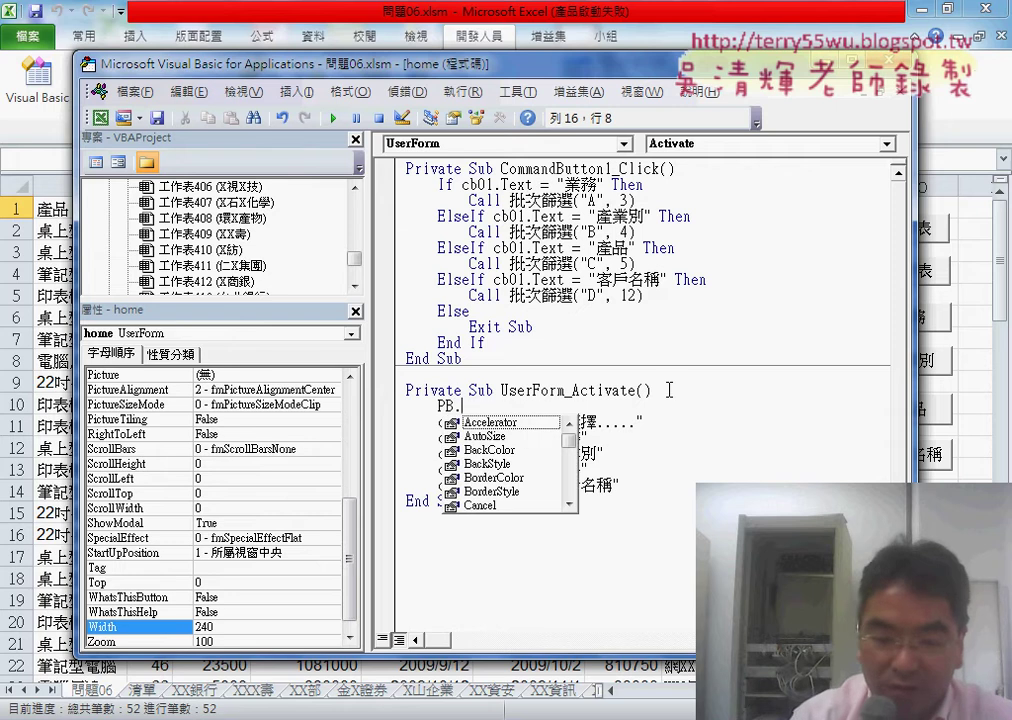
{"action": "type", "text": "w"}
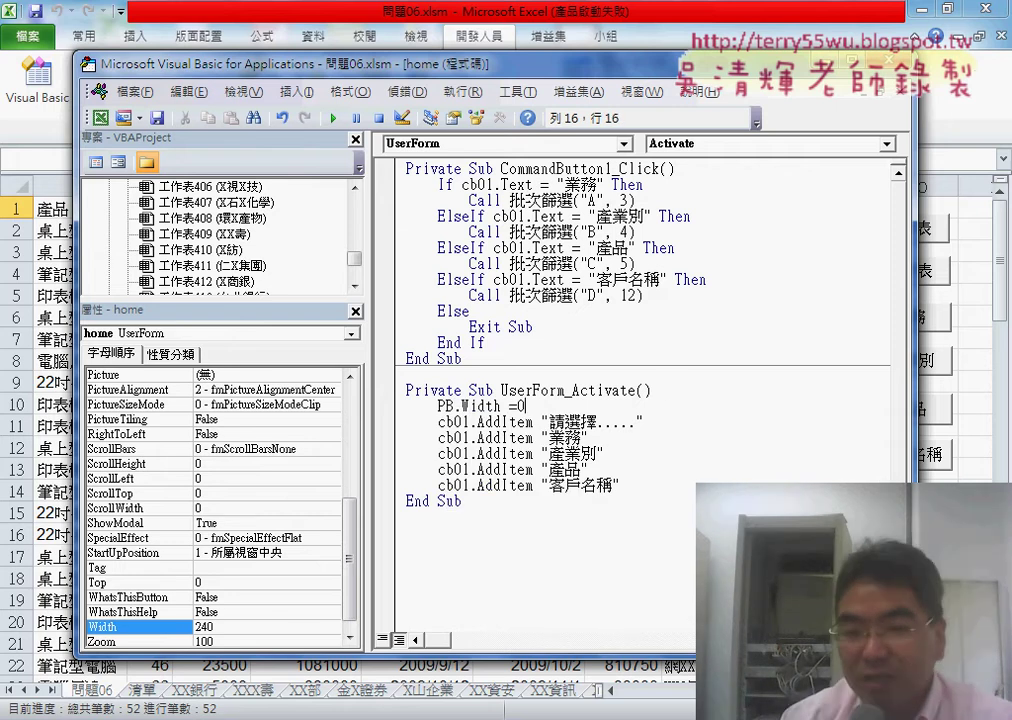
{"action": "double_click", "coordinate": [575, 390]}
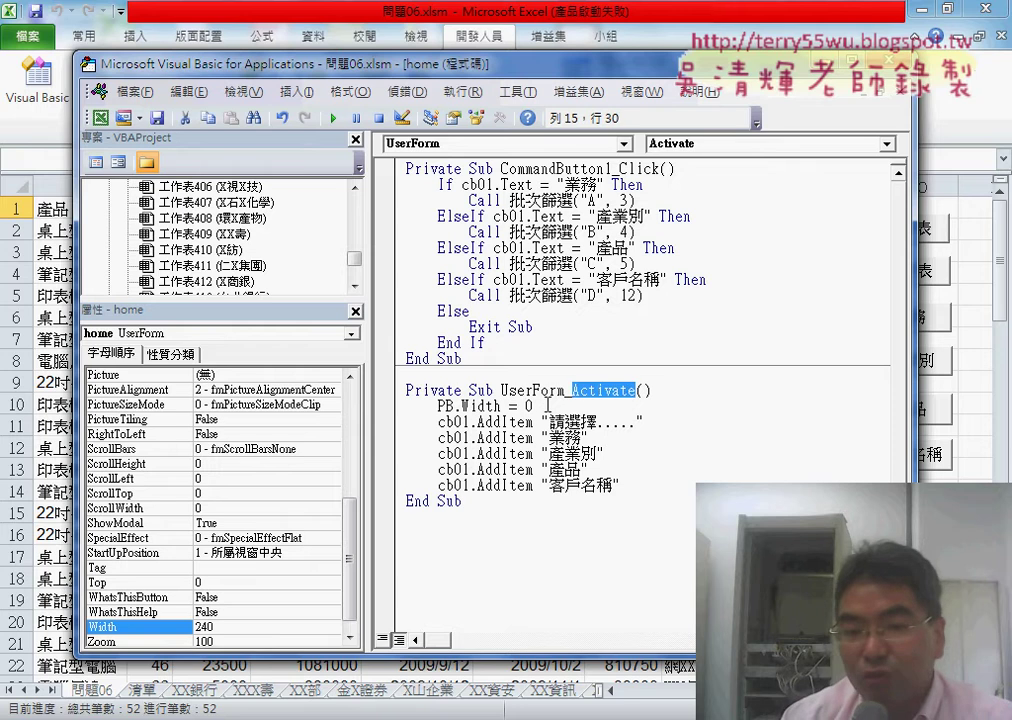
{"action": "left_click_drag", "start_coordinate": [548, 405], "coordinate": [437, 407]}
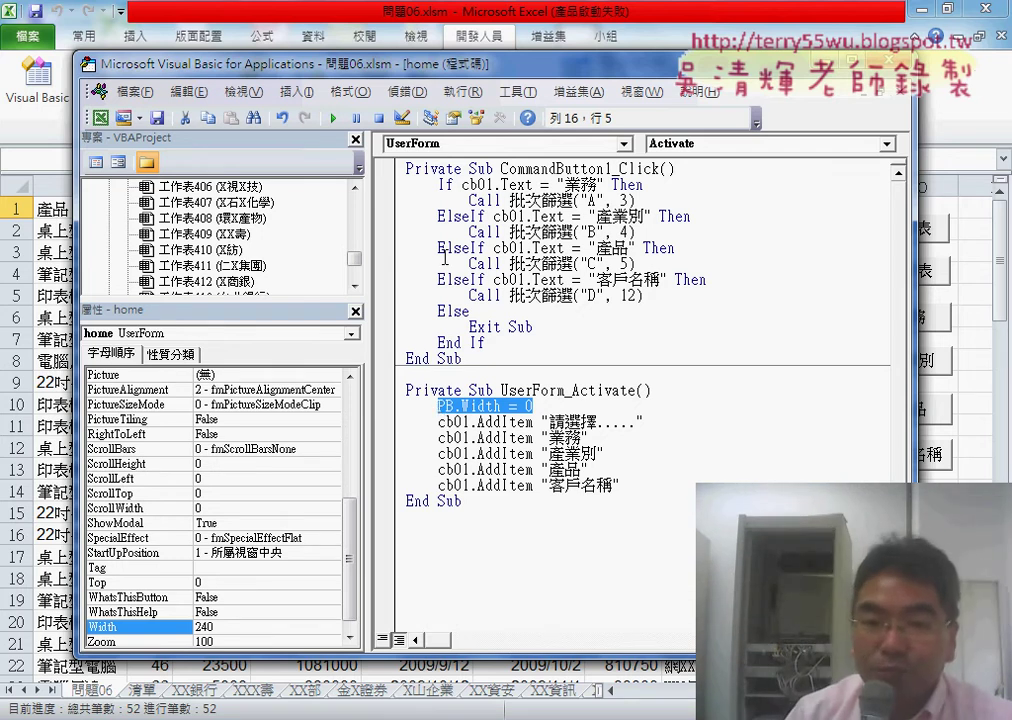
Jump from a 批次篩選 call in the Click procedure to its Module1 definition with Shift+F2
{"action": "left_click", "coordinate": [537, 280]}
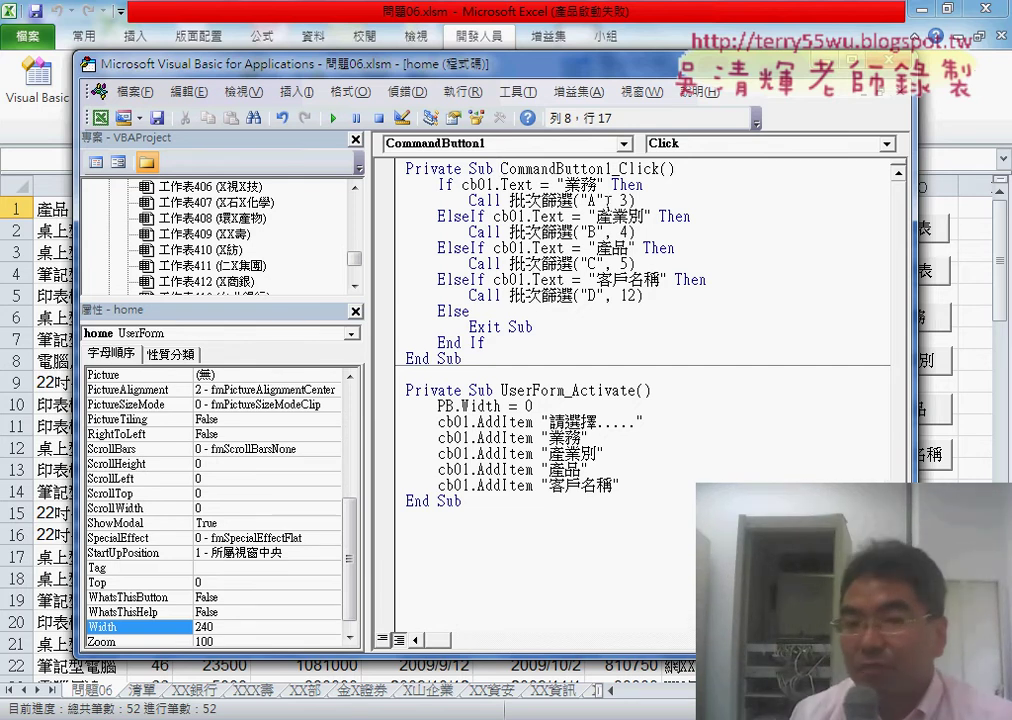
{"action": "left_click", "coordinate": [555, 302]}
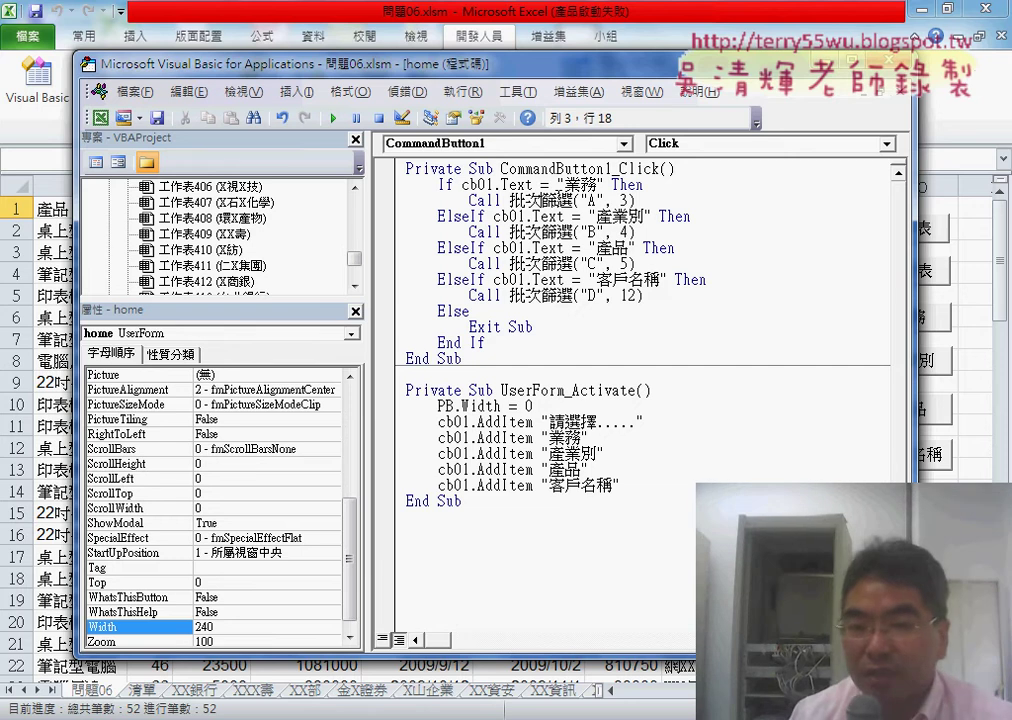
{"action": "left_click", "coordinate": [555, 302]}
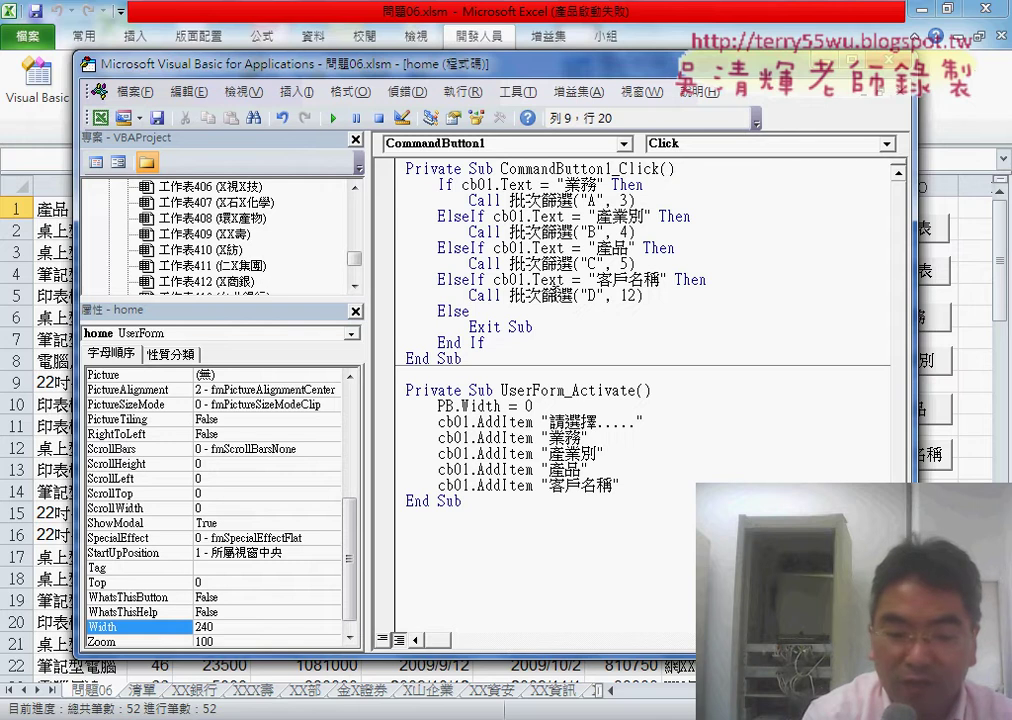
{"action": "key", "text": "shift+F2"}
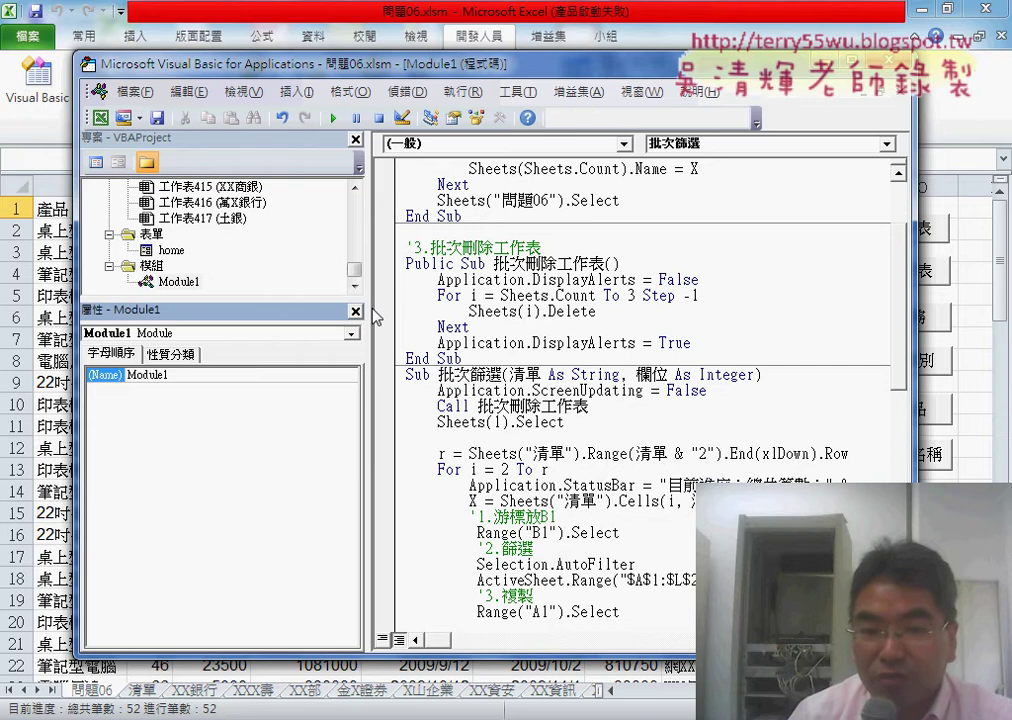
Widen the code area and insert a new line inside the loop just before Next
{"action": "left_click_drag", "start_coordinate": [268, 311], "coordinate": [150, 311]}
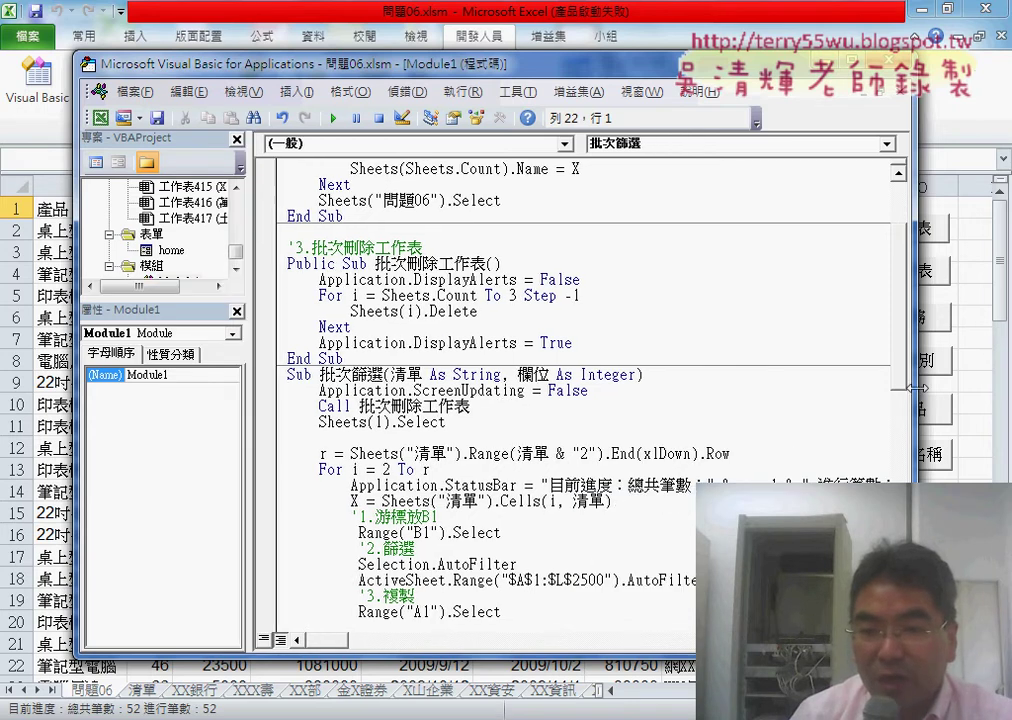
{"action": "left_click_drag", "start_coordinate": [915, 388], "coordinate": [957, 388]}
{"action": "scroll", "coordinate": [940, 405], "scroll_direction": "down", "scroll_amount": 3}
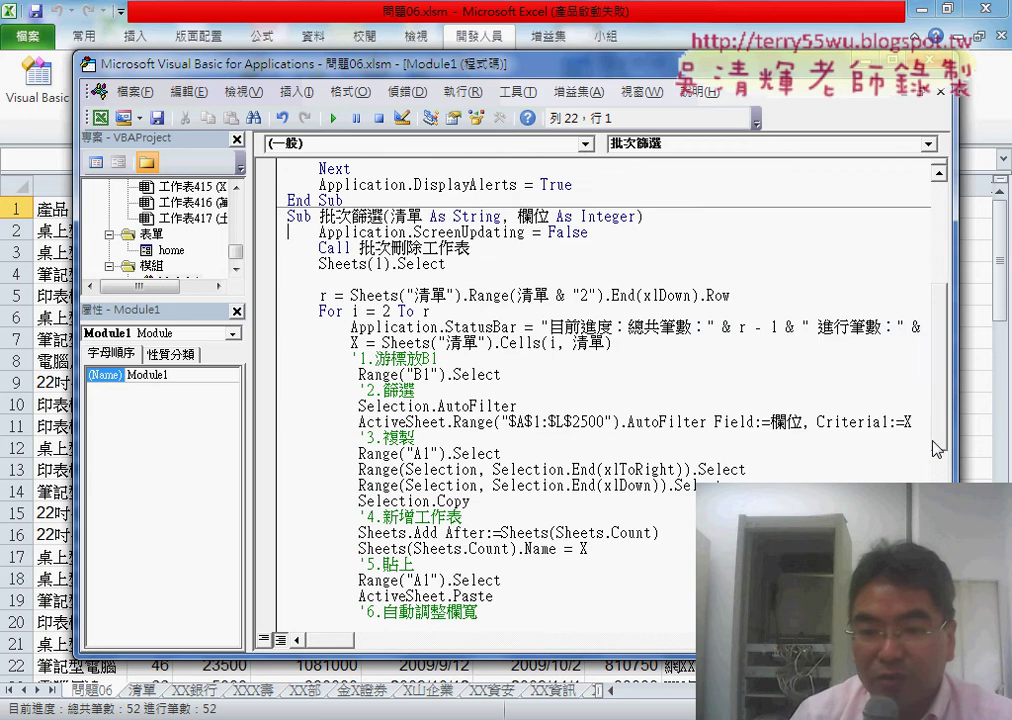
{"action": "scroll", "coordinate": [940, 405], "scroll_direction": "down", "scroll_amount": 5}
{"action": "scroll", "coordinate": [940, 405], "scroll_direction": "down", "scroll_amount": 1}
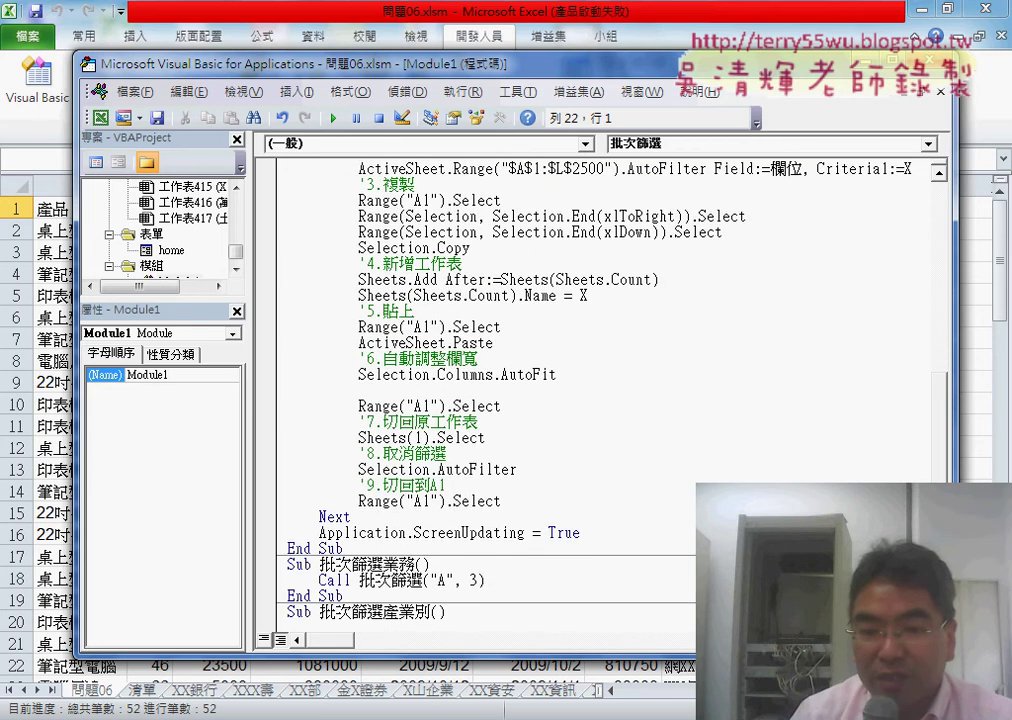
{"action": "left_click", "coordinate": [551, 505]}
{"action": "key", "text": "Return"}
{"action": "type", "text": "ho"}
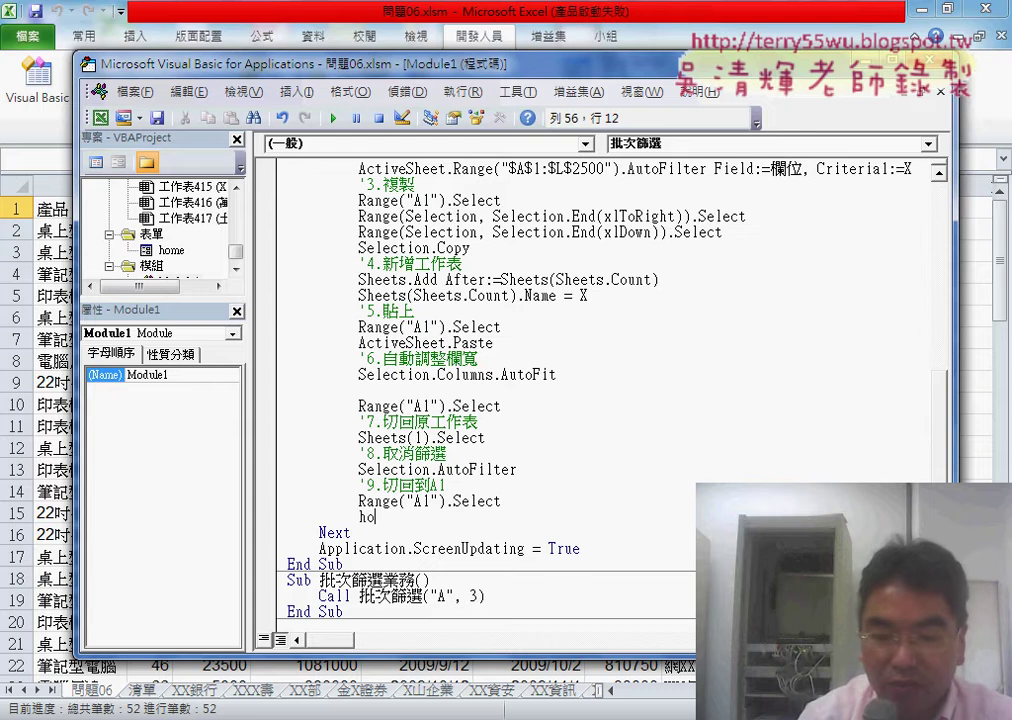
Write the PB width formula (i-1)*200/(r-1), removing the stray parenthesis, then highlight its parts
{"action": "type", "text": "me."}
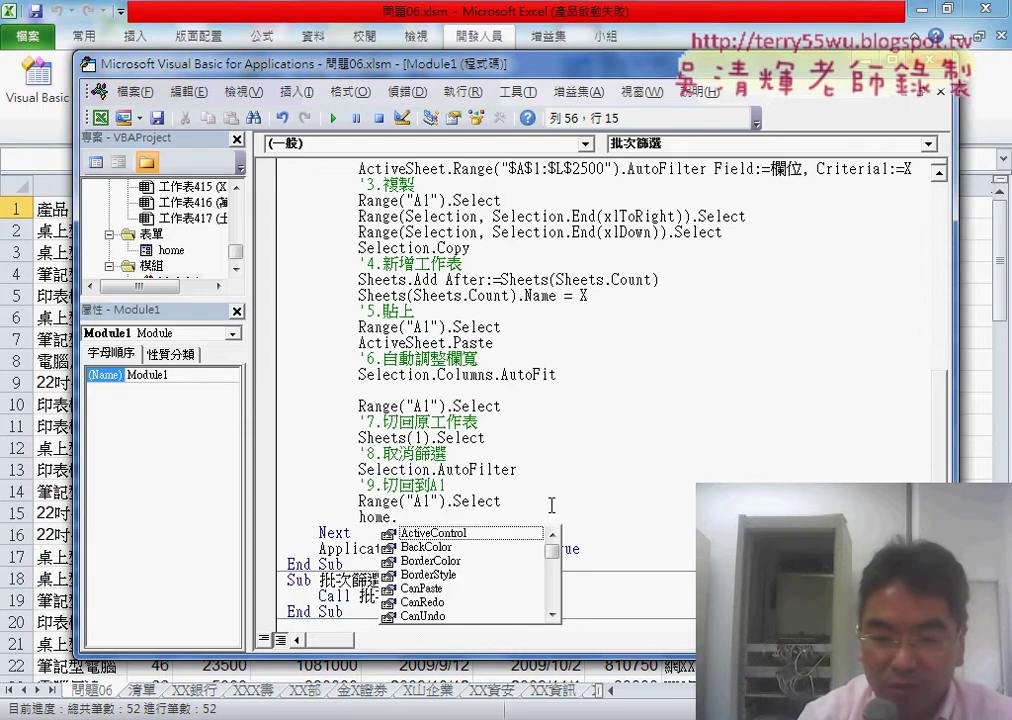
{"action": "type", "text": "p"}
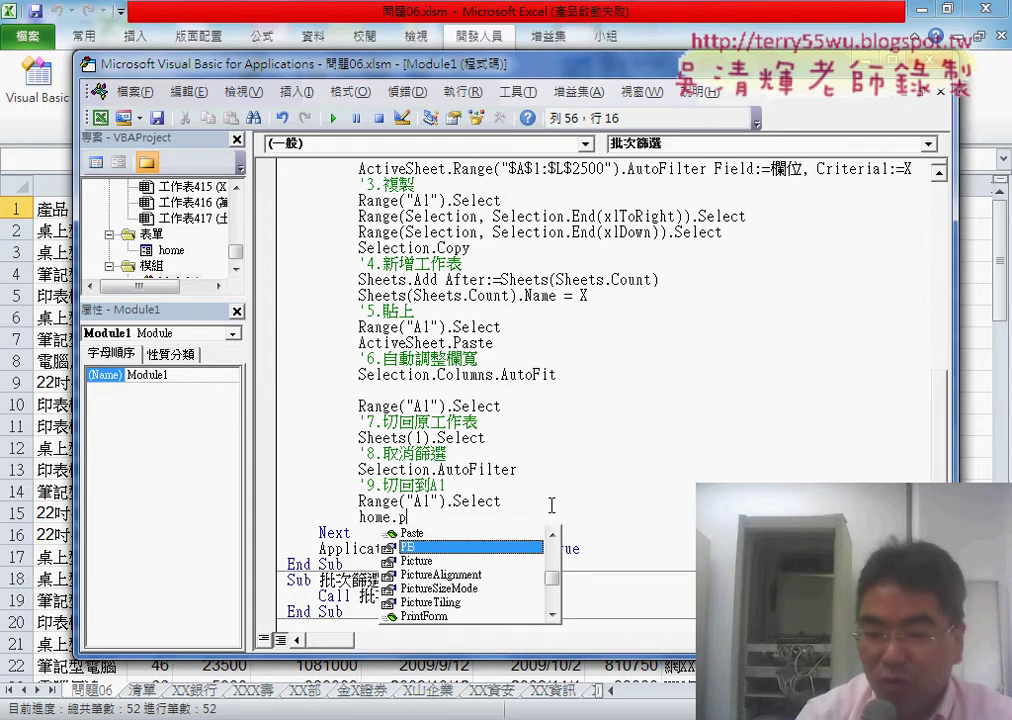
{"action": "type", "text": "b"}
{"action": "key", "text": "Tab"}
{"action": "type", "text": "."}
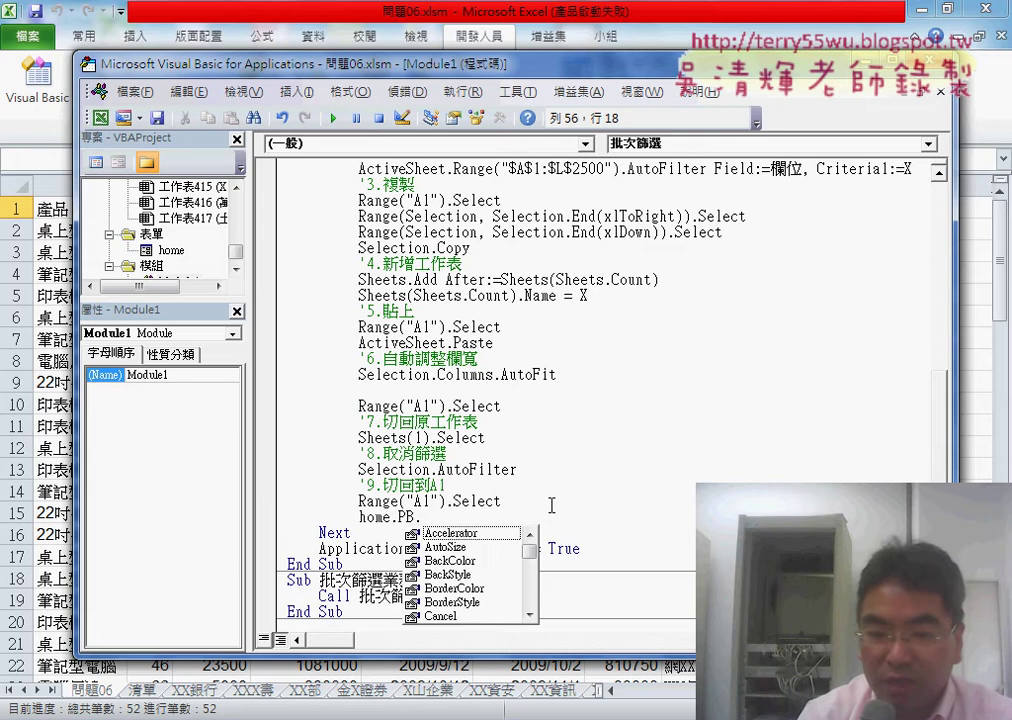
{"action": "type", "text": "w"}
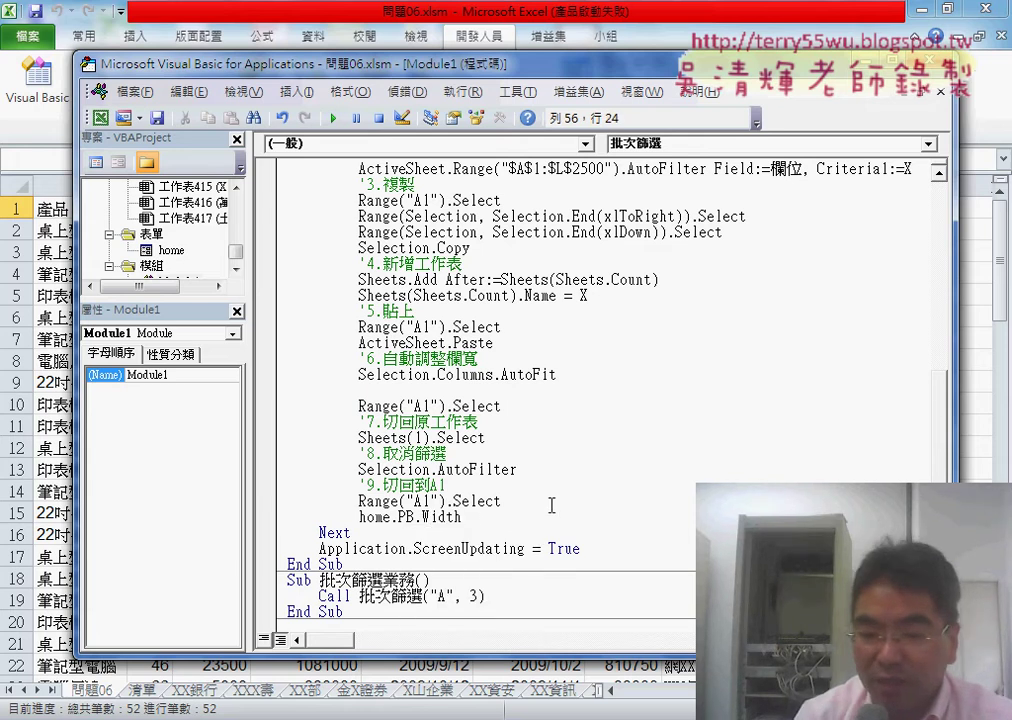
{"action": "type", "text": " =(i"}
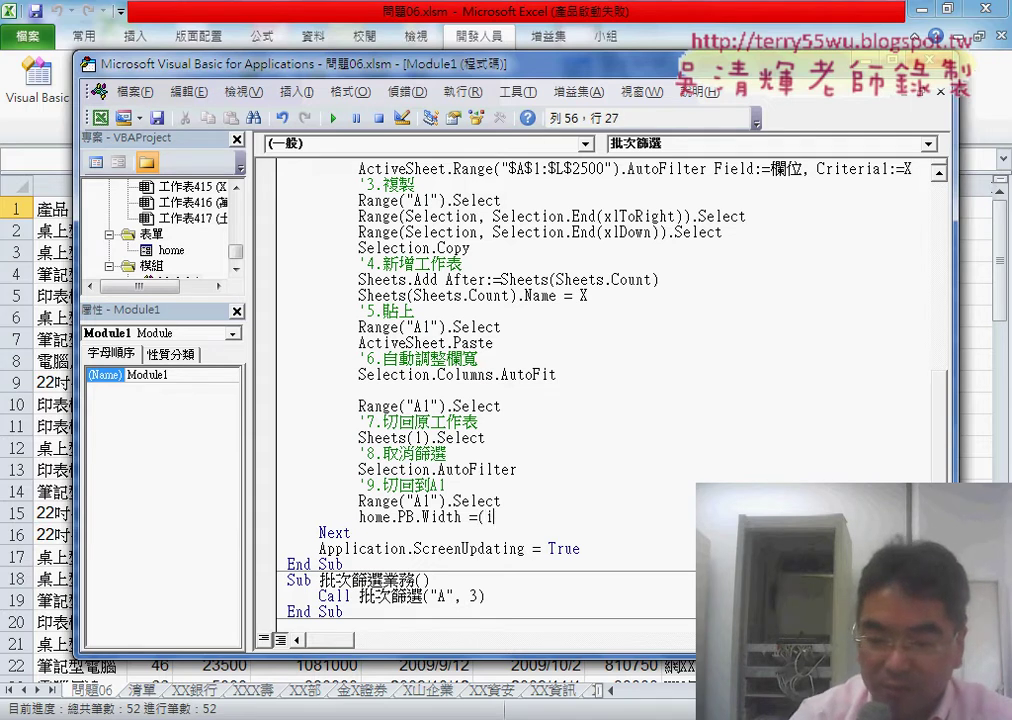
{"action": "type", "text": "-1)*"}
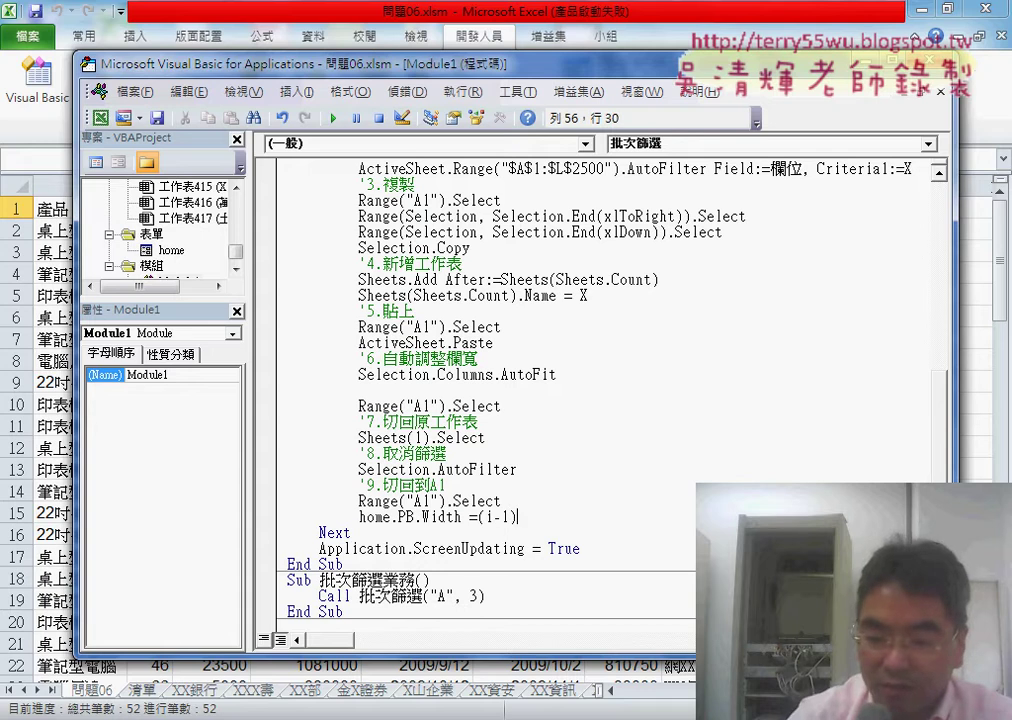
{"action": "type", "text": "(200"}
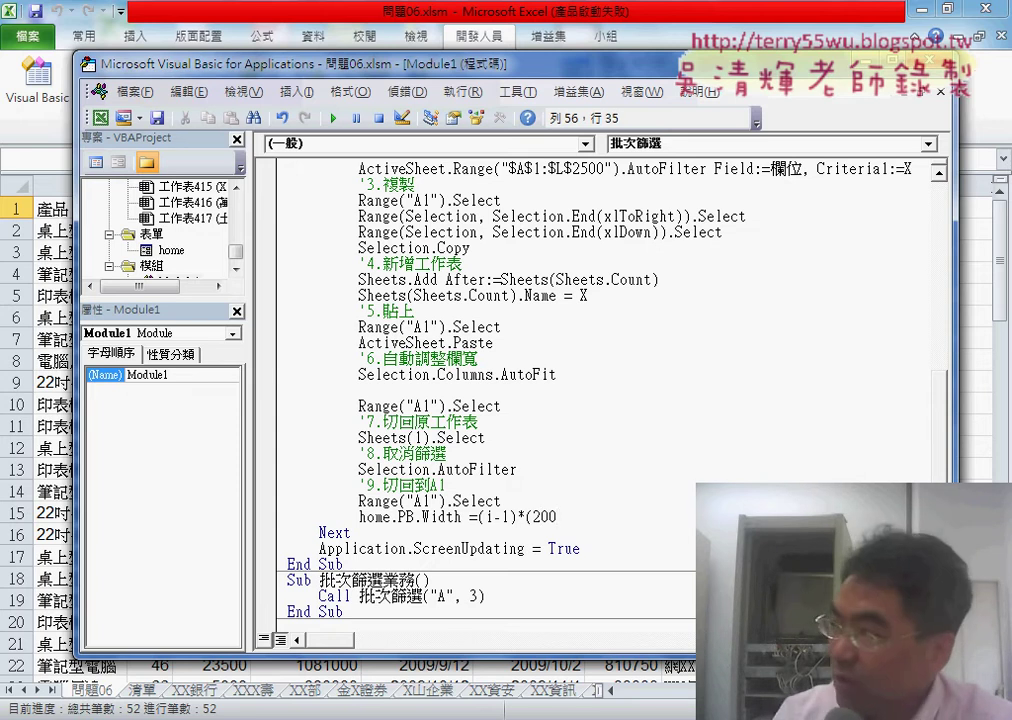
{"action": "type", "text": "/"}
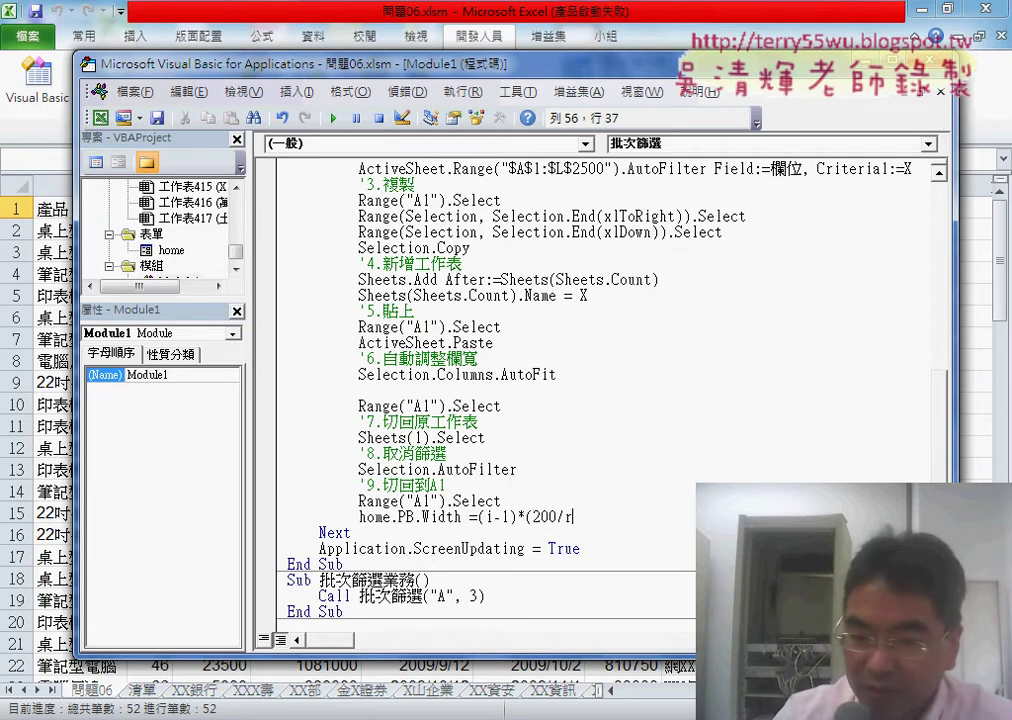
{"action": "type", "text": "r-1"}
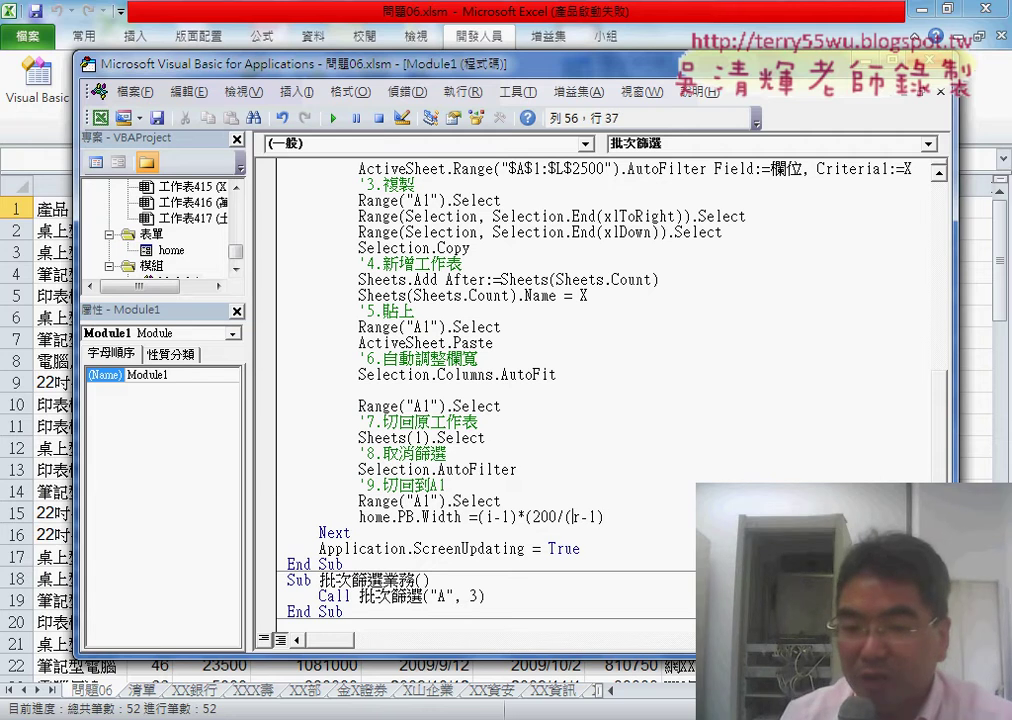
{"action": "key", "text": "Left"}
{"action": "key", "text": "BackSpace"}
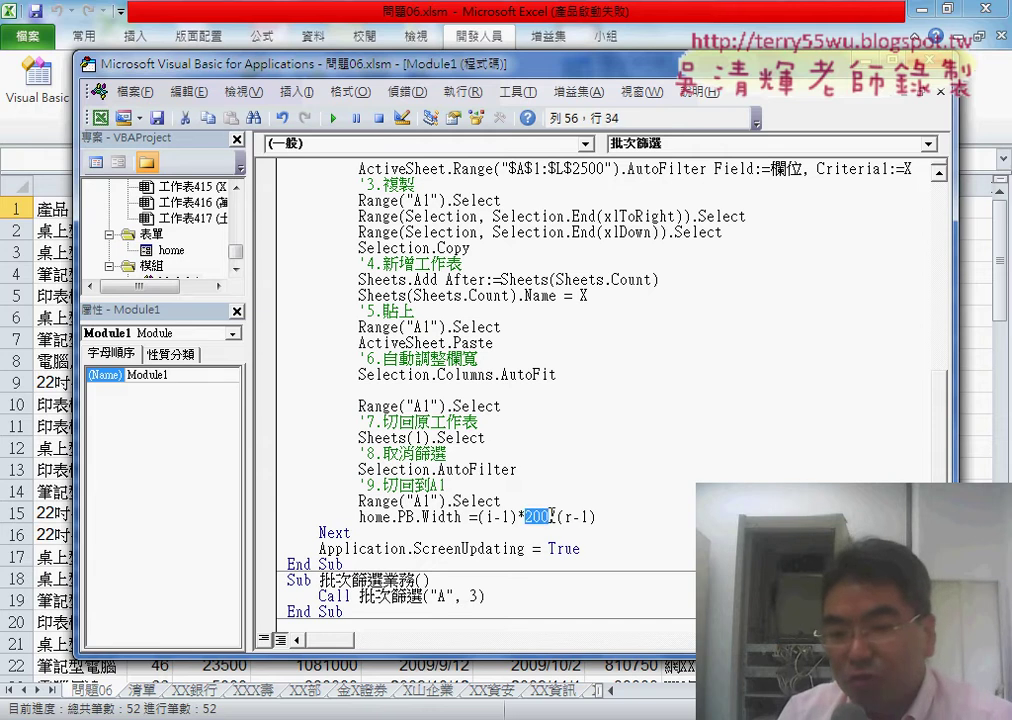
{"action": "left_click", "coordinate": [555, 516]}
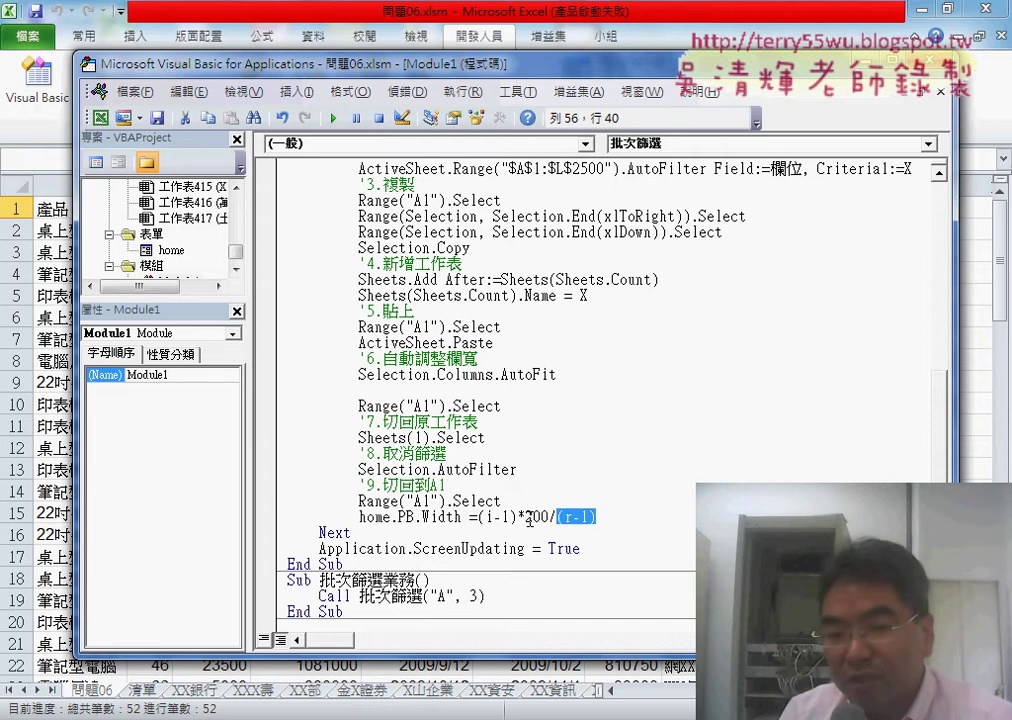
{"action": "left_click_drag", "start_coordinate": [527, 519], "coordinate": [614, 519]}
{"action": "left_click_drag", "start_coordinate": [516, 517], "coordinate": [478, 517]}
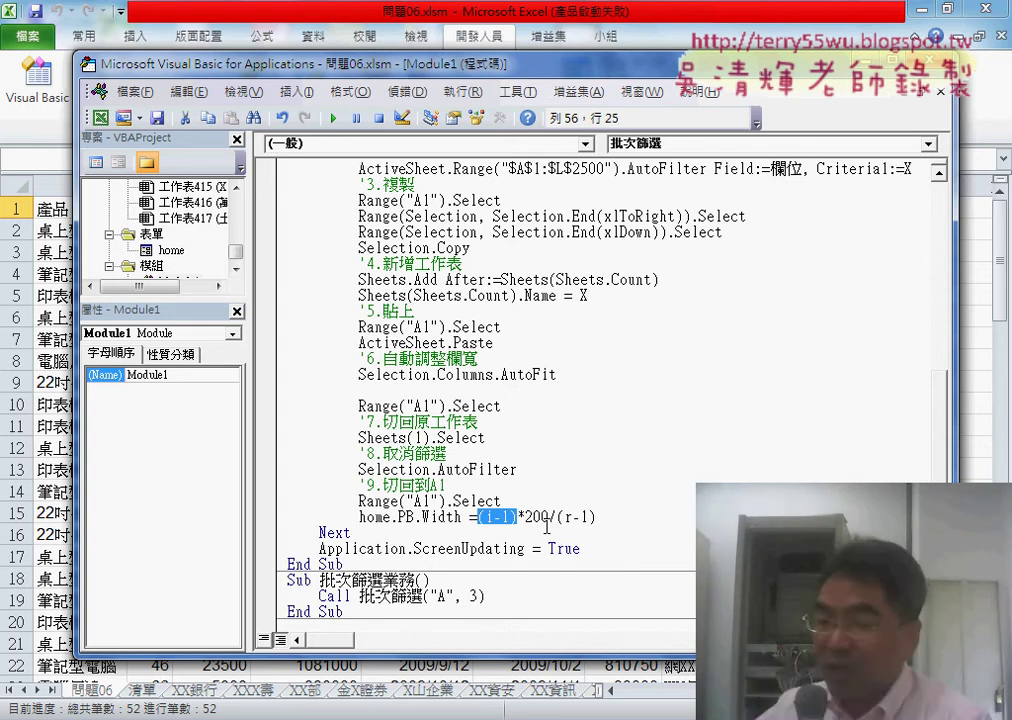
Commit the width line and add a home.Repaint line after it, typed as m.rp
{"action": "left_click", "coordinate": [620, 505]}
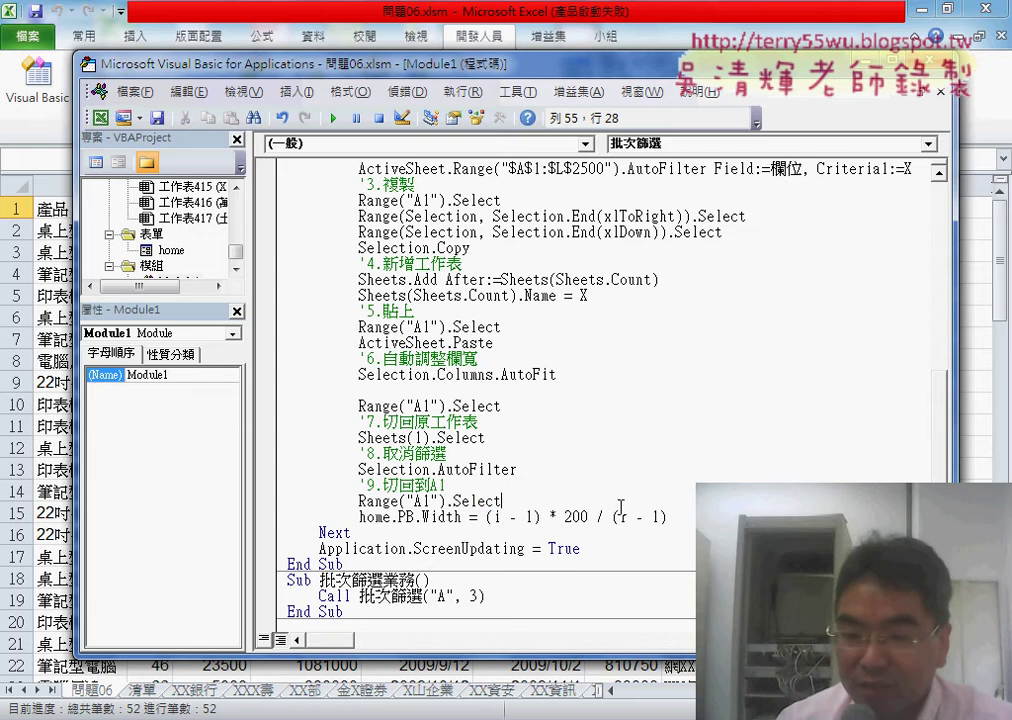
{"action": "key", "text": "Return"}
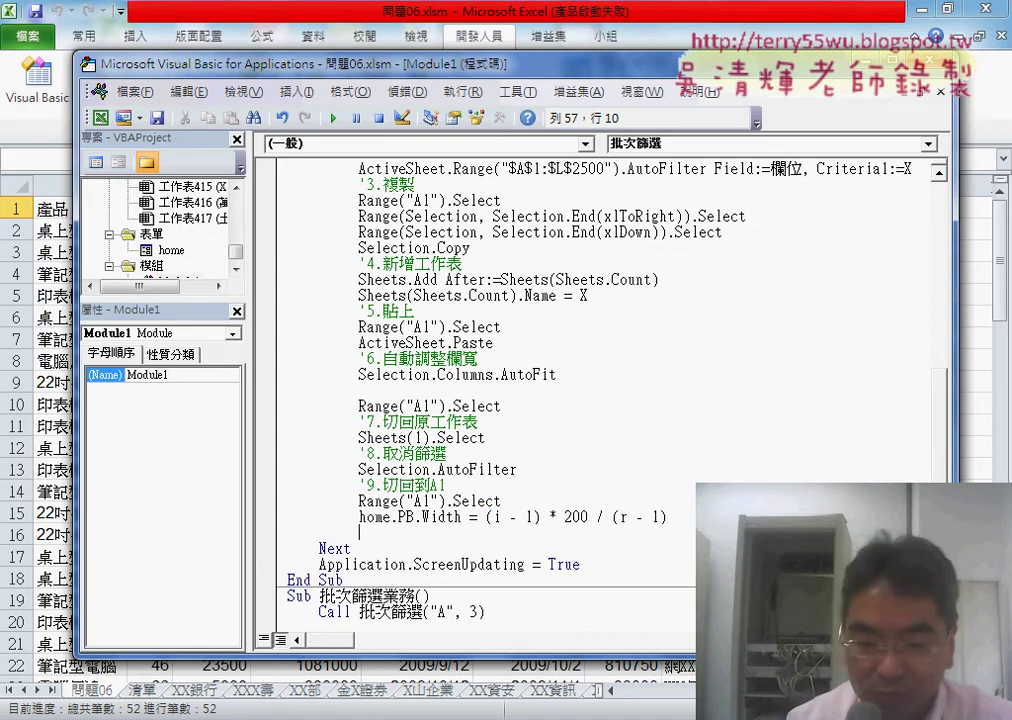
{"action": "type", "text": "hom"}
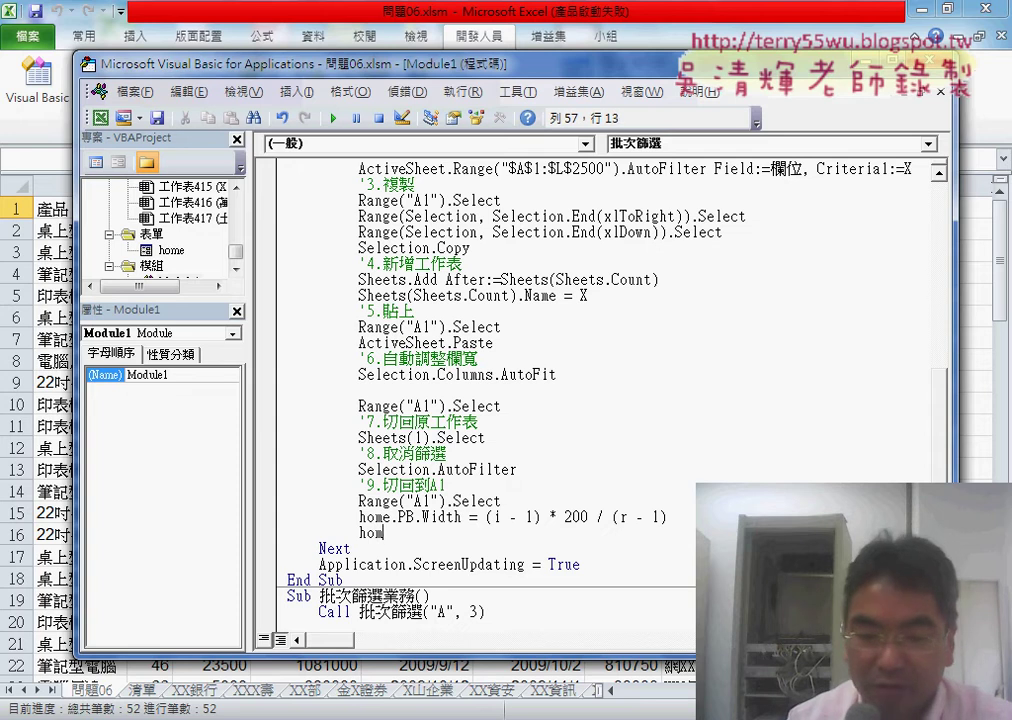
{"action": "type", "text": "e."}
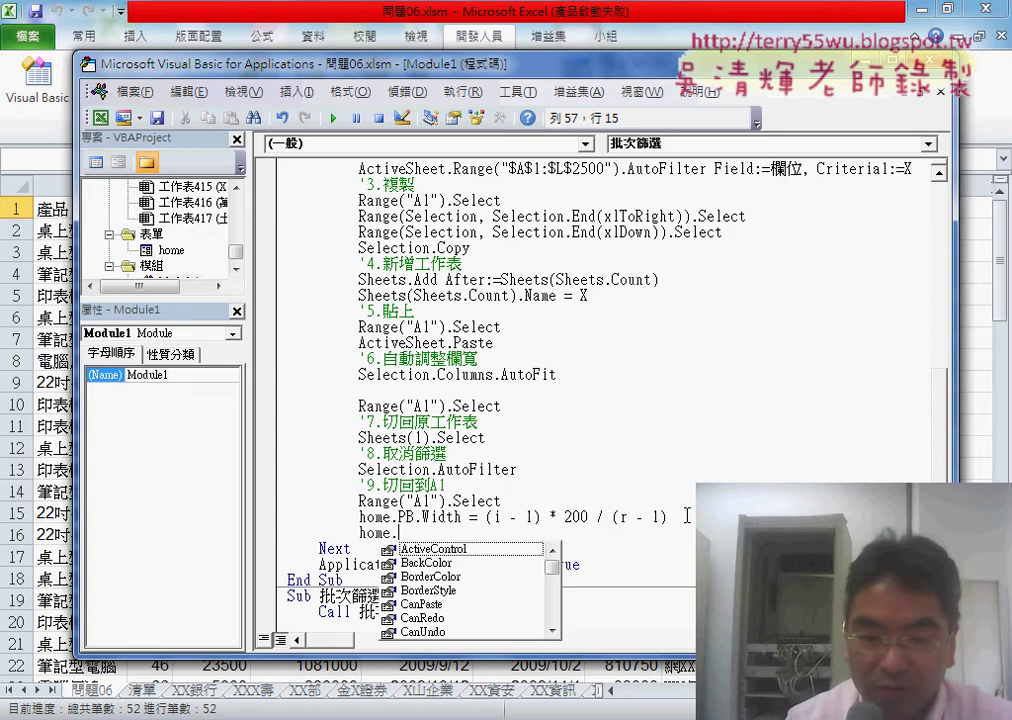
{"action": "type", "text": "rpaint"}
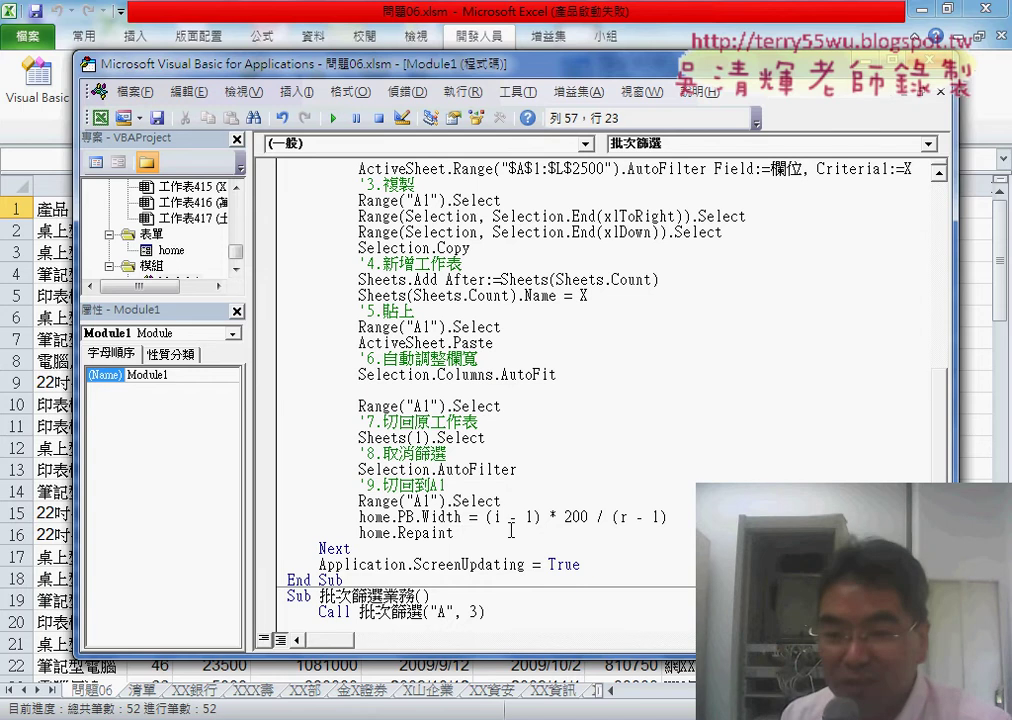
Highlight the width formula's (i - 1), 200 and (r - 1) parts, then enlarge the project tree
{"action": "left_click_drag", "start_coordinate": [487, 517], "coordinate": [661, 517]}
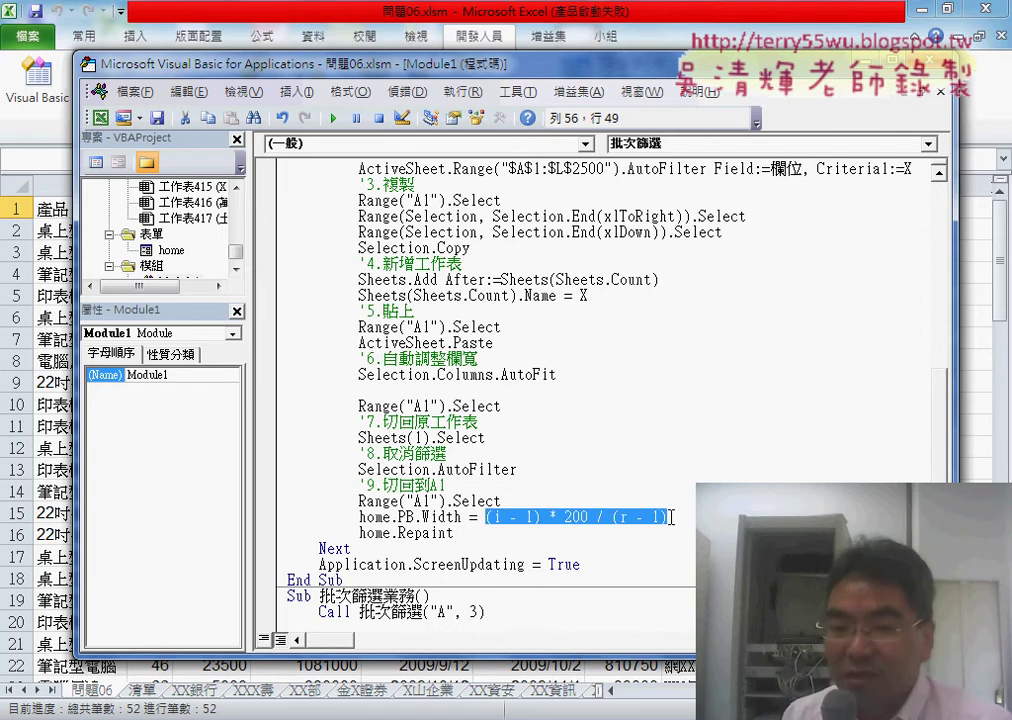
{"action": "double_click", "coordinate": [588, 516]}
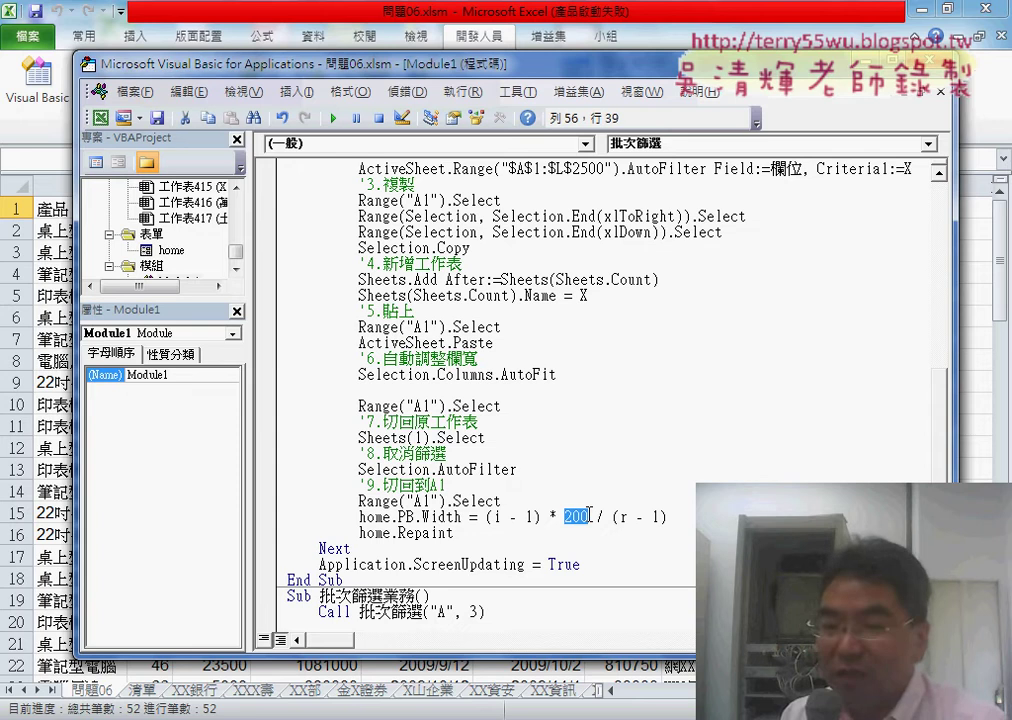
{"action": "left_click_drag", "start_coordinate": [612, 517], "coordinate": [667, 517]}
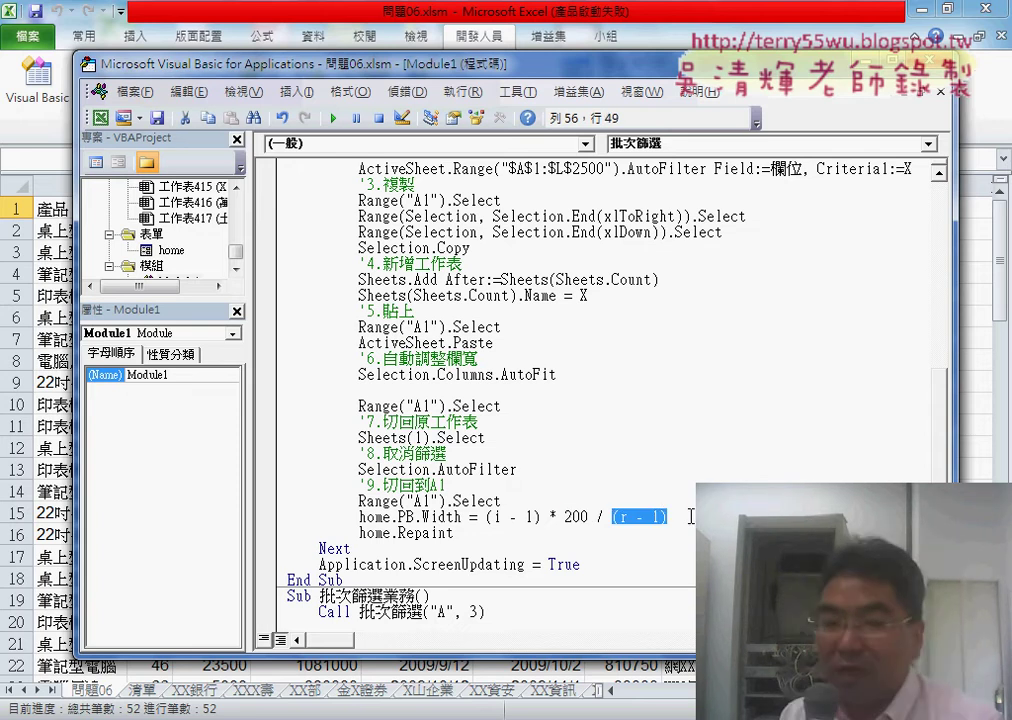
{"action": "left_click_drag", "start_coordinate": [487, 517], "coordinate": [540, 517]}
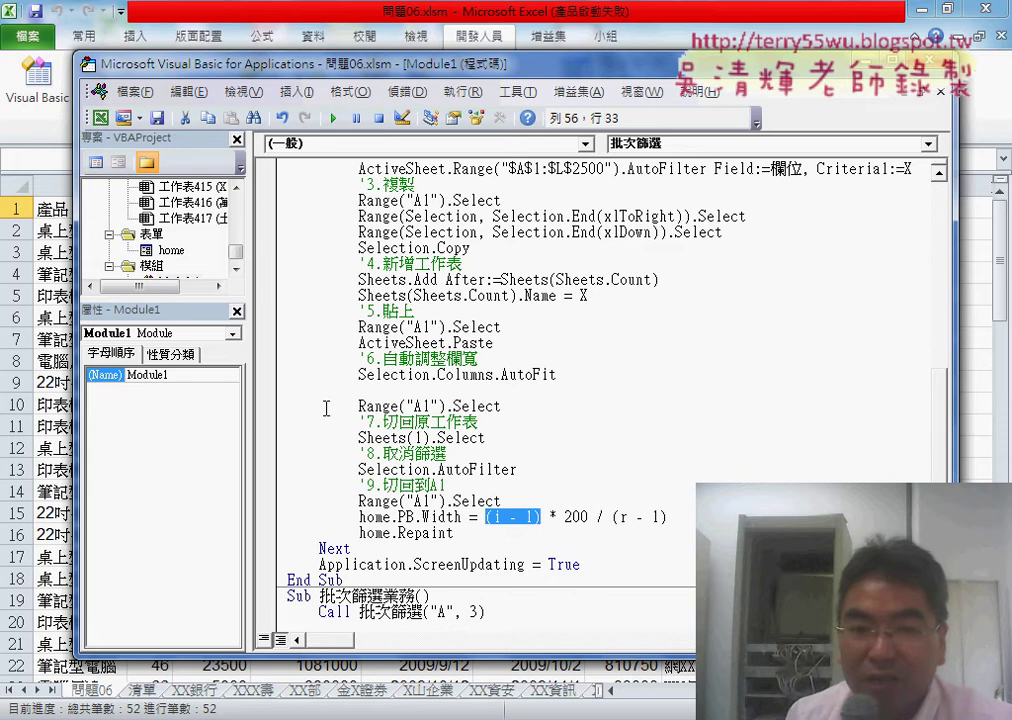
{"action": "left_click_drag", "start_coordinate": [198, 300], "coordinate": [198, 375]}
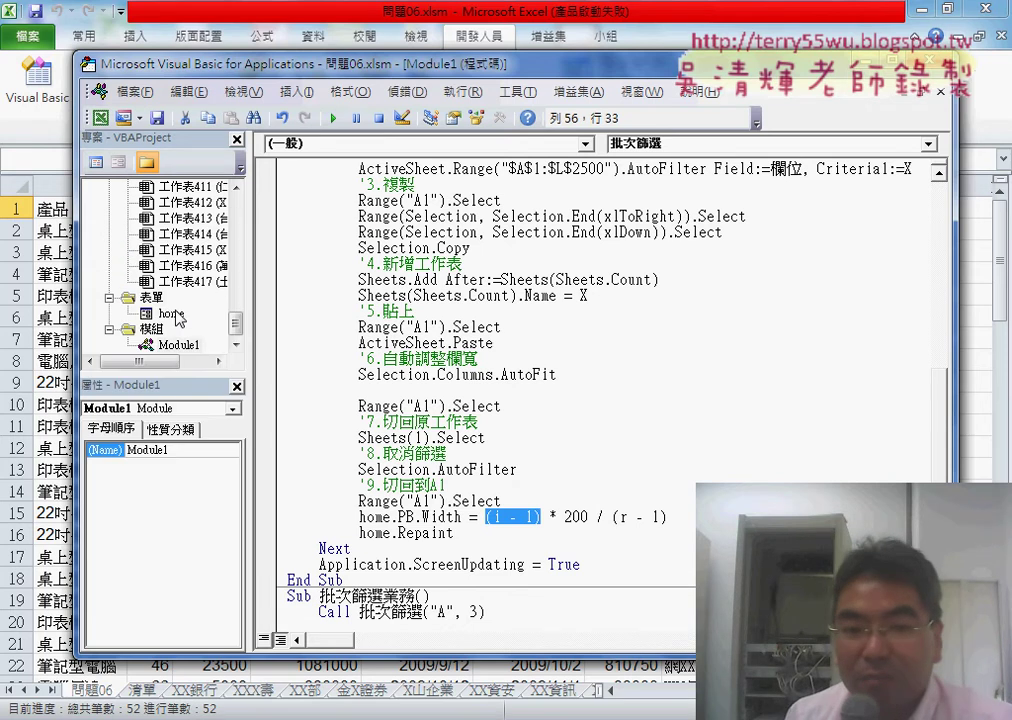
View the home form's code, checking the PB.Width = 0 reset and the button routine's filter calls
{"action": "double_click", "coordinate": [172, 314]}
{"action": "key", "text": "F7"}
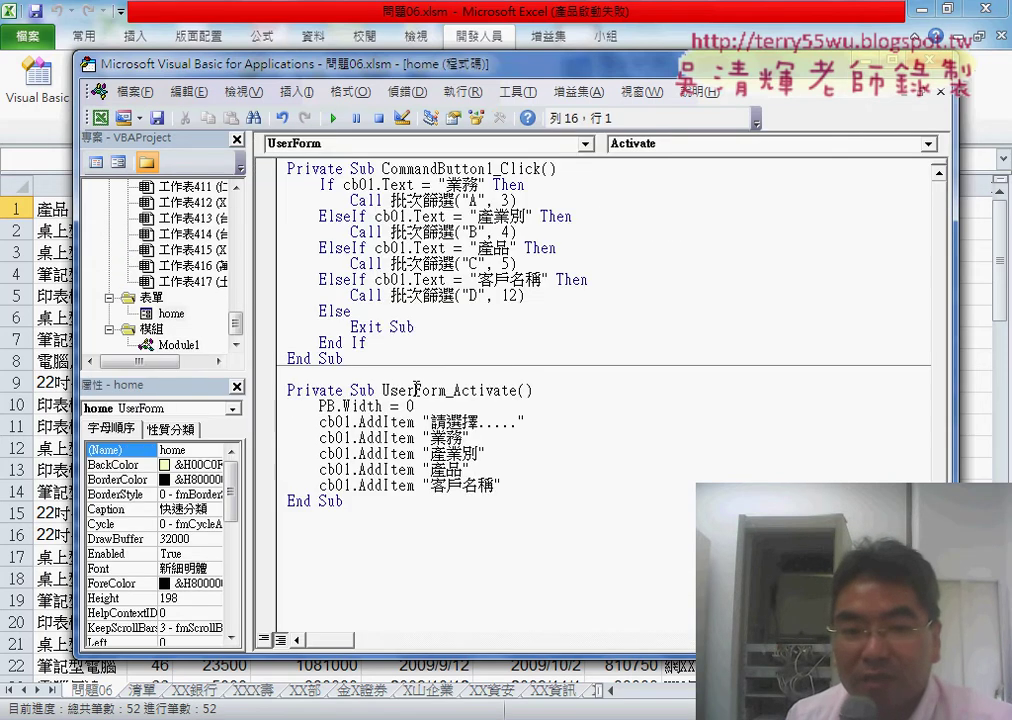
{"action": "left_click_drag", "start_coordinate": [414, 406], "coordinate": [317, 406]}
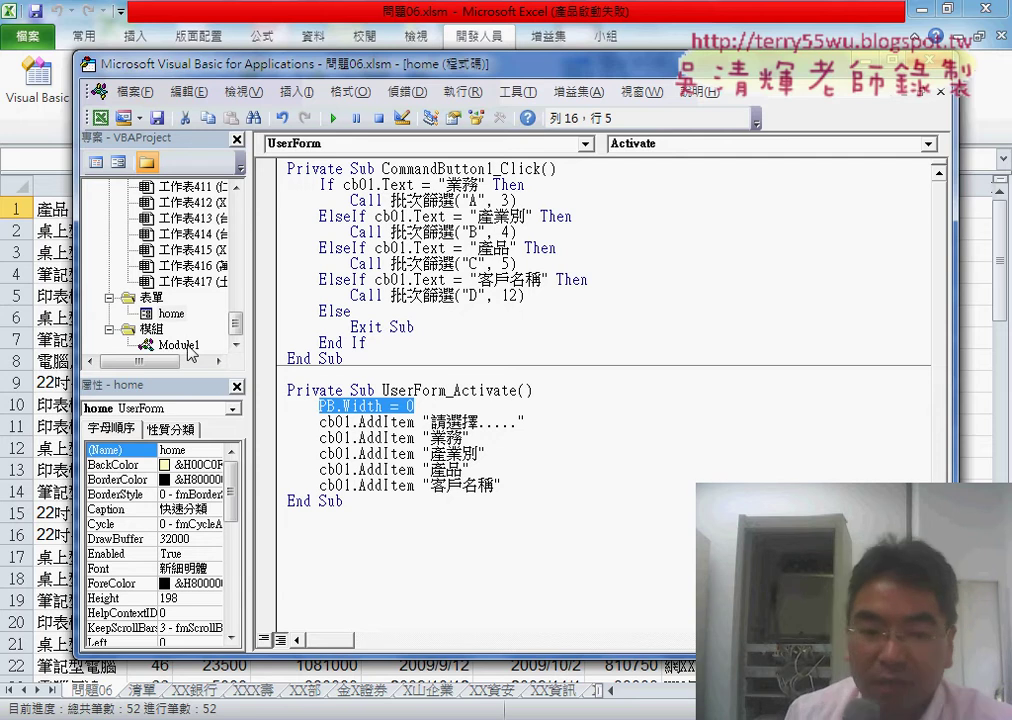
{"action": "left_click", "coordinate": [400, 296]}
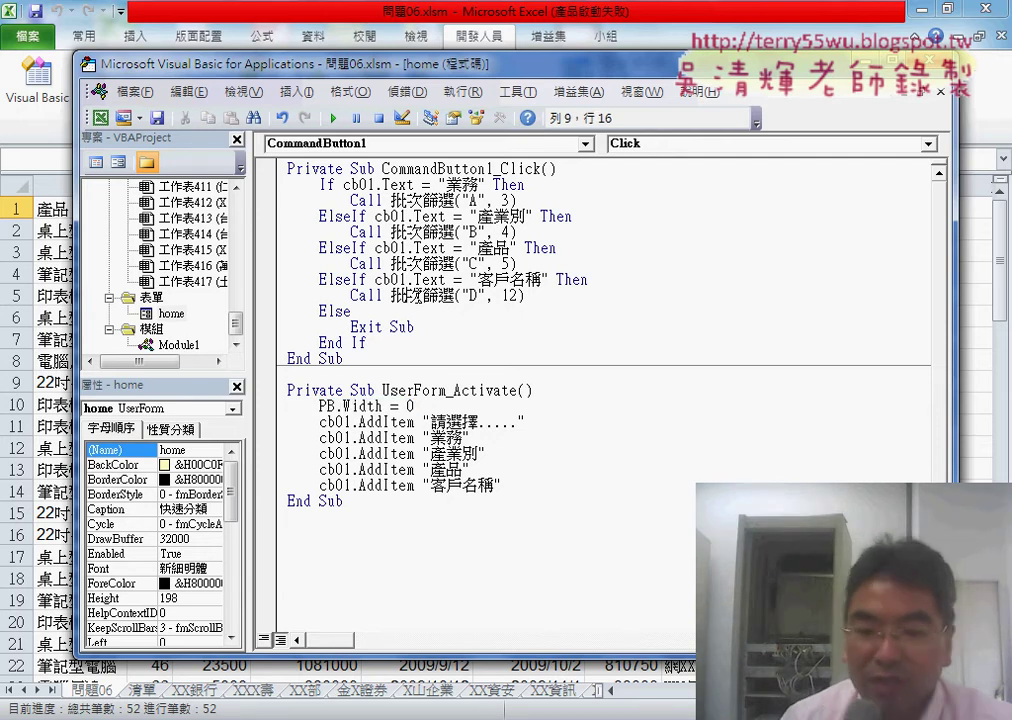
Return to the Module1 code, scroll through it, and close the VBA editor
{"action": "key", "text": "shift+F2"}
{"action": "scroll", "coordinate": [417, 296], "scroll_direction": "down", "scroll_amount": 5}
{"action": "scroll", "coordinate": [500, 280], "scroll_direction": "down", "scroll_amount": 4}
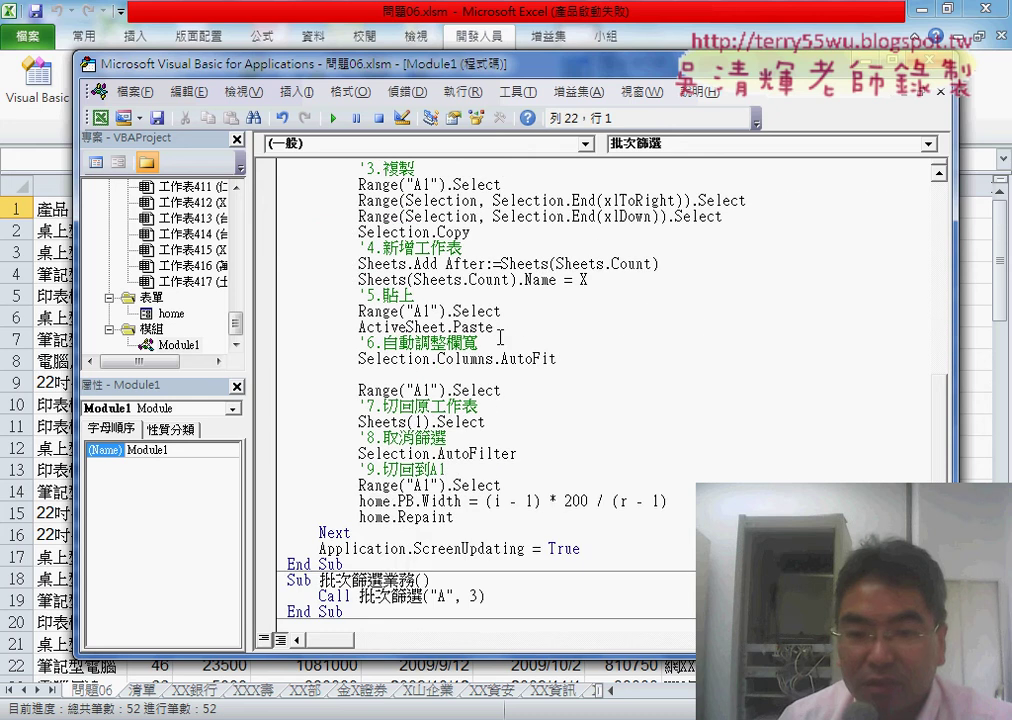
{"action": "scroll", "coordinate": [600, 330], "scroll_direction": "down", "scroll_amount": 3}
{"action": "left_click_drag", "start_coordinate": [680, 358], "coordinate": [533, 343]}
{"action": "left_click", "coordinate": [390, 374]}
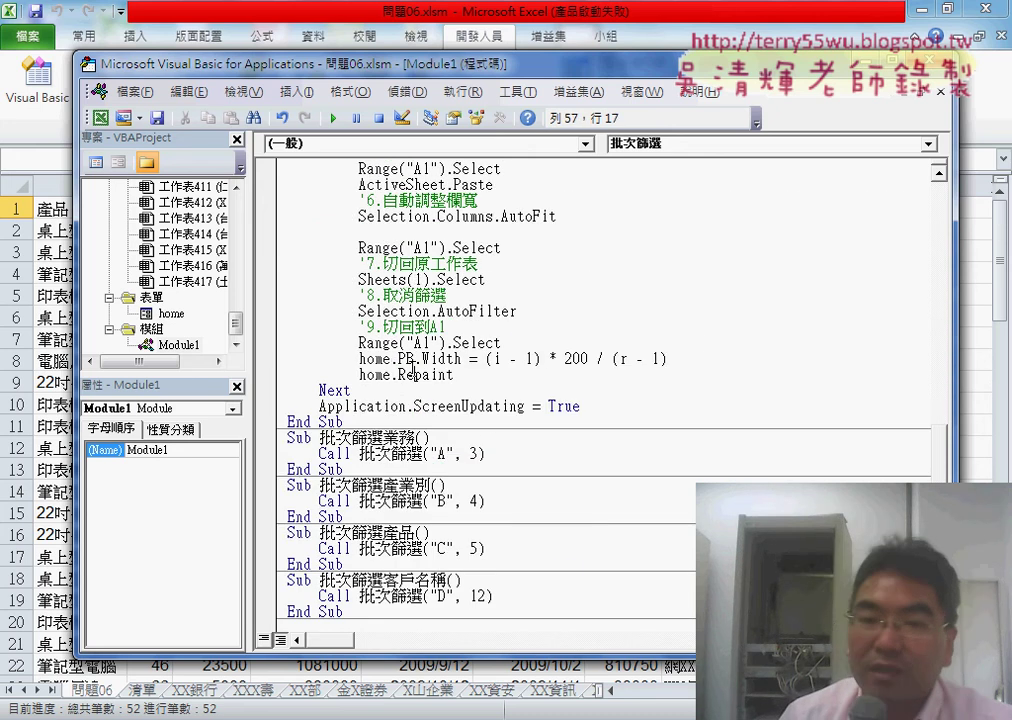
{"action": "left_click", "coordinate": [926, 88]}
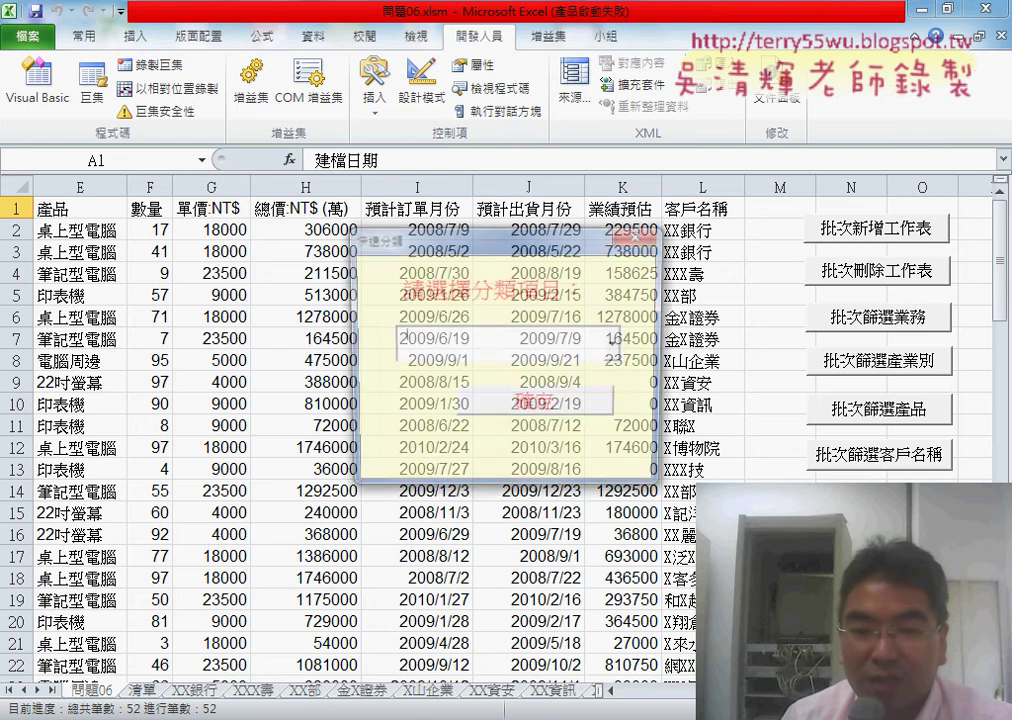
Run the batch filter with 業務 chosen as the category
{"action": "left_click", "coordinate": [616, 345]}
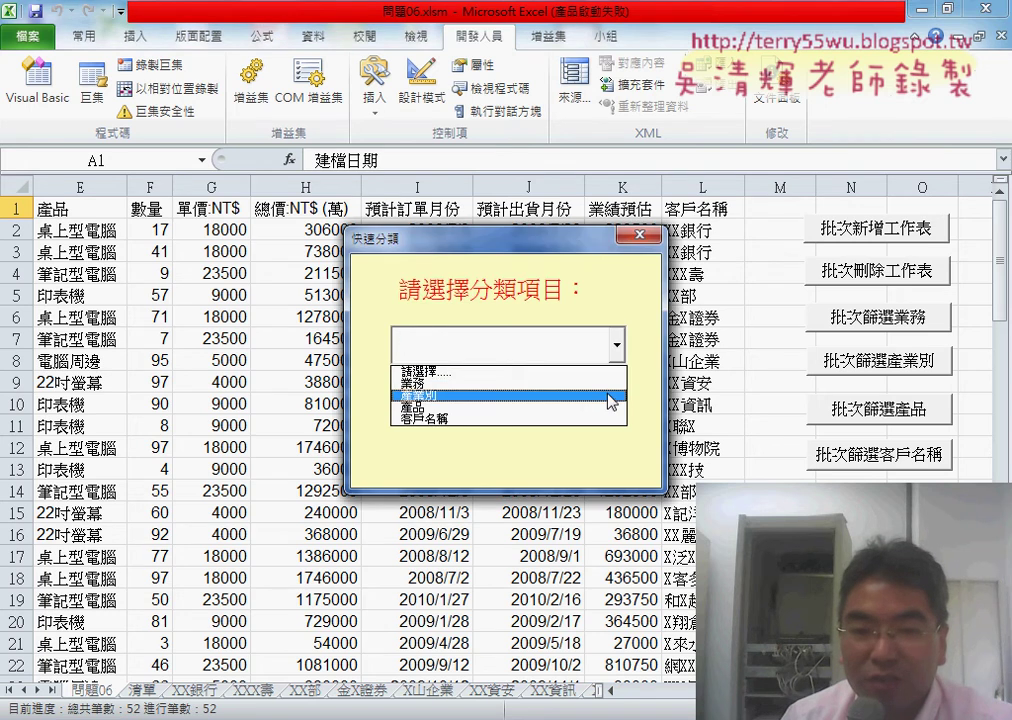
{"action": "left_click", "coordinate": [600, 383]}
{"action": "left_click", "coordinate": [590, 406]}
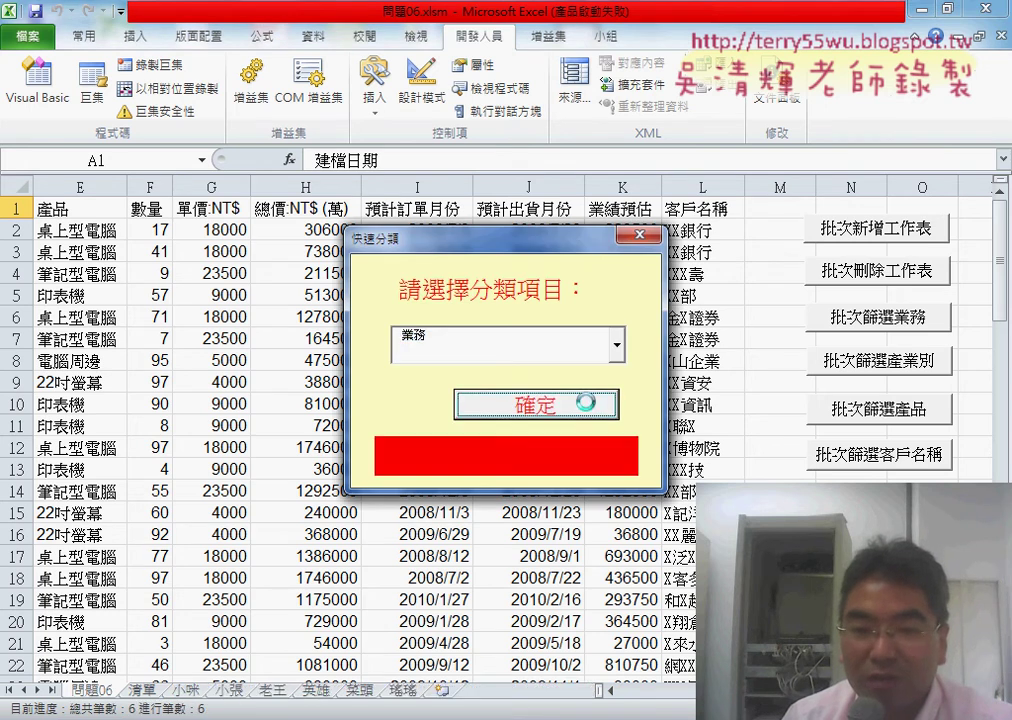
Run the batch filter with 客戶名稱 chosen as the category, confirming twice
{"action": "left_click", "coordinate": [616, 345]}
{"action": "left_click", "coordinate": [598, 418]}
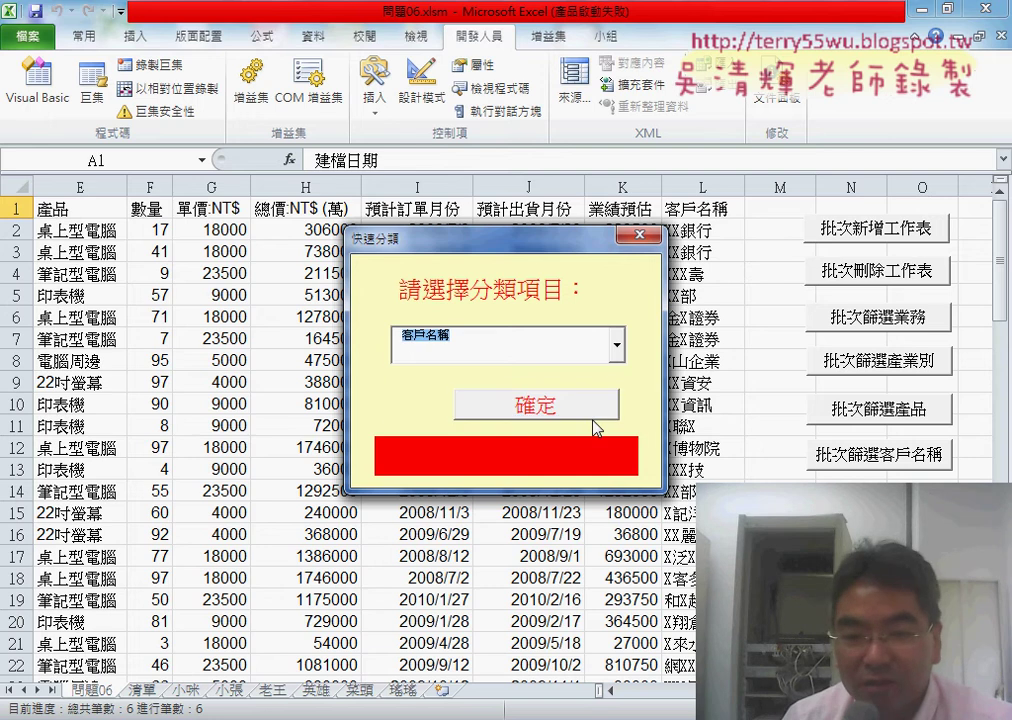
{"action": "left_click", "coordinate": [592, 412]}
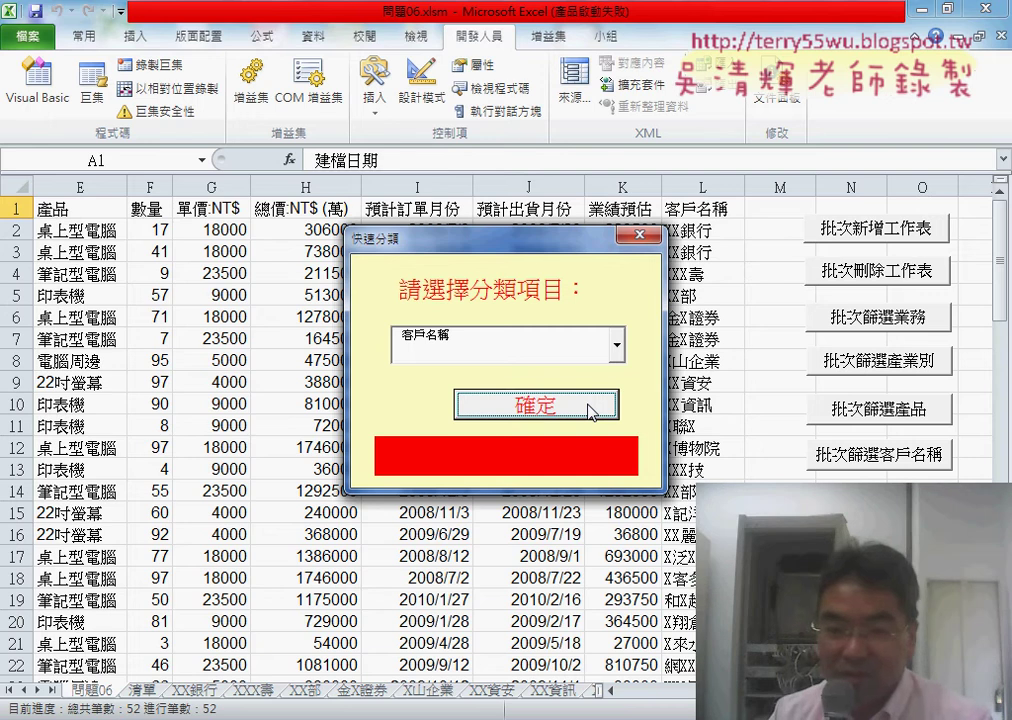
{"action": "left_click", "coordinate": [592, 412]}
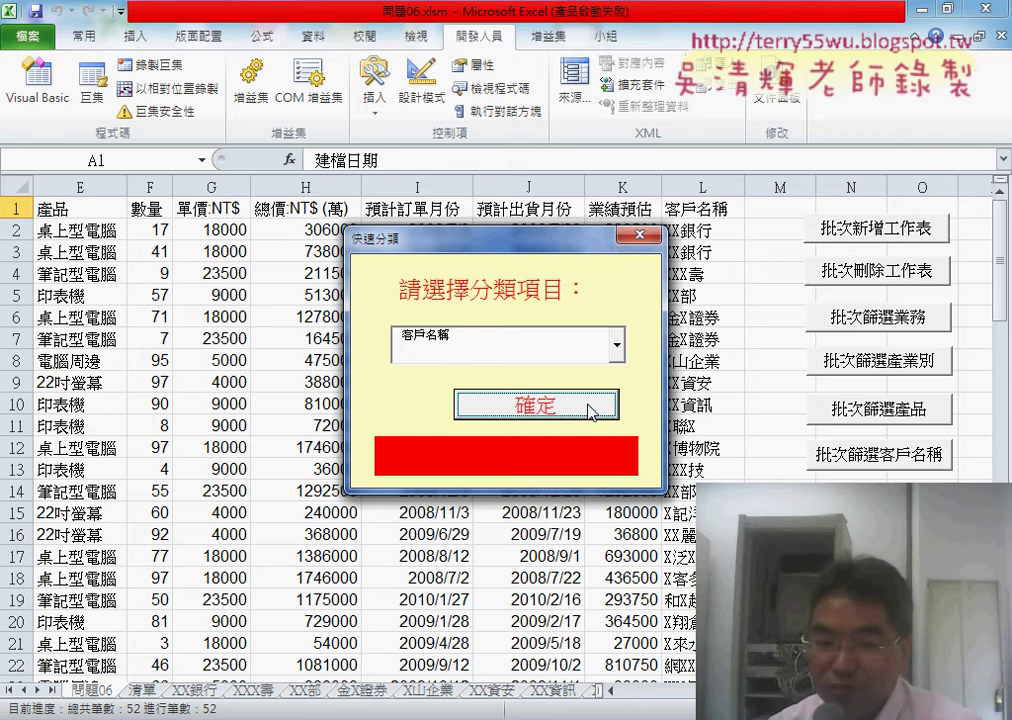
Switch to the Google Docs 程式碼 notes and scroll to the PB label properties screenshot
{"action": "key", "text": "alt+Tab"}
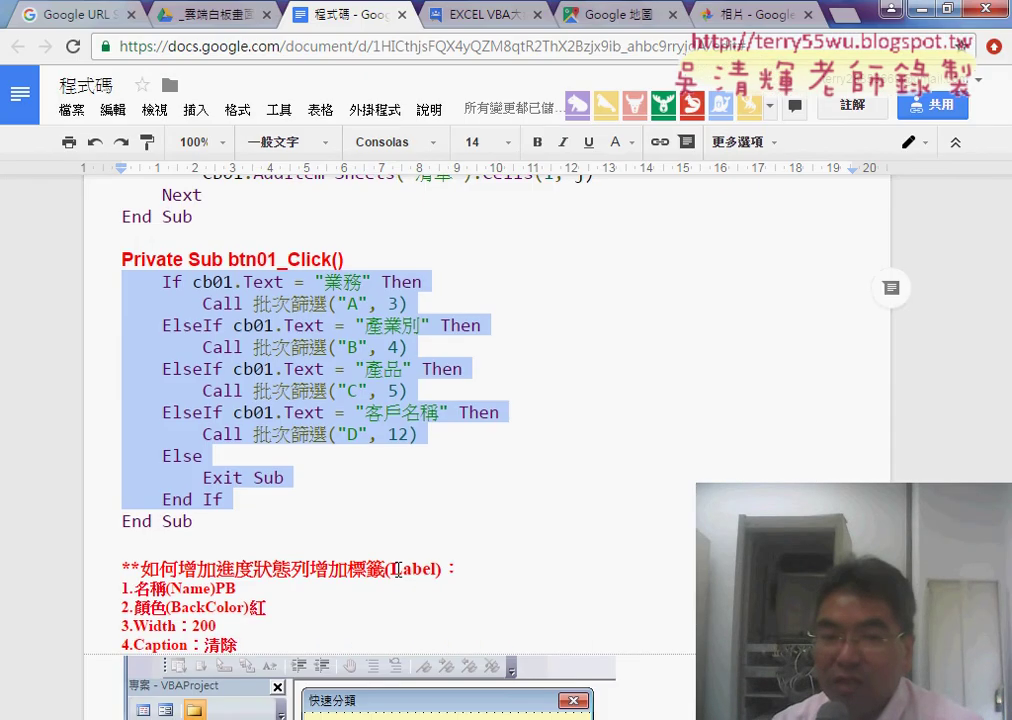
{"action": "scroll", "coordinate": [397, 569], "scroll_direction": "down", "scroll_amount": 5}
{"action": "scroll", "coordinate": [397, 569], "scroll_direction": "down", "scroll_amount": 3}
{"action": "scroll", "coordinate": [397, 569], "scroll_direction": "up", "scroll_amount": 1}
{"action": "scroll", "coordinate": [397, 569], "scroll_direction": "up", "scroll_amount": 2}
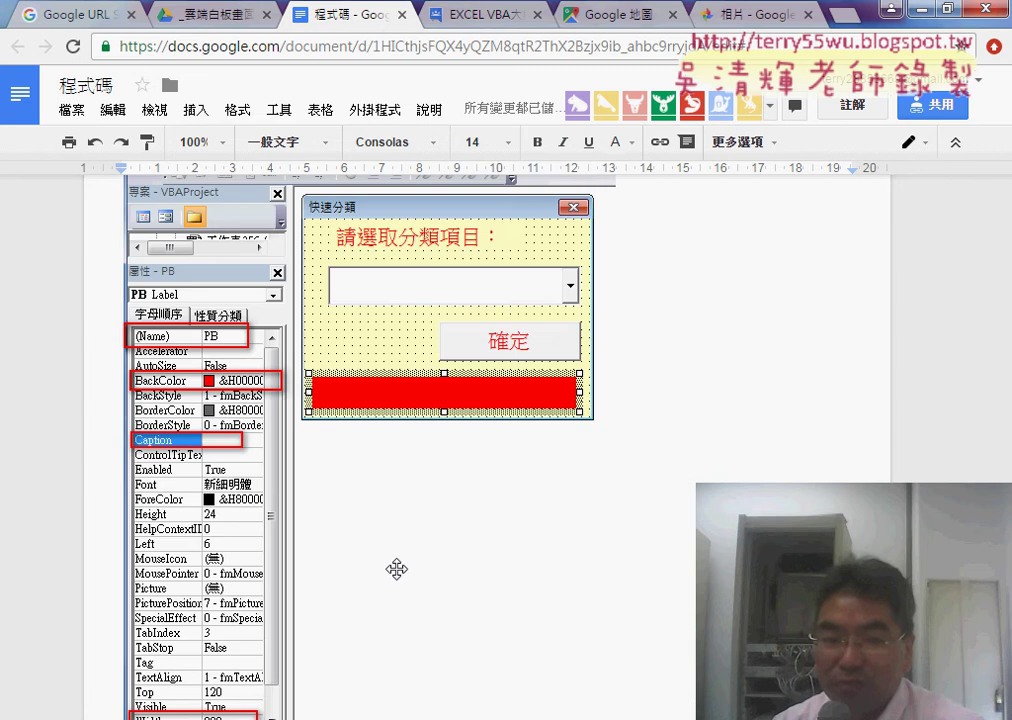
{"action": "scroll", "coordinate": [397, 569], "scroll_direction": "up", "scroll_amount": 2}
{"action": "scroll", "coordinate": [397, 569], "scroll_direction": "down", "scroll_amount": 2}
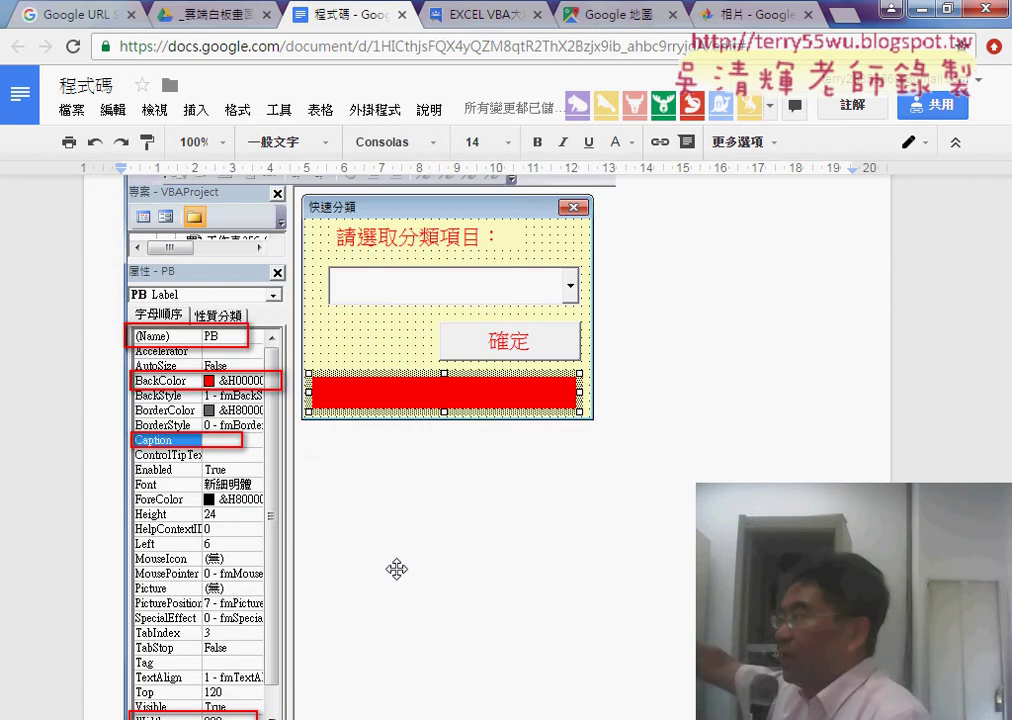